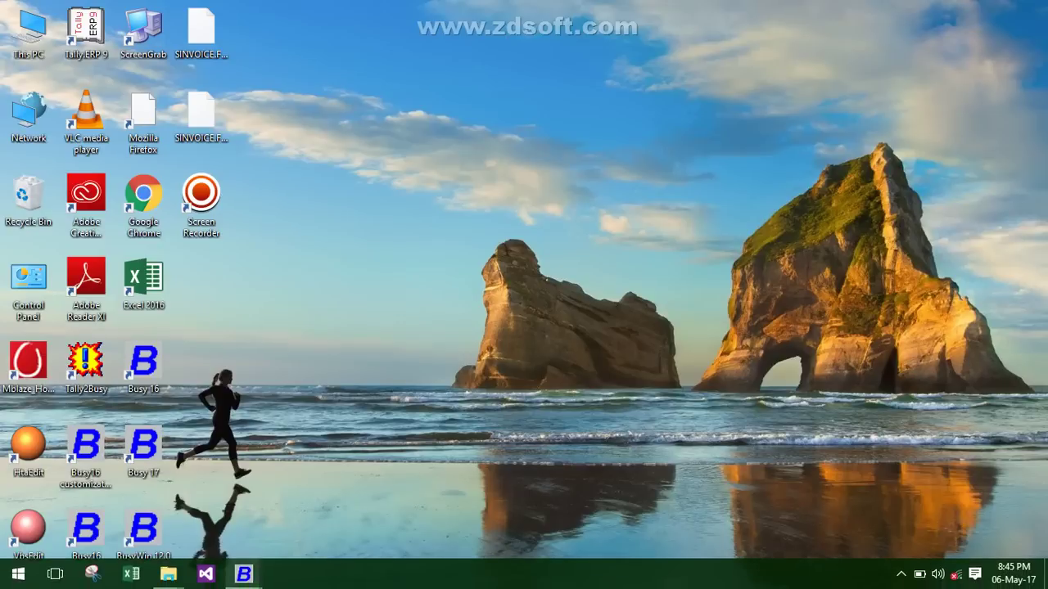
Step: Switch to the Busy 16 window showing the ESTIMATE print preview, and close the preview and the document configuration behind it
{"action": "mouse_move", "coordinate": [243, 573]}
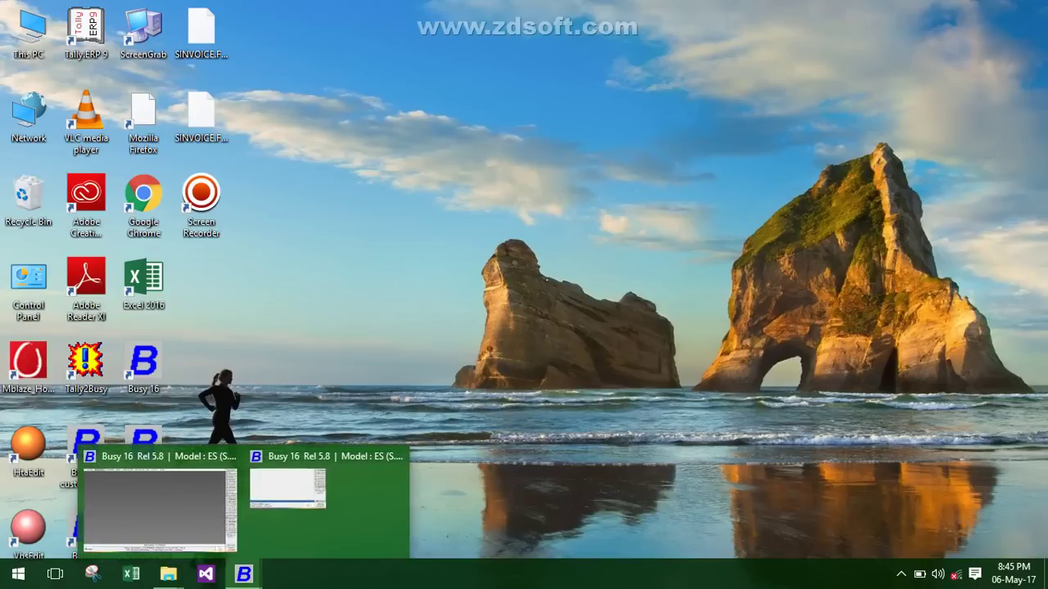
{"action": "mouse_move", "coordinate": [287, 488]}
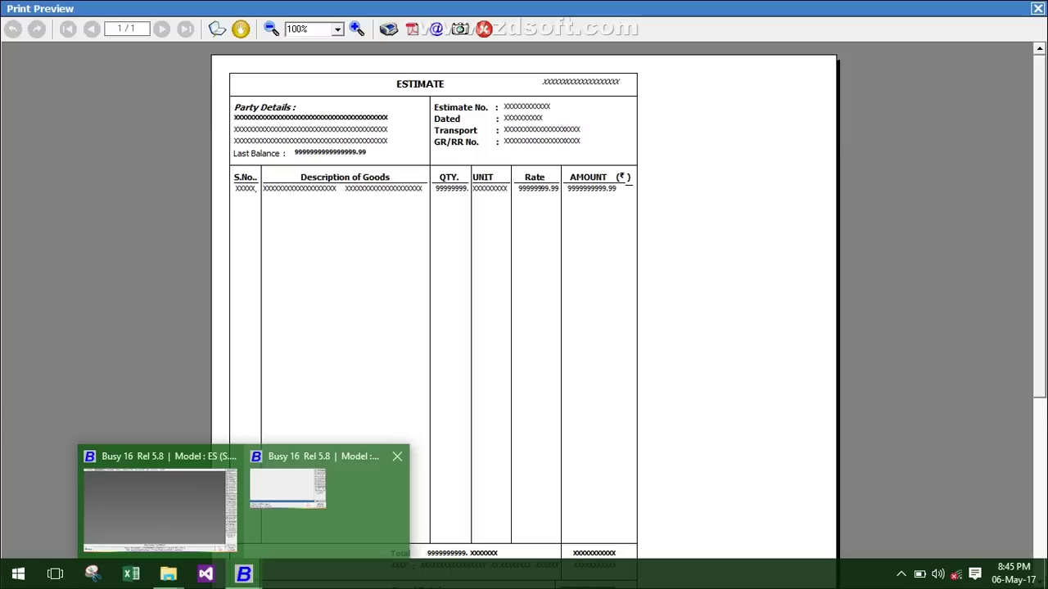
{"action": "left_click", "coordinate": [287, 488]}
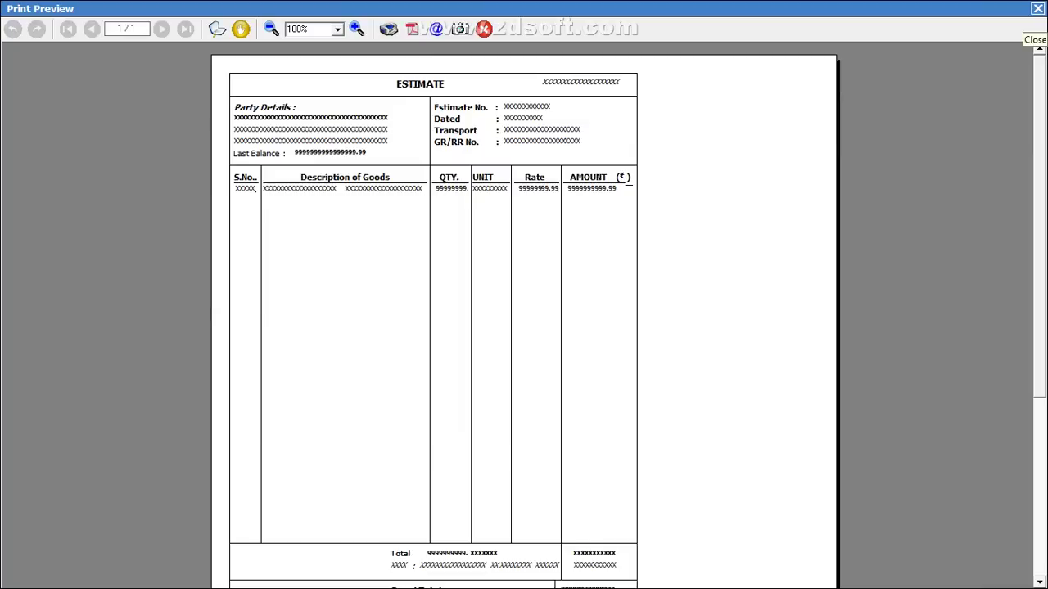
{"action": "left_click", "coordinate": [1038, 8]}
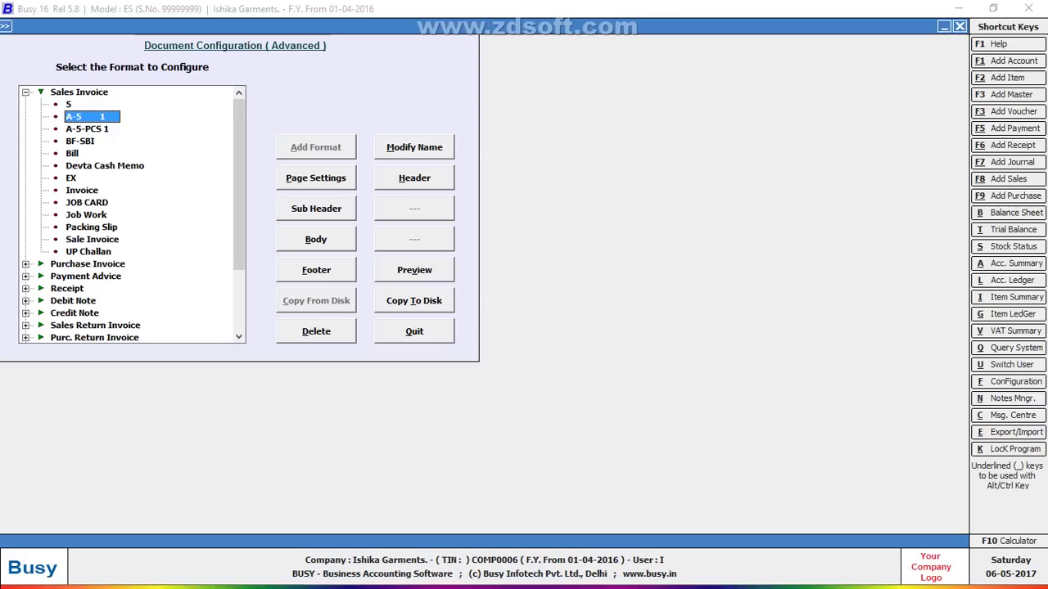
{"action": "key", "text": "Escape"}
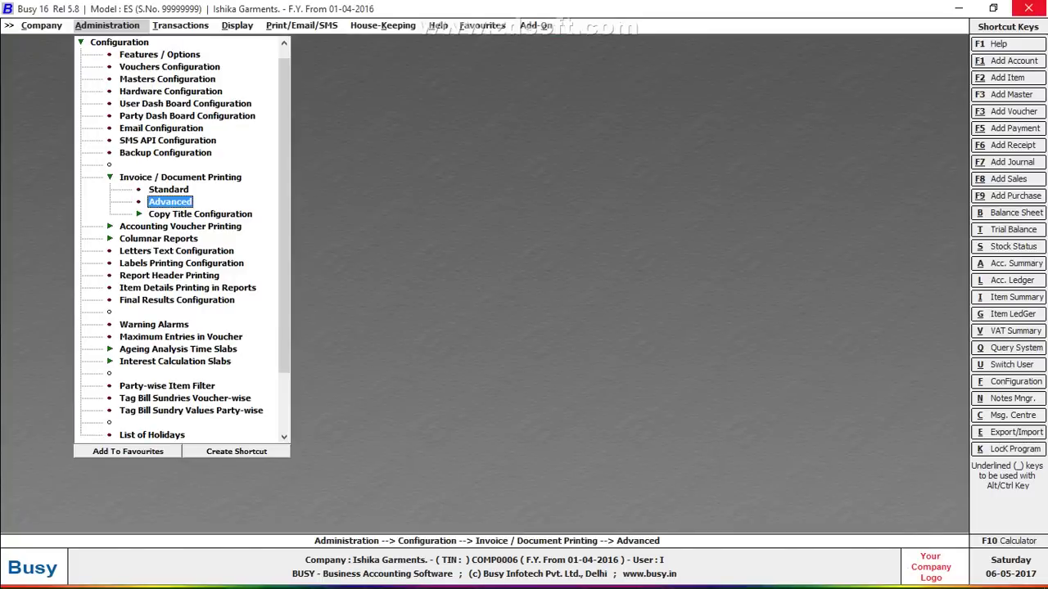
{"action": "key", "text": "Escape"}
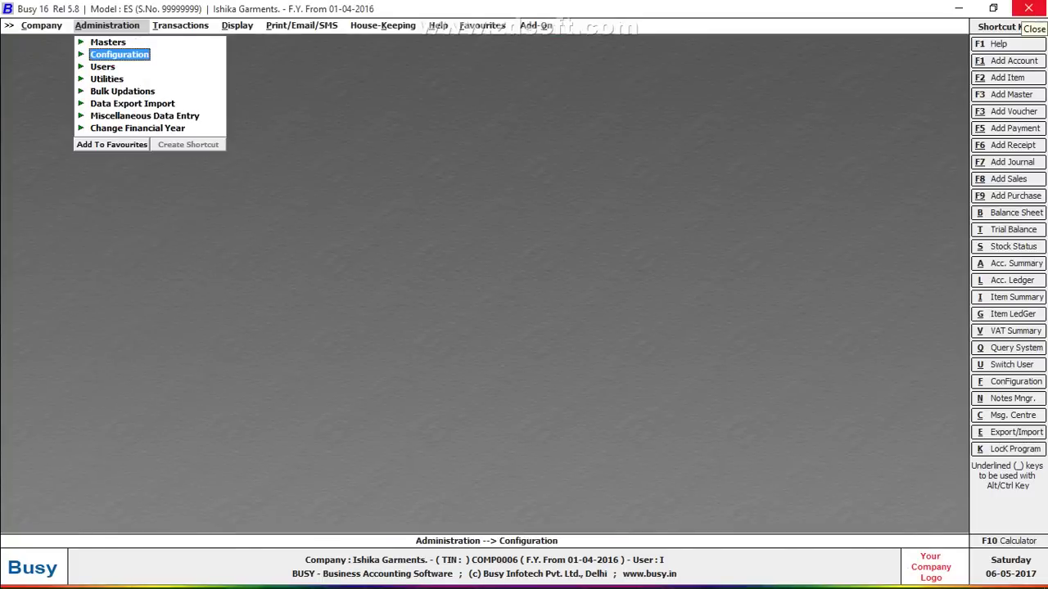
Step: Open the Advanced Invoice / Document Printing configuration for the Ishika Garments company
{"action": "key", "text": "Return"}
{"action": "key", "text": "Down"}
{"action": "key", "text": "Down"}
{"action": "key", "text": "Down"}
{"action": "key", "text": "Down"}
{"action": "key", "text": "Down"}
{"action": "key", "text": "Down"}
{"action": "key", "text": "Down"}
{"action": "key", "text": "Down"}
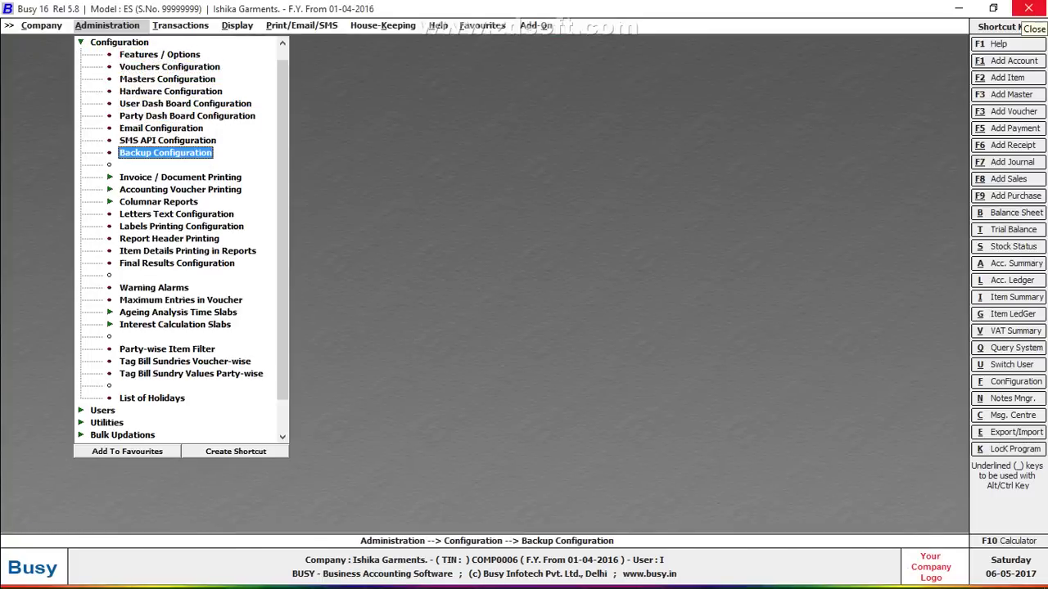
{"action": "key", "text": "Down"}
{"action": "key", "text": "Return"}
{"action": "key", "text": "Down"}
{"action": "key", "text": "Up"}
{"action": "key", "text": "Down"}
{"action": "key", "text": "Return"}
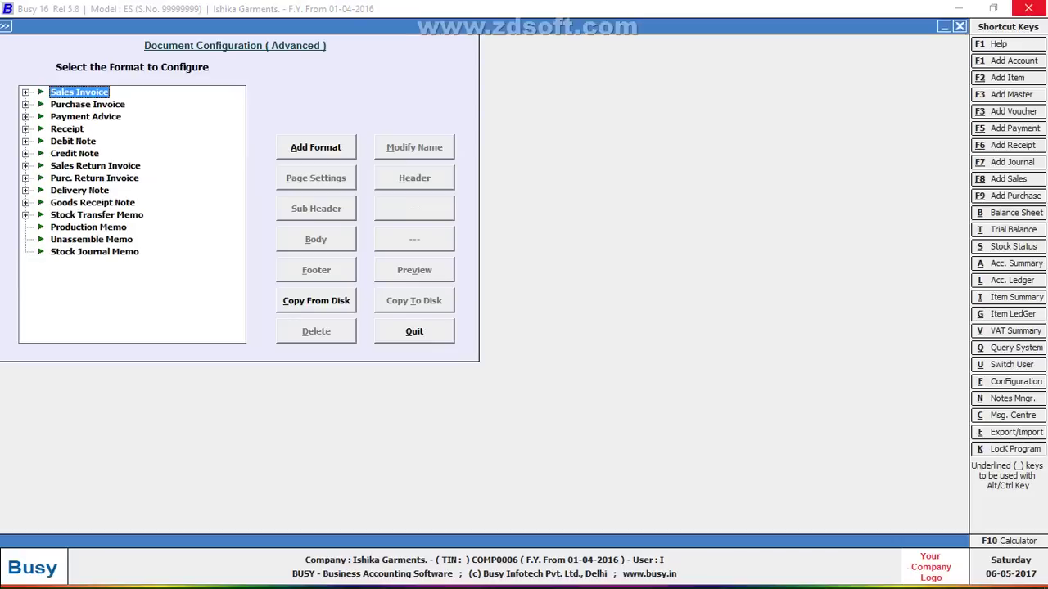
Step: Preview the "A-5 1" sales invoice format as the reference layout, and switch to the New Busyformat company window
{"action": "key", "text": "Return"}
{"action": "key", "text": "Down"}
{"action": "key", "text": "Down"}
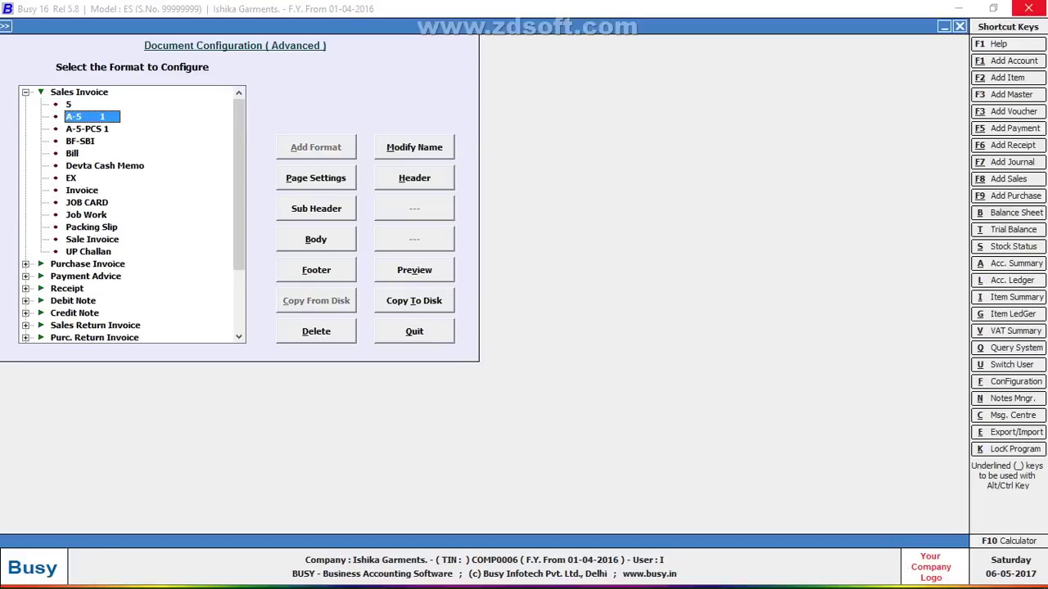
{"action": "key", "text": "alt+v"}
{"action": "key", "text": "Escape"}
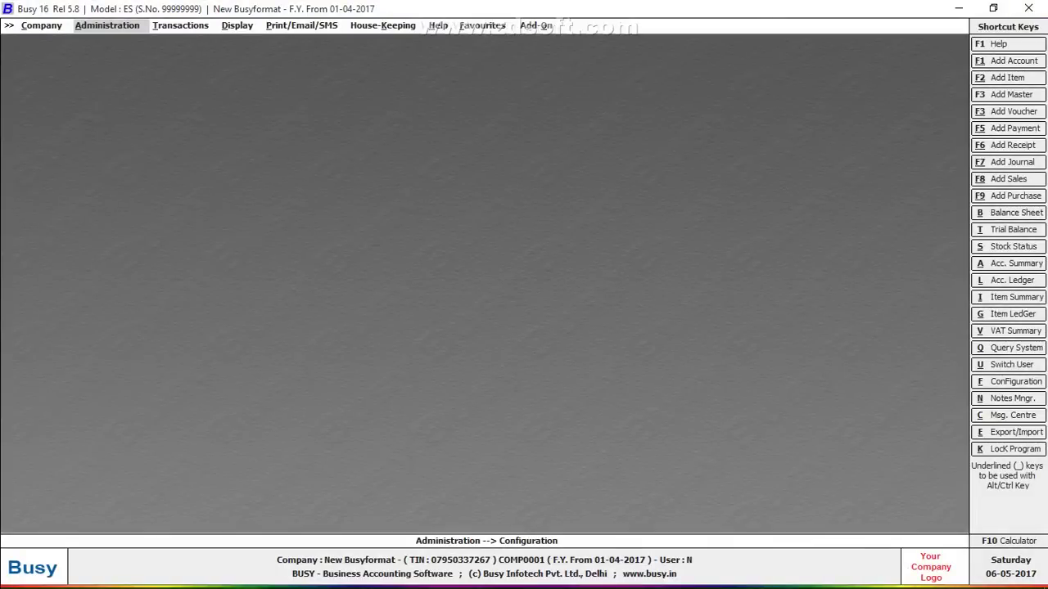
{"action": "key", "text": "alt+v"}
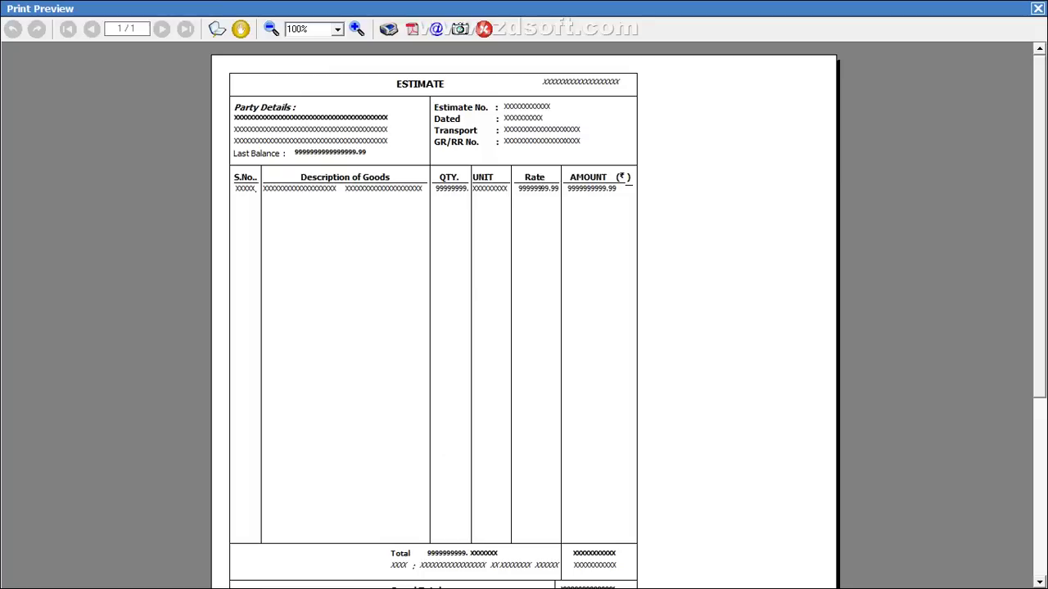
{"action": "key", "text": "Escape"}
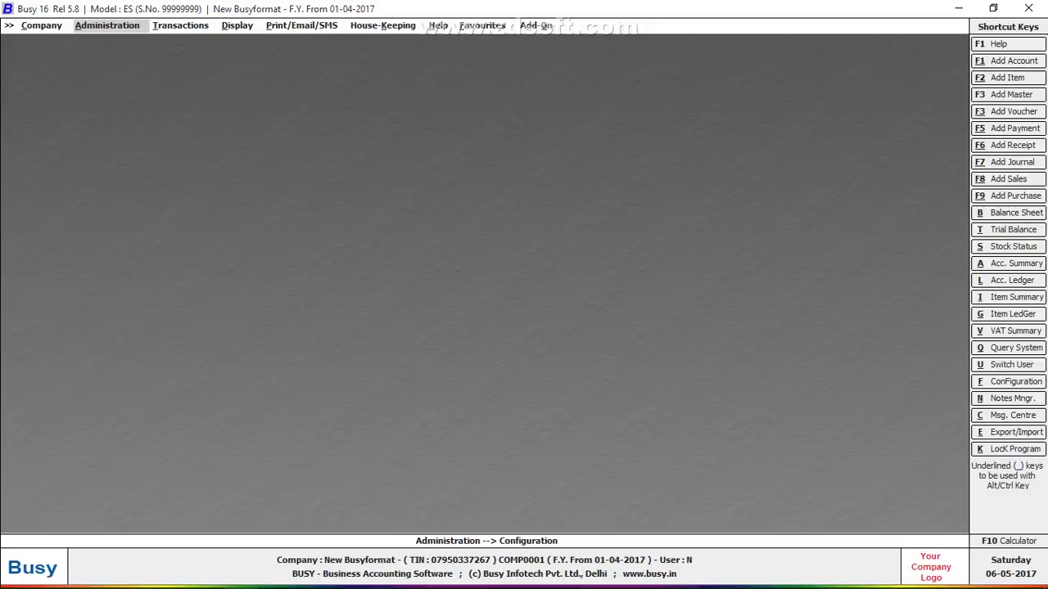
Step: Open the Advanced Invoice / Document Printing configuration for the New Busyformat company
{"action": "key", "text": "Return"}
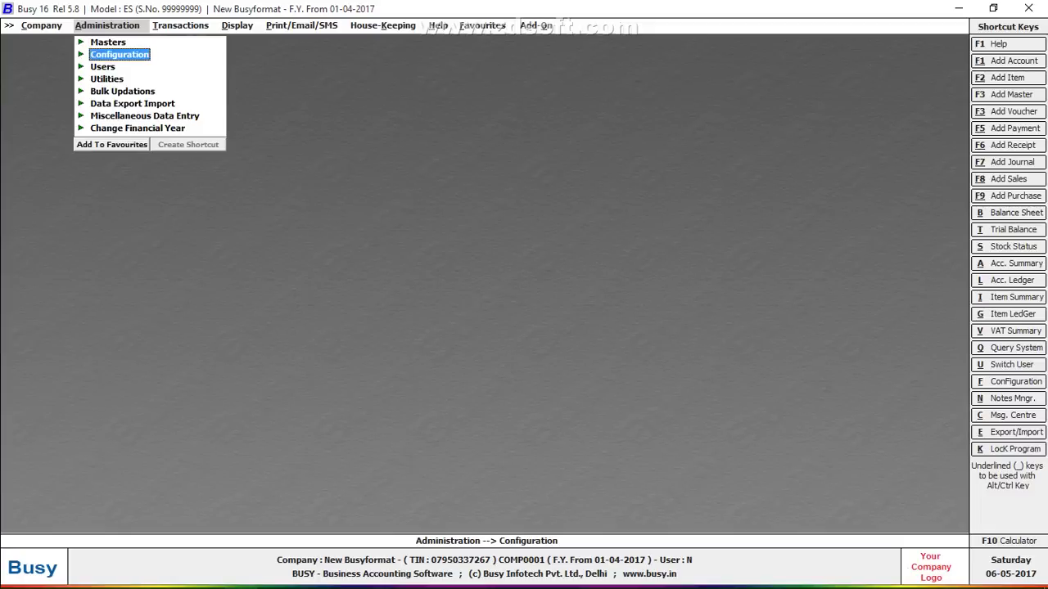
{"action": "key", "text": "Return"}
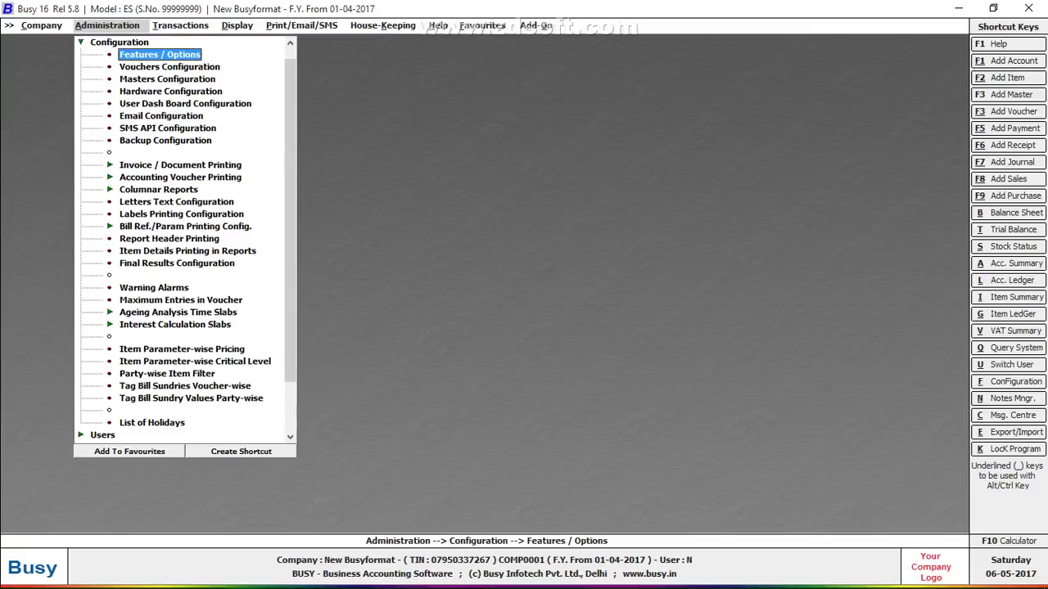
{"action": "key", "text": "Down"}
{"action": "key", "text": "Down"}
{"action": "key", "text": "Down"}
{"action": "key", "text": "Down"}
{"action": "key", "text": "Down"}
{"action": "key", "text": "Down"}
{"action": "key", "text": "Down"}
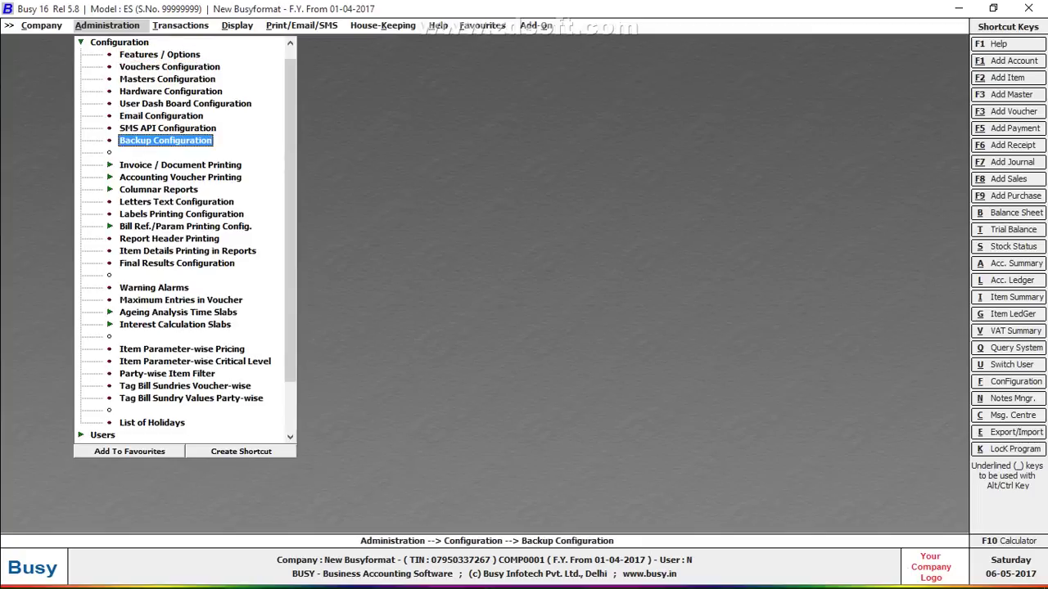
{"action": "key", "text": "Down"}
{"action": "key", "text": "Return"}
{"action": "key", "text": "Down"}
{"action": "key", "text": "Return"}
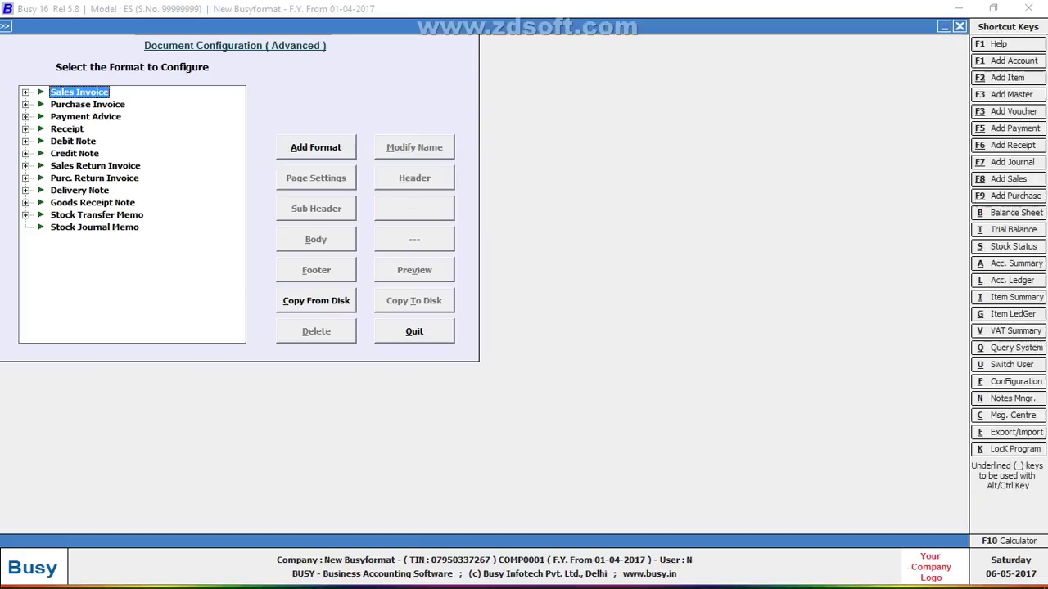
Step: Add a new Sales Invoice format named A-5.1 and save it
{"action": "key", "text": "Tab"}
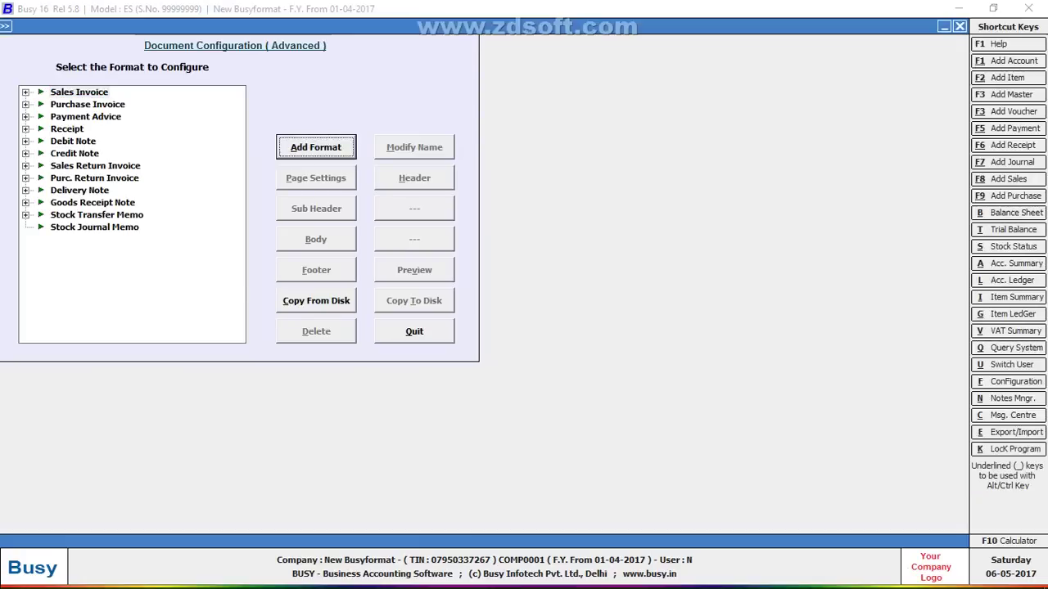
{"action": "key", "text": "Return"}
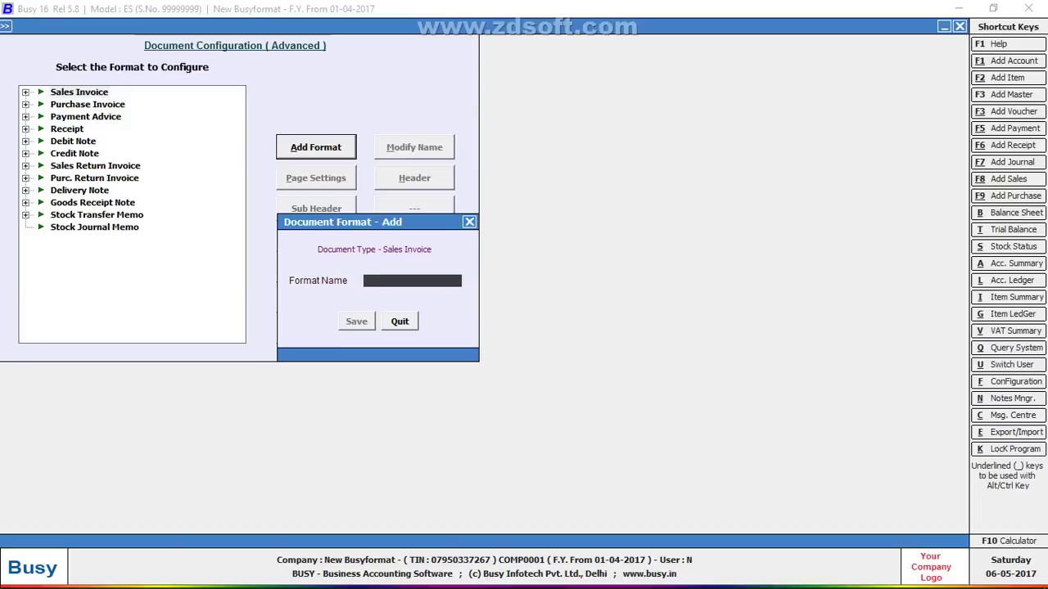
{"action": "type", "text": "a-5"}
{"action": "key", "text": "Return"}
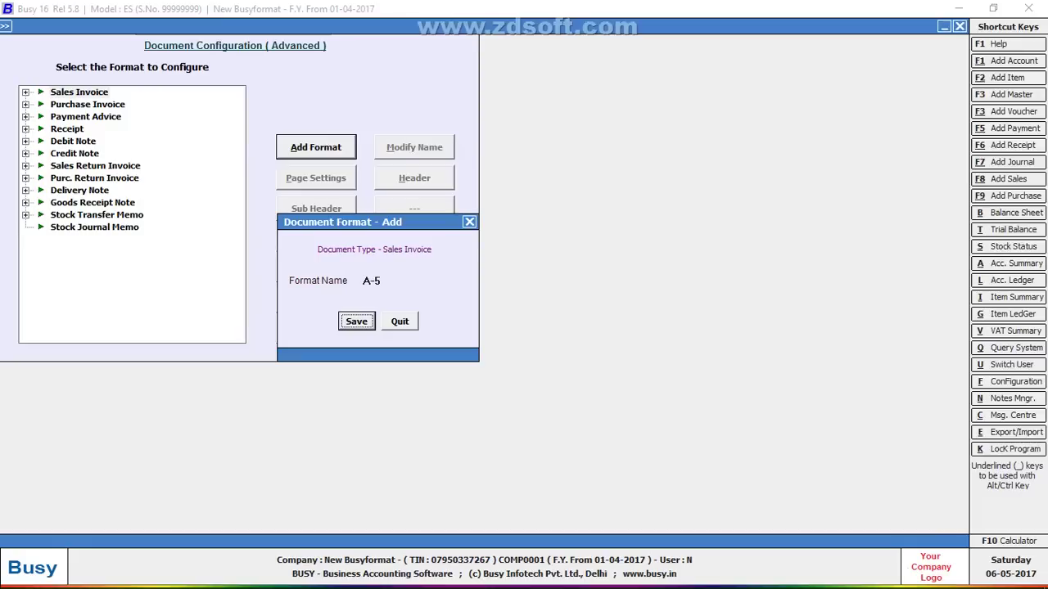
{"action": "left_click", "coordinate": [371, 280]}
{"action": "type", "text": "."}
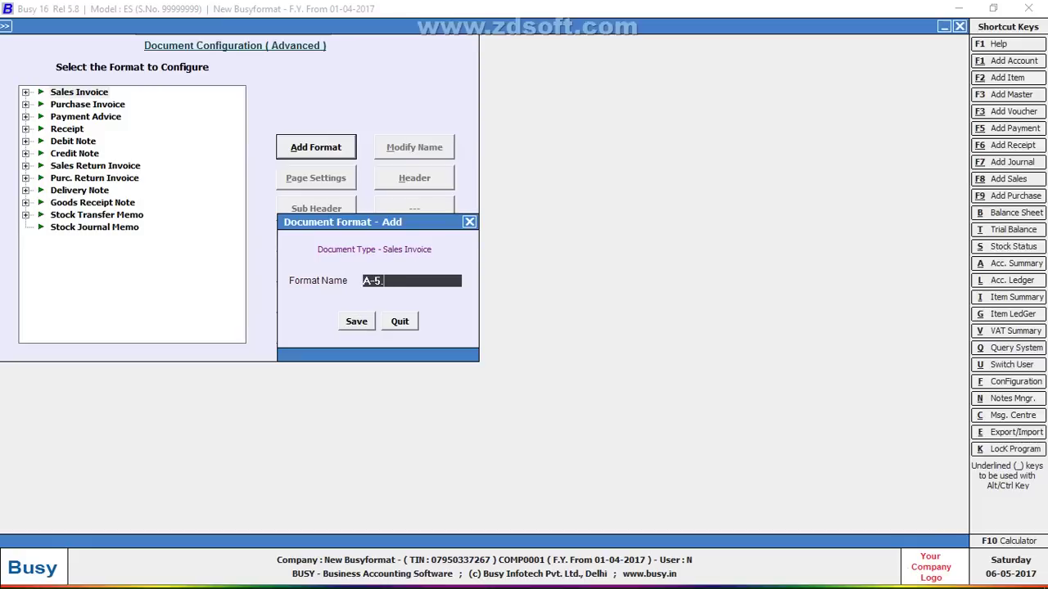
{"action": "type", "text": "1"}
{"action": "key", "text": "Return"}
{"action": "key", "text": "Return"}
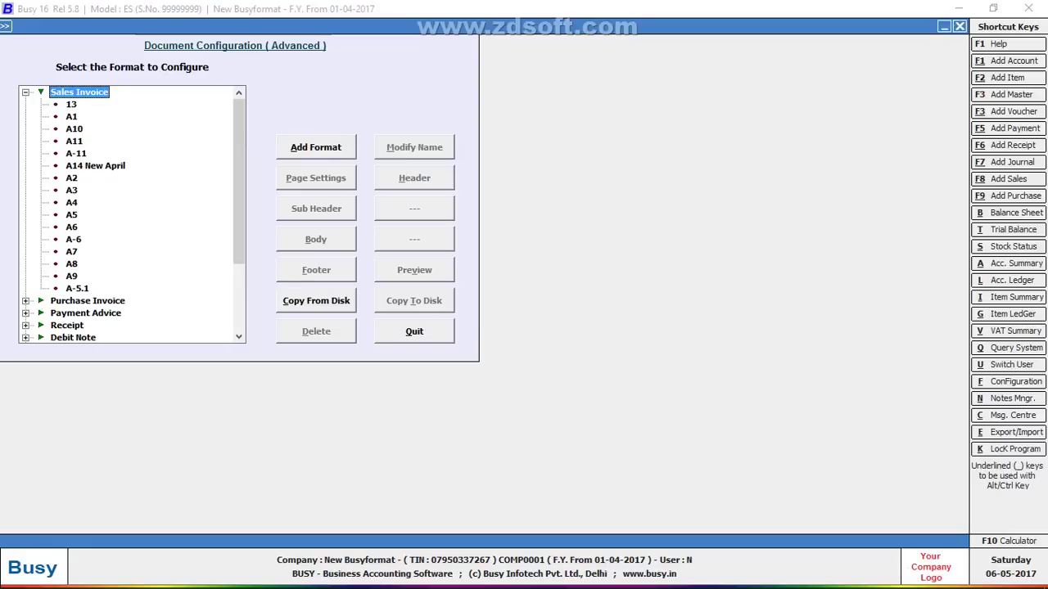
Step: Rename the A-5.1 sales invoice format to *a.5.1 and save the new name
{"action": "left_click", "coordinate": [77, 288]}
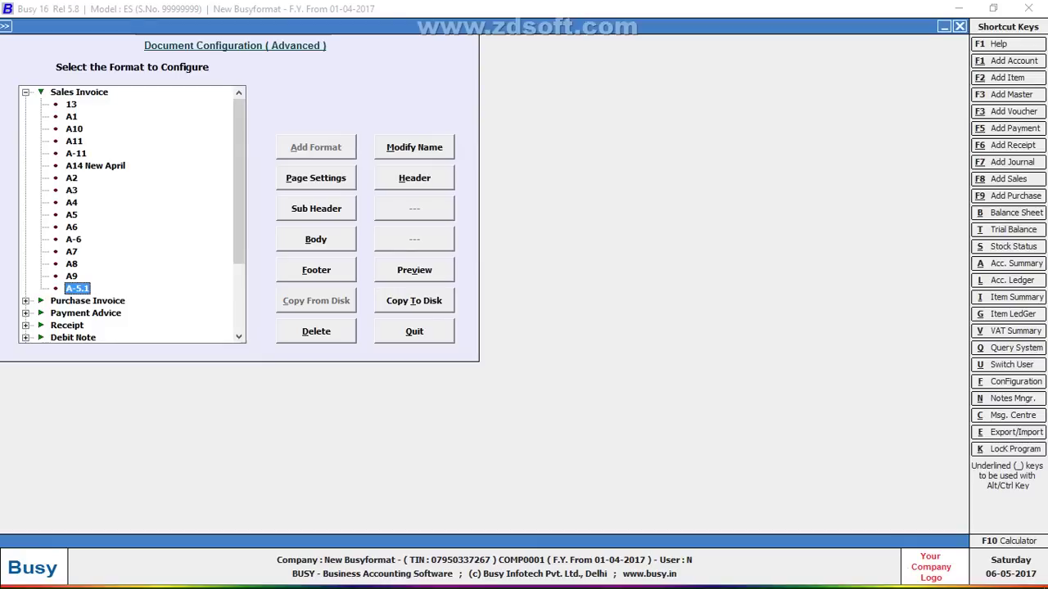
{"action": "key", "text": "alt+m"}
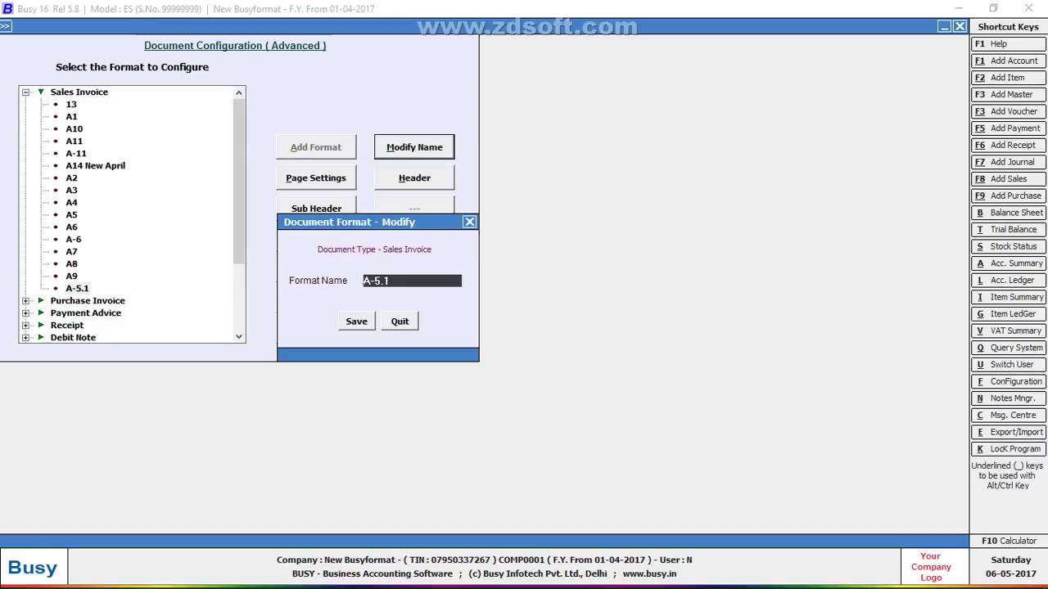
{"action": "type", "text": "8"}
{"action": "key", "text": "BackSpace"}
{"action": "type", "text": "A-"}
{"action": "type", "text": "5"}
{"action": "type", "text": ".1"}
{"action": "key", "text": "Return"}
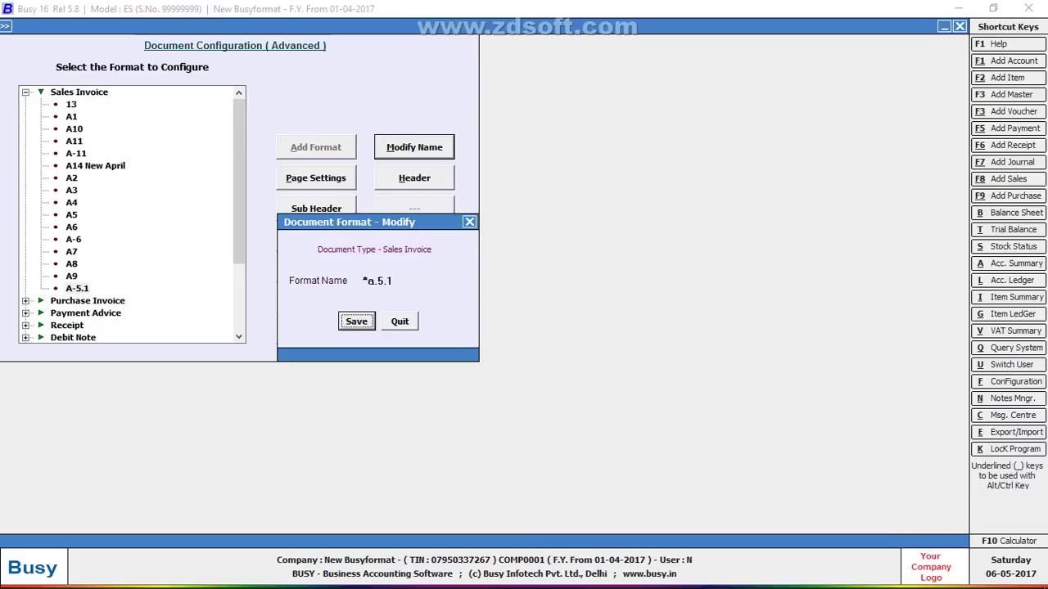
{"action": "key", "text": "Return"}
Step: Reopen the advanced document configuration and select the *a.5.1 format under Sales Invoice
{"action": "key", "text": "Escape"}
{"action": "key", "text": "Return"}
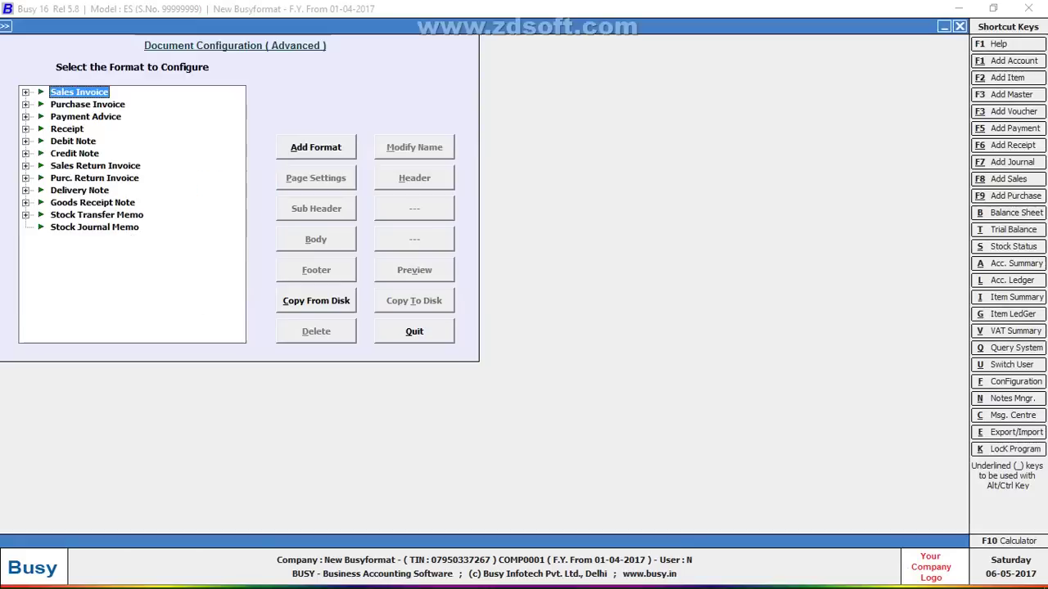
{"action": "key", "text": "Right"}
{"action": "left_click", "coordinate": [79, 104]}
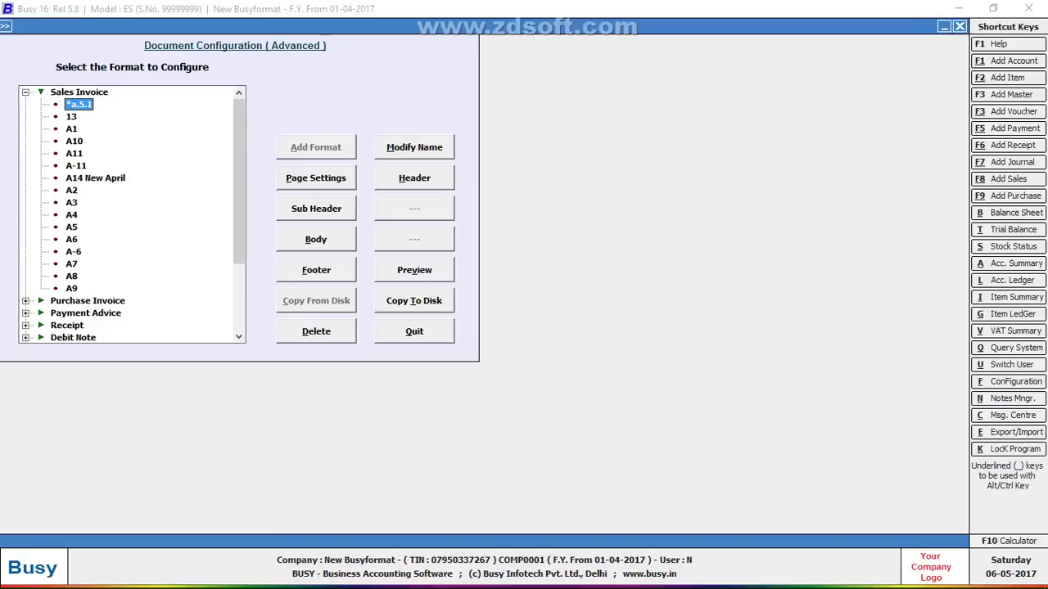
Step: Examine the whole reference ESTIMATE preview in the Ishika Garments window, including its totals section, and return to the New Busyformat company
{"action": "key", "text": "alt+v"}
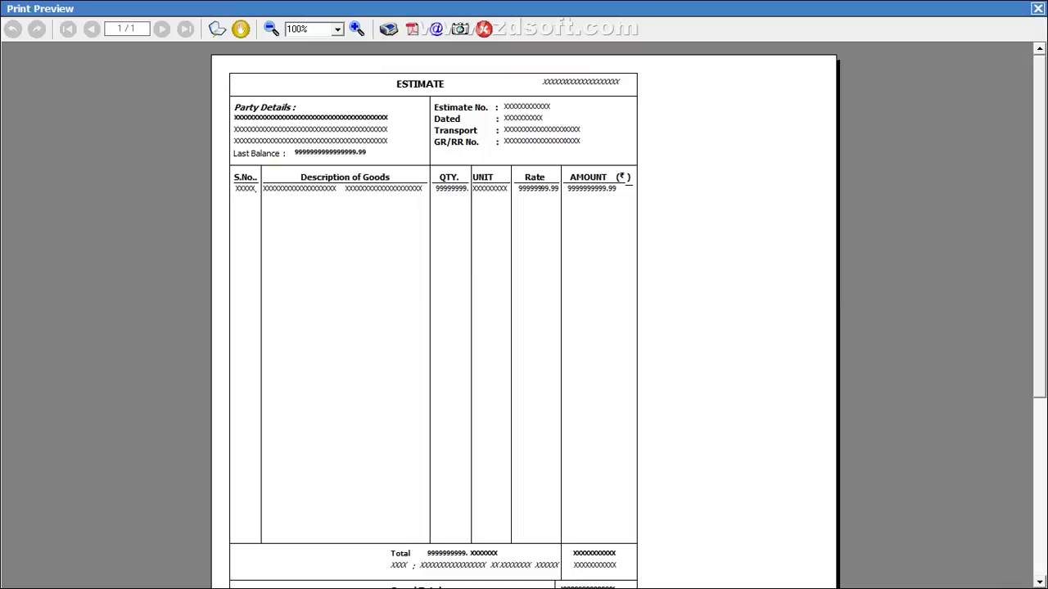
{"action": "scroll", "coordinate": [524, 311], "scroll_direction": "down", "scroll_amount": 4}
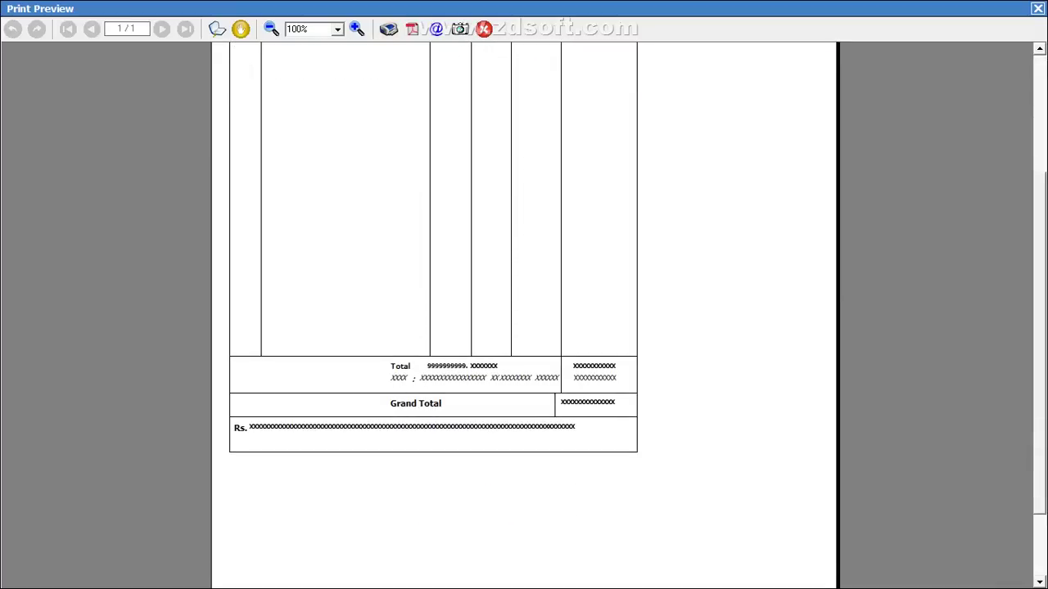
{"action": "scroll", "coordinate": [524, 311], "scroll_direction": "up", "scroll_amount": 1}
{"action": "scroll", "coordinate": [524, 312], "scroll_direction": "up", "scroll_amount": 2}
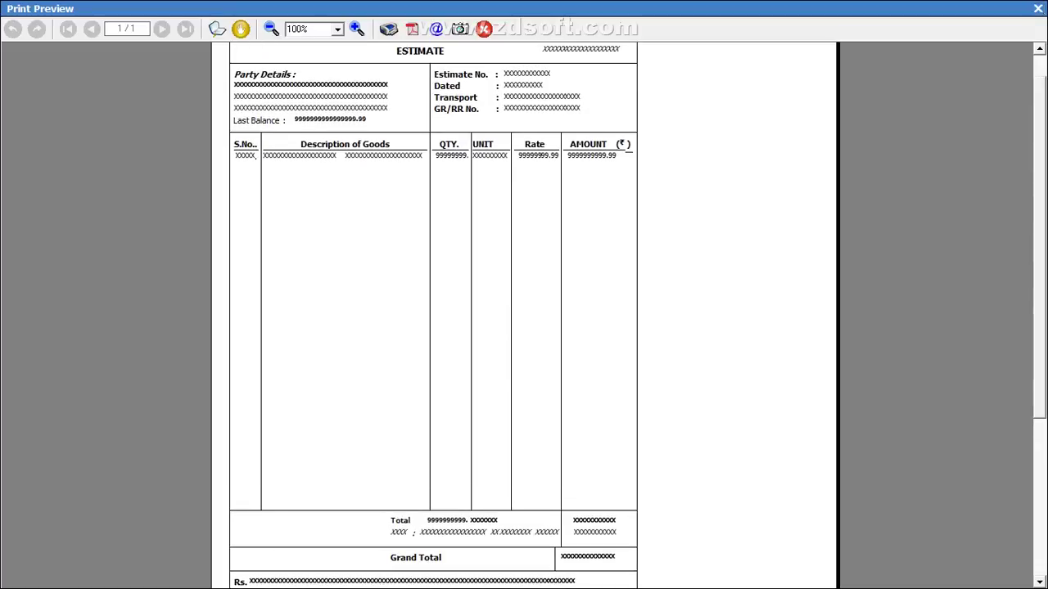
{"action": "key", "text": "Escape"}
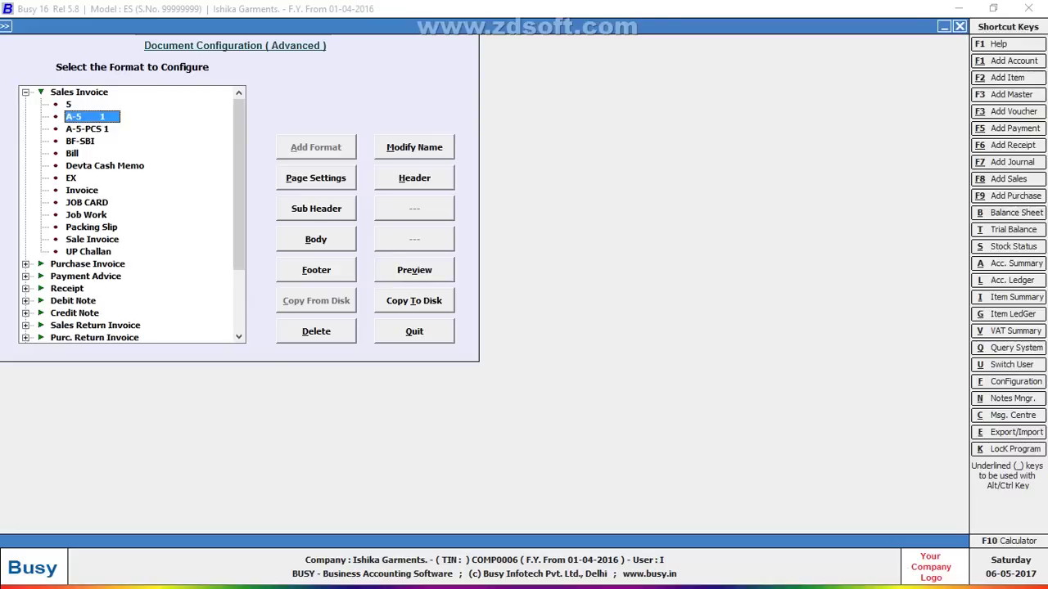
{"action": "key", "text": "alt+v"}
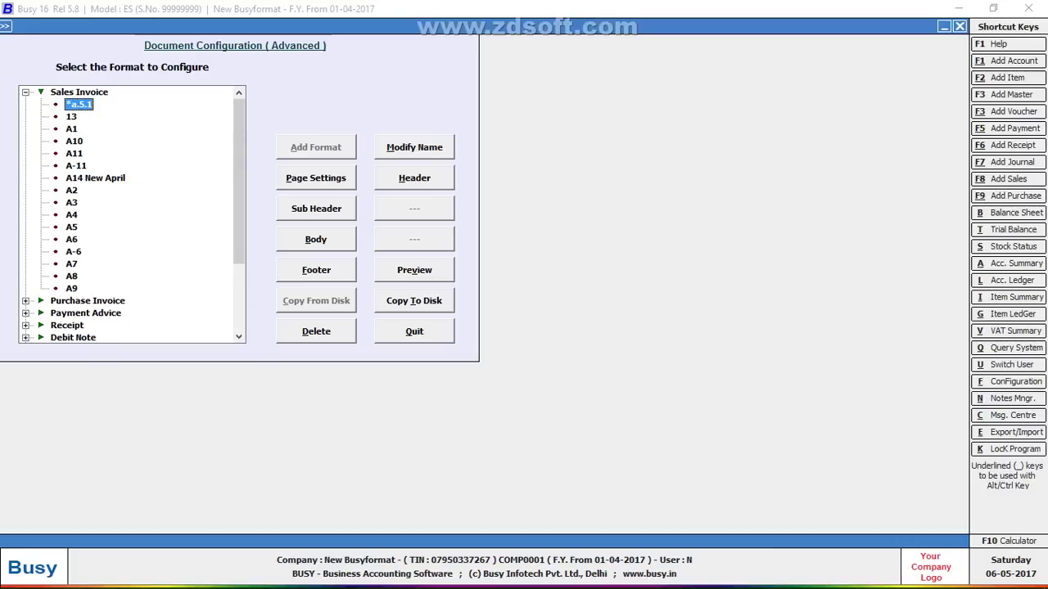
Step: Open the header configuration of the *a.5.1 format, compare with the reference ESTIMATE preview, and load the default header script
{"action": "key", "text": "alt+h"}
{"action": "key", "text": "Return"}
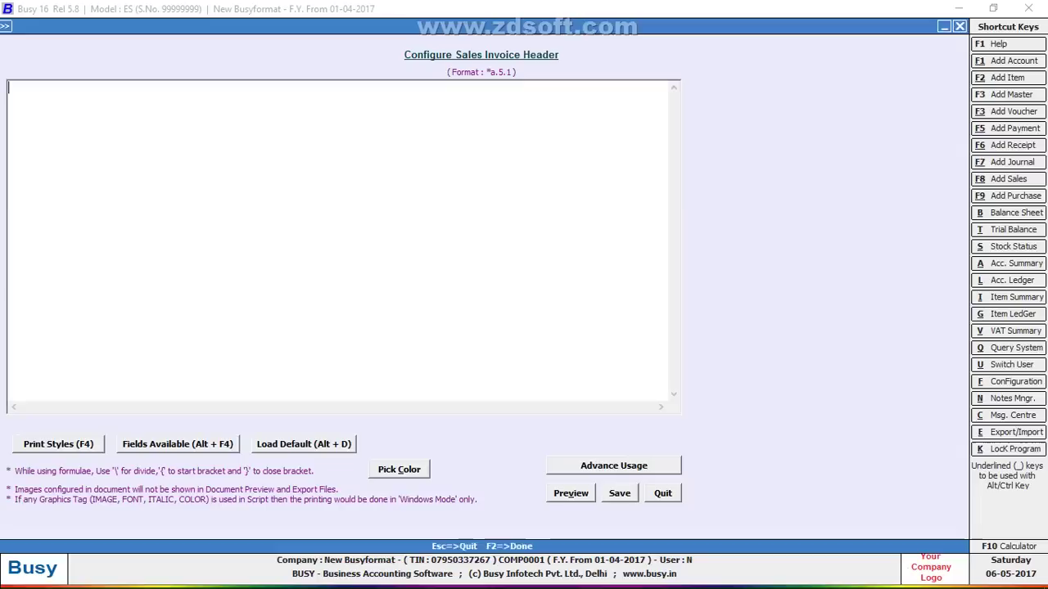
{"action": "key", "text": "alt+Tab"}
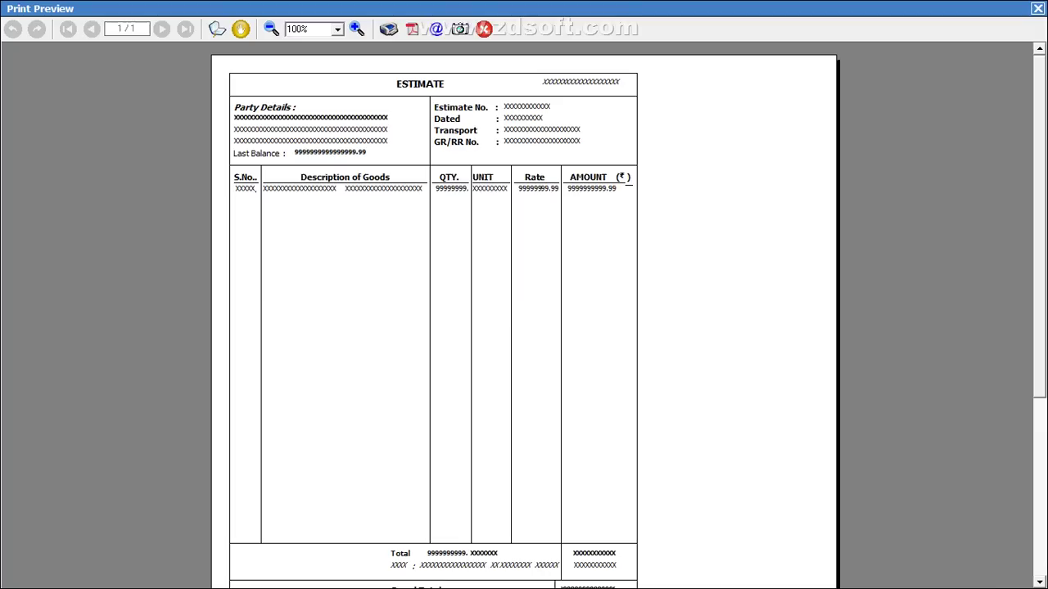
{"action": "key", "text": "alt+Tab"}
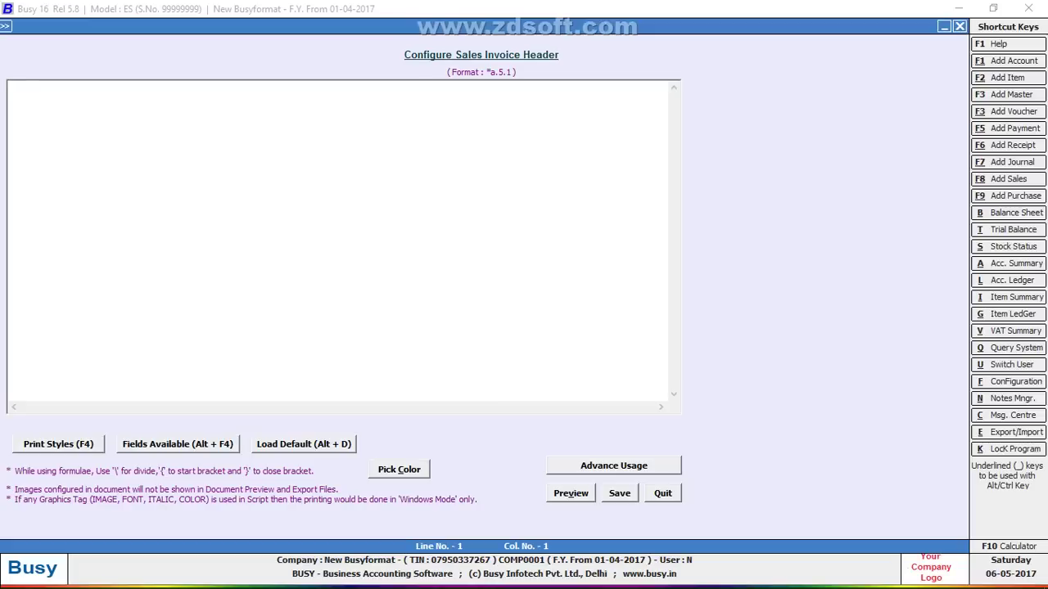
{"action": "key", "text": "alt+d"}
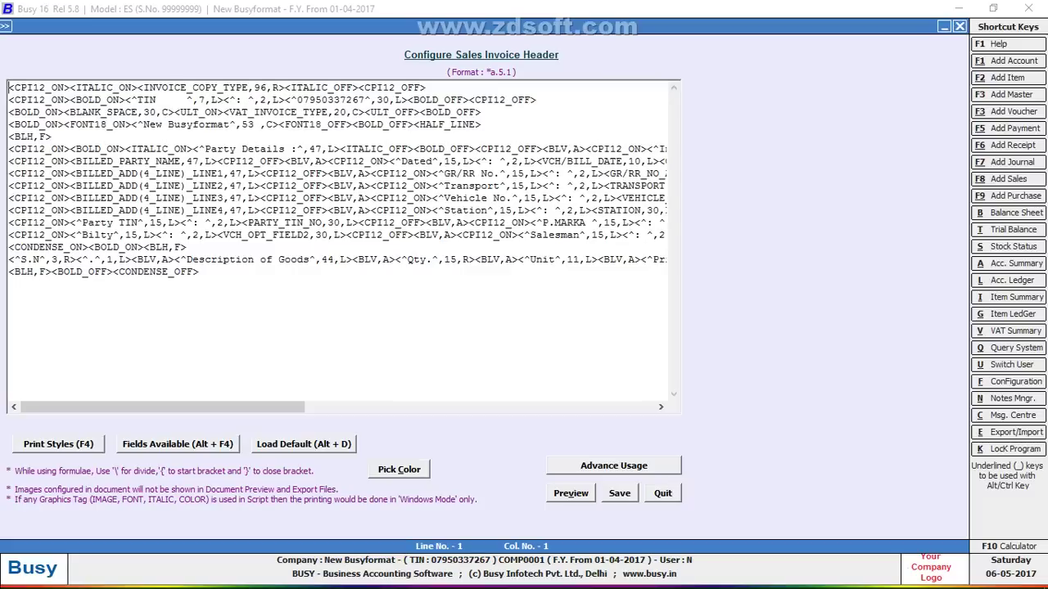
Step: Preview the default header layout, close the preview, and clear the entire default header script
{"action": "key", "text": "alt+p"}
{"action": "key", "text": "Return"}
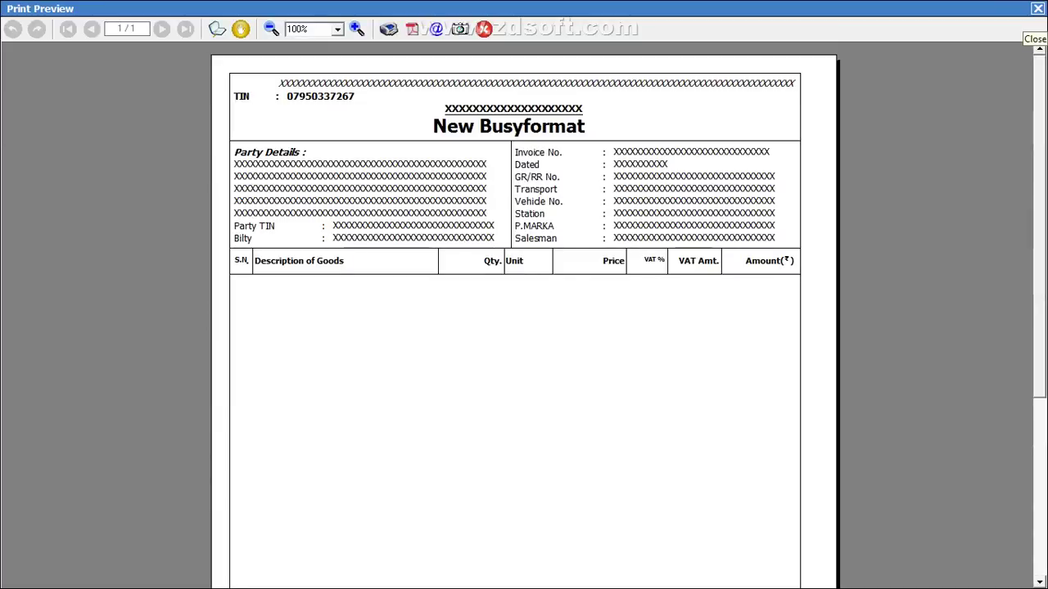
{"action": "left_click", "coordinate": [1038, 8]}
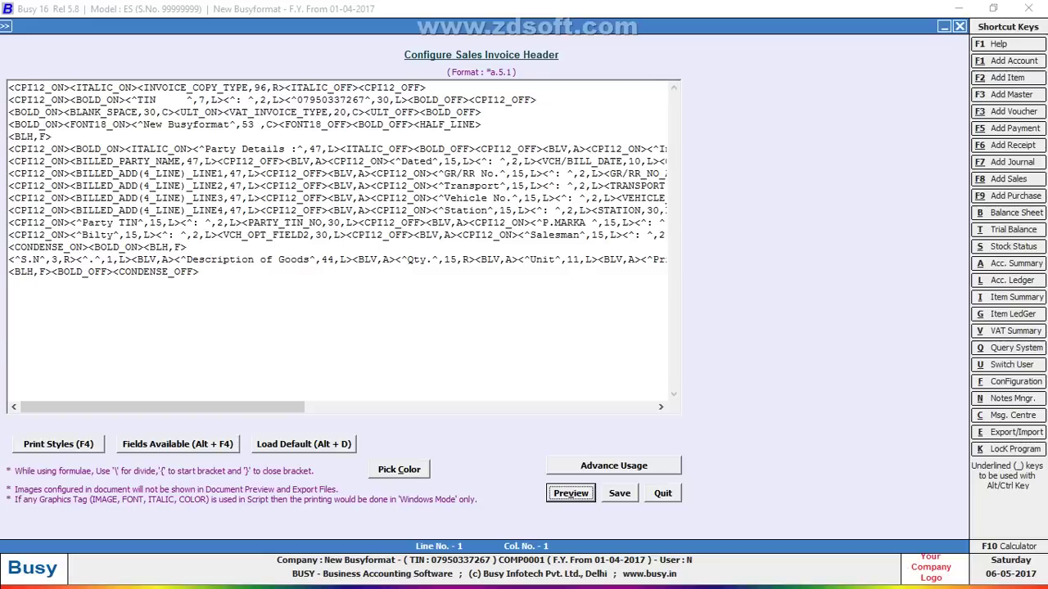
{"action": "left_click_drag", "start_coordinate": [199, 272], "coordinate": [8, 87]}
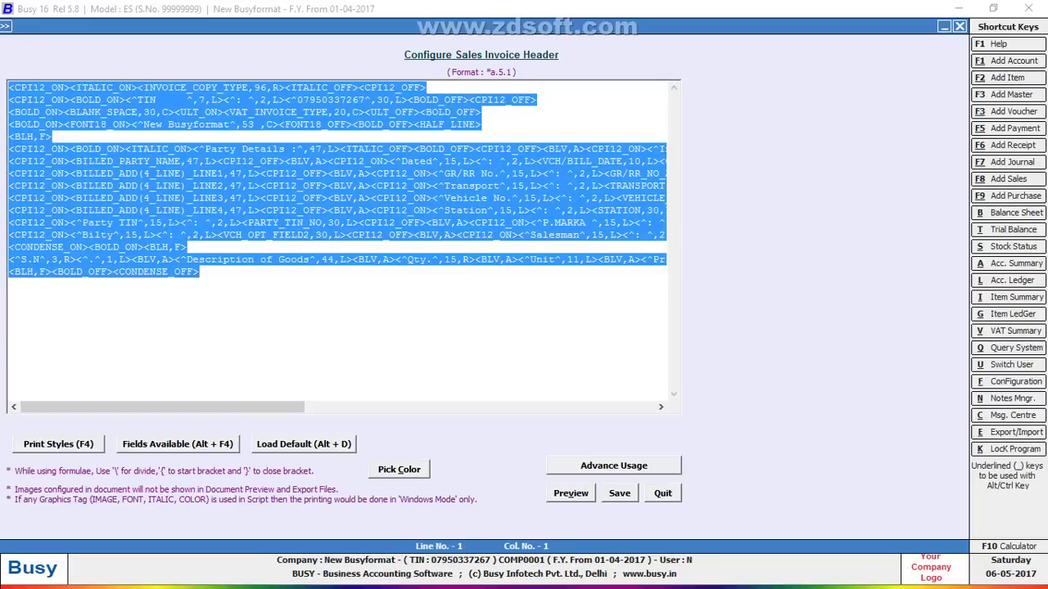
{"action": "key", "text": "Delete"}
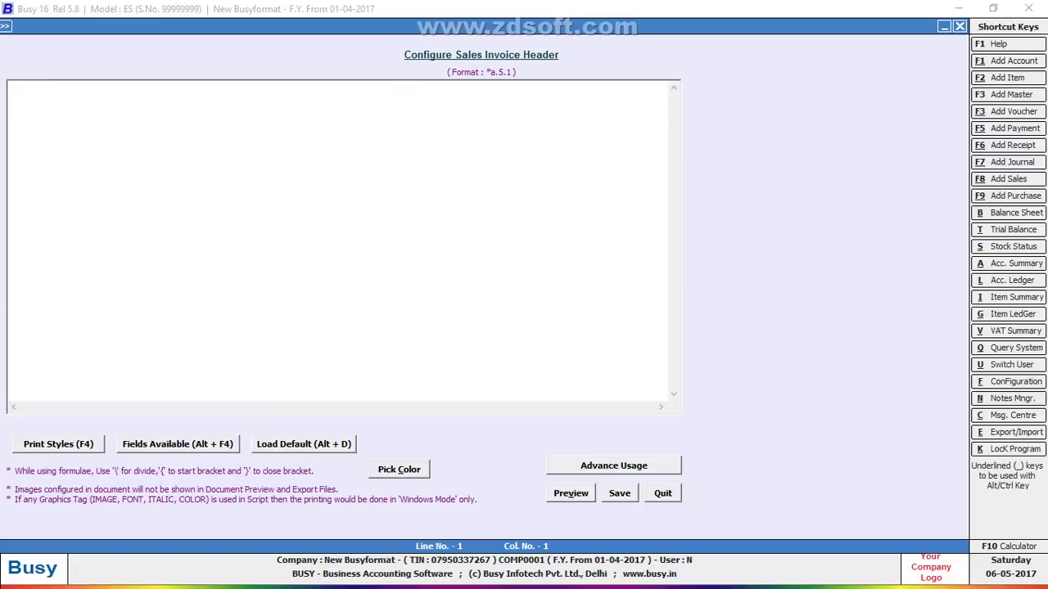
{"action": "key", "text": "F4"}
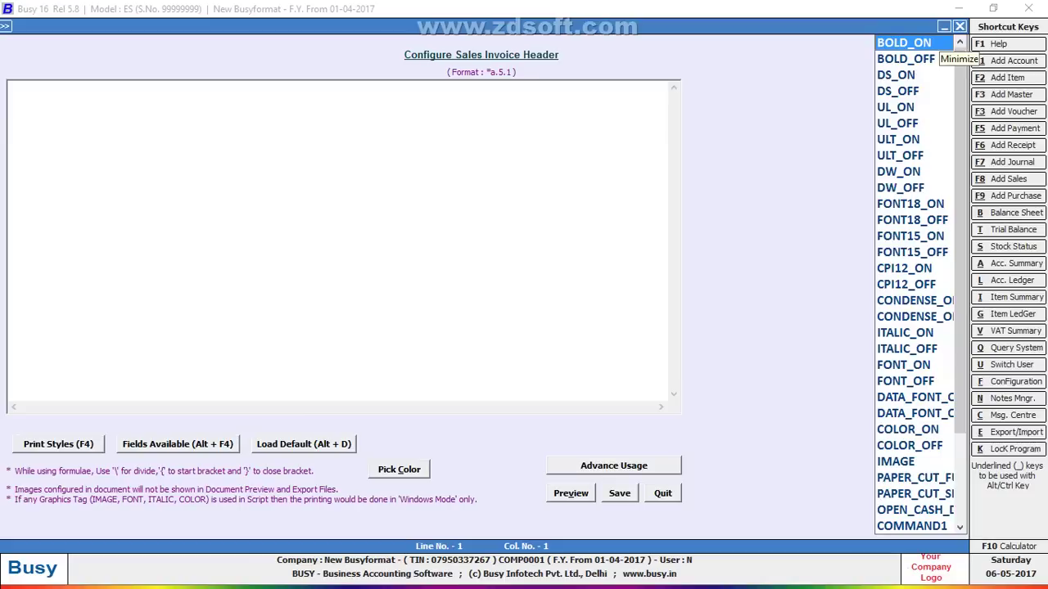
{"action": "key", "text": "Return"}
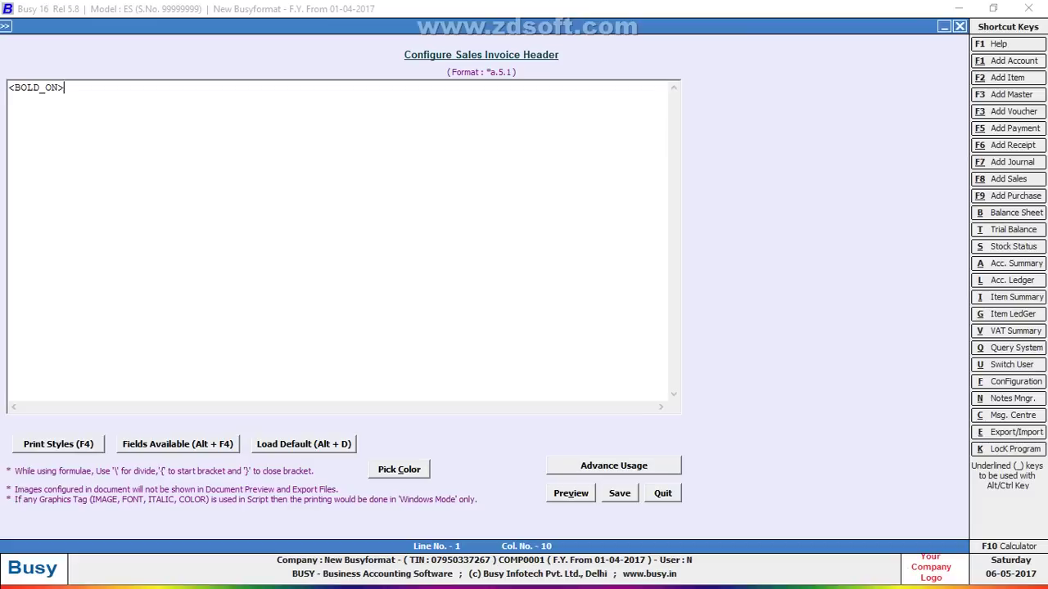
{"action": "key", "text": "BackSpace"}
{"action": "key", "text": "BackSpace"}
{"action": "key", "text": "BackSpace"}
{"action": "key", "text": "BackSpace"}
{"action": "key", "text": "BackSpace"}
{"action": "key", "text": "BackSpace"}
{"action": "key", "text": "BackSpace"}
{"action": "key", "text": "BackSpace"}
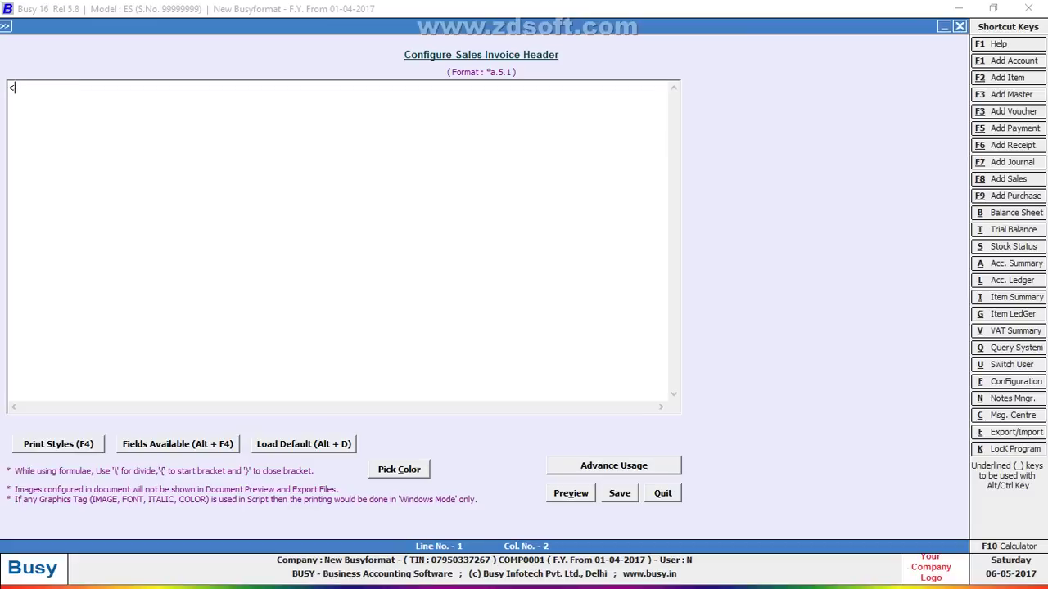
{"action": "key", "text": "BackSpace"}
Step: Insert the CPI12_ON print style at the start of the empty header script
{"action": "type", "text": "<c"}
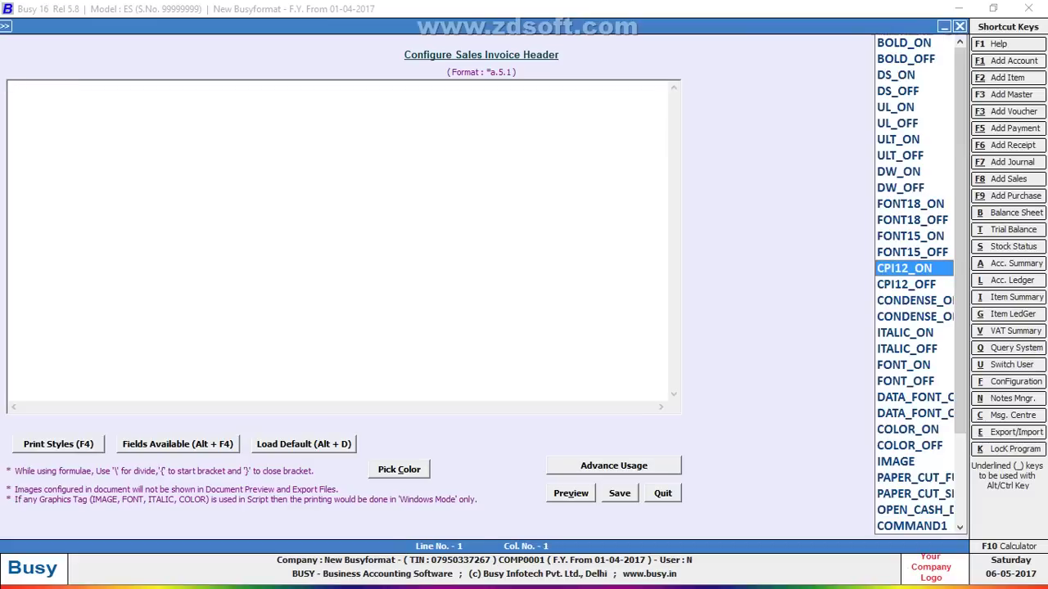
{"action": "key", "text": "Return"}
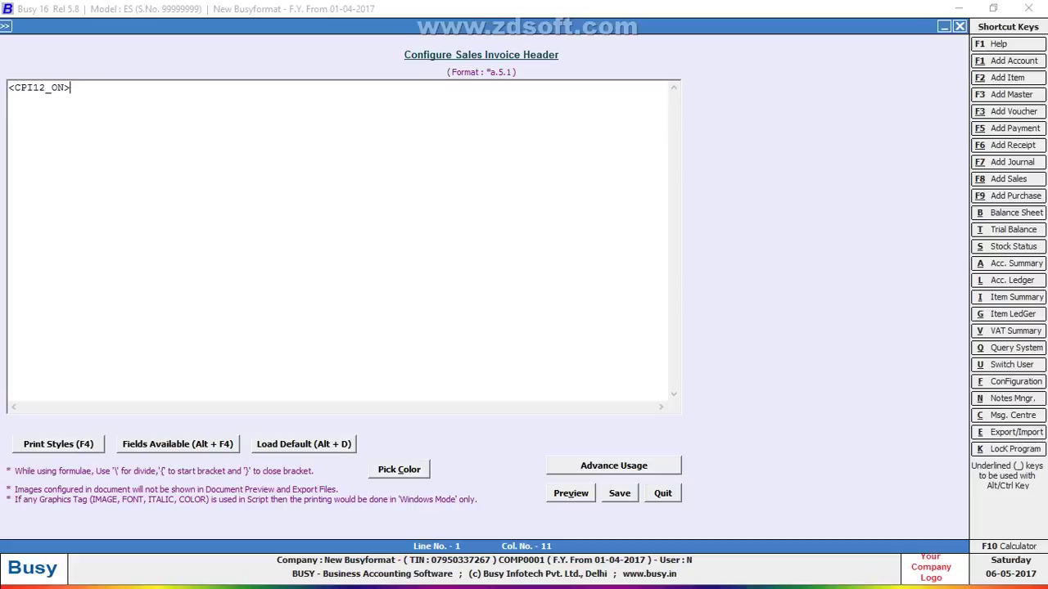
Step: Add the CONDENSE_ON print style on a second line of the header script
{"action": "key", "text": "Return"}
{"action": "key", "text": "F4"}
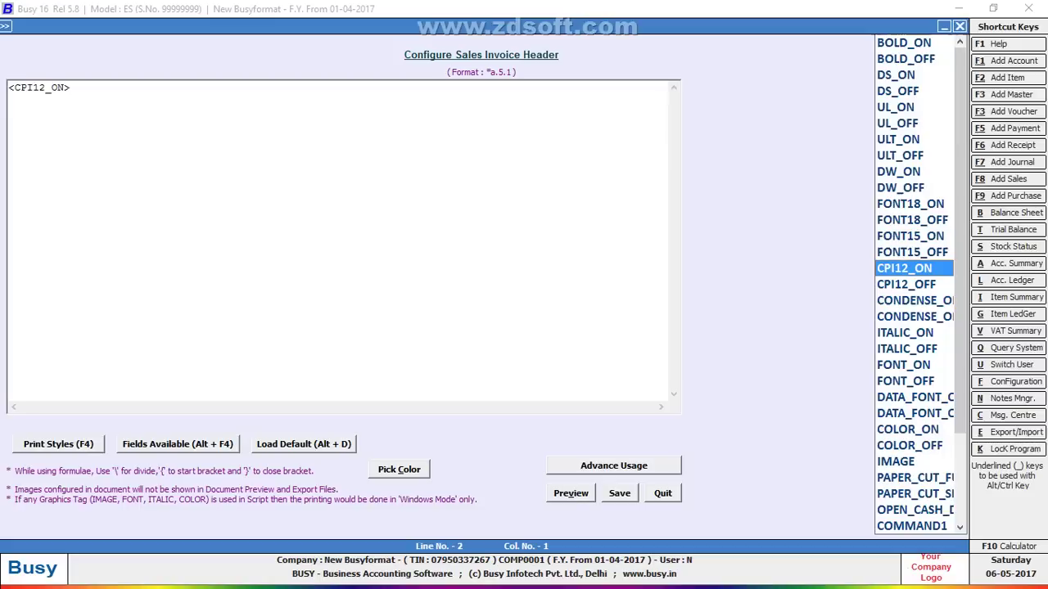
{"action": "key", "text": "Down"}
{"action": "key", "text": "Down"}
{"action": "key", "text": "Return"}
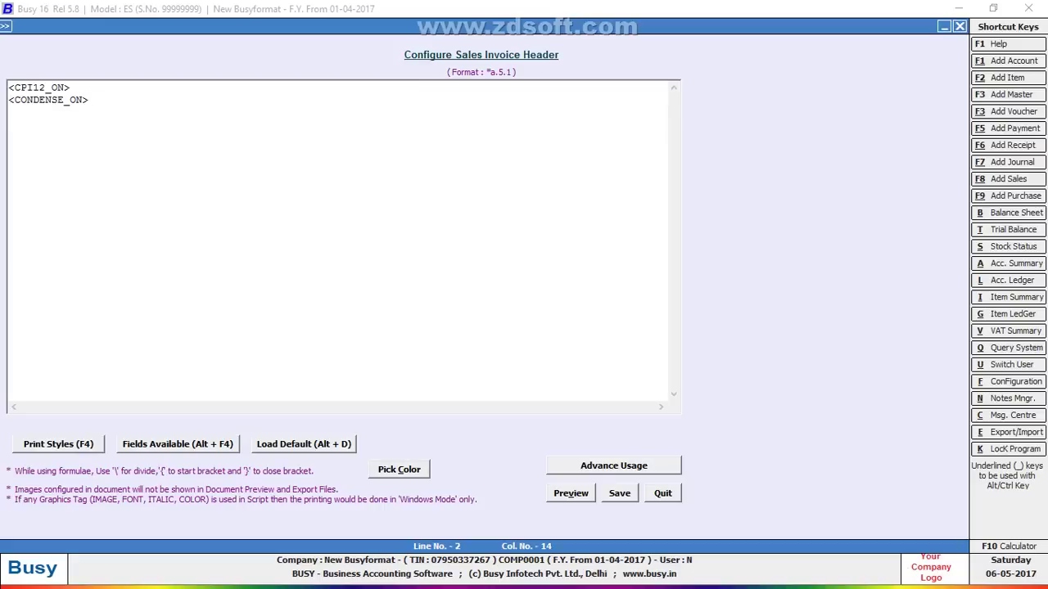
Step: Examine the maximum characters per print style in the Sales Register's custom printing options, and return to the header script
{"action": "key", "text": "F8"}
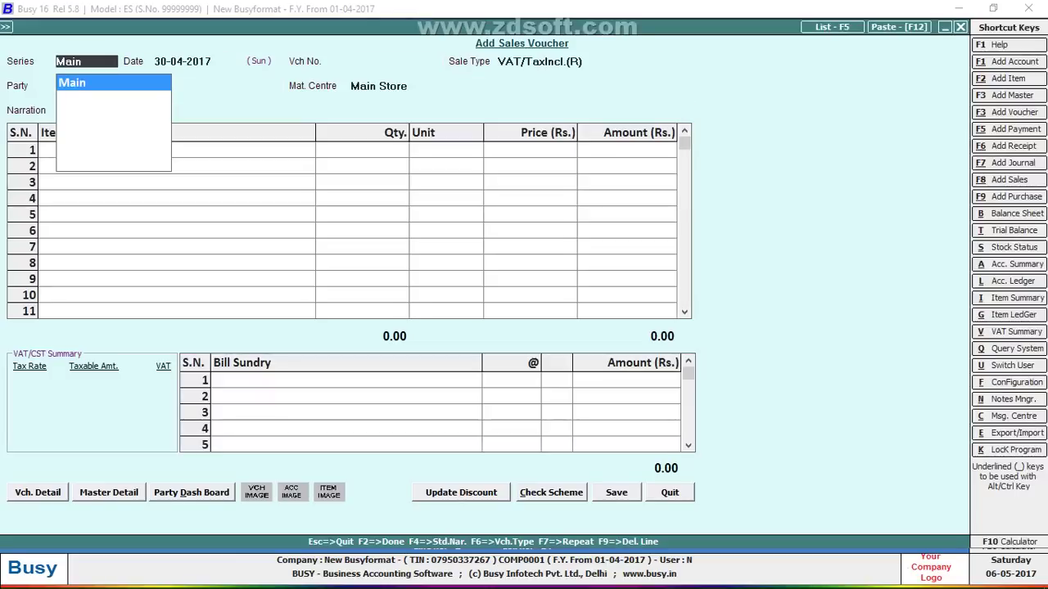
{"action": "key", "text": "F5"}
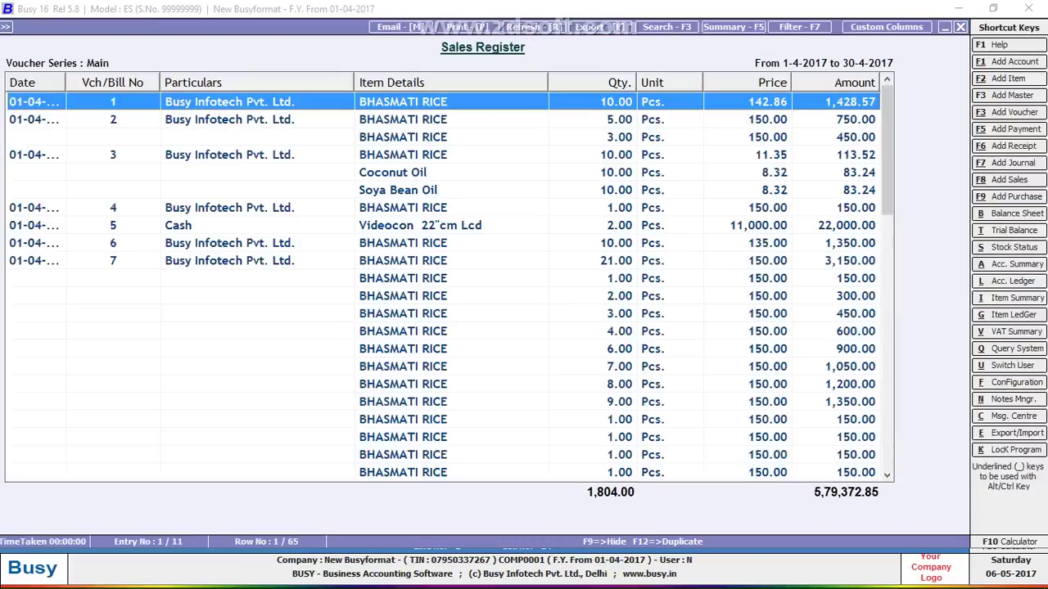
{"action": "key", "text": "alt+p"}
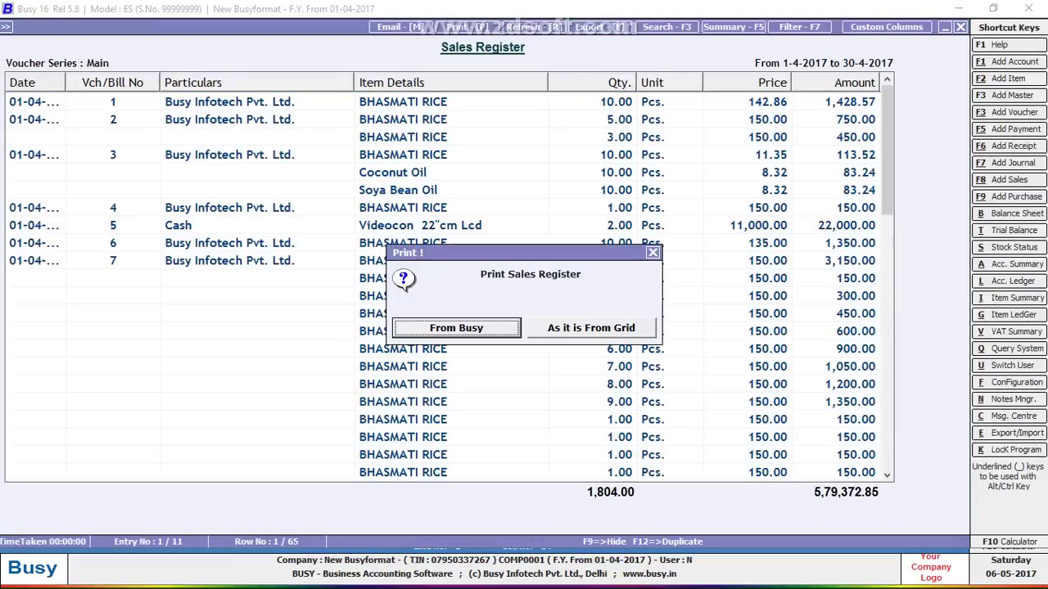
{"action": "key", "text": "Right"}
{"action": "key", "text": "Return"}
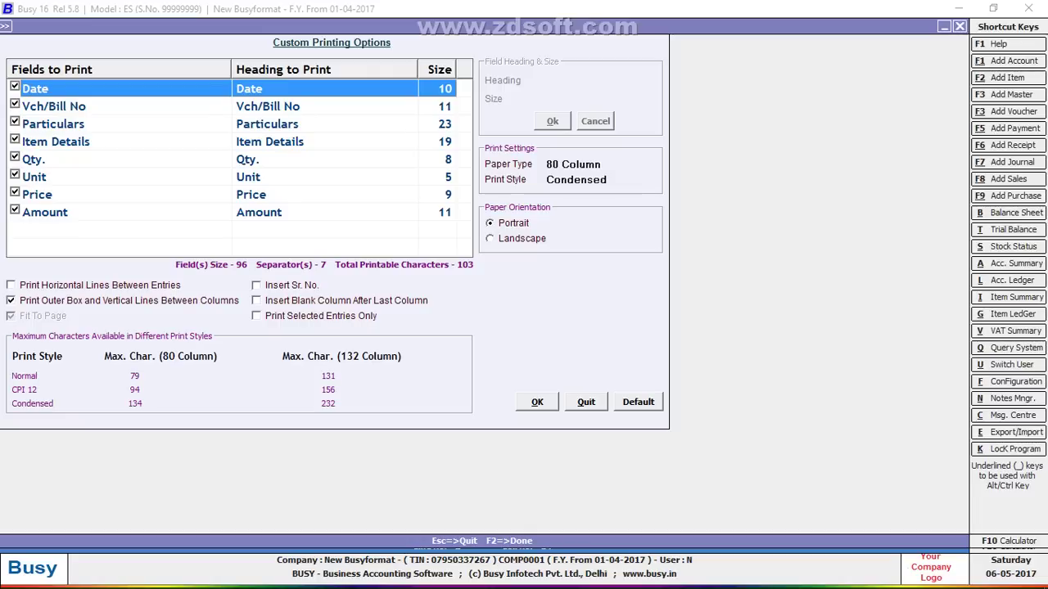
{"action": "left_click", "coordinate": [586, 402]}
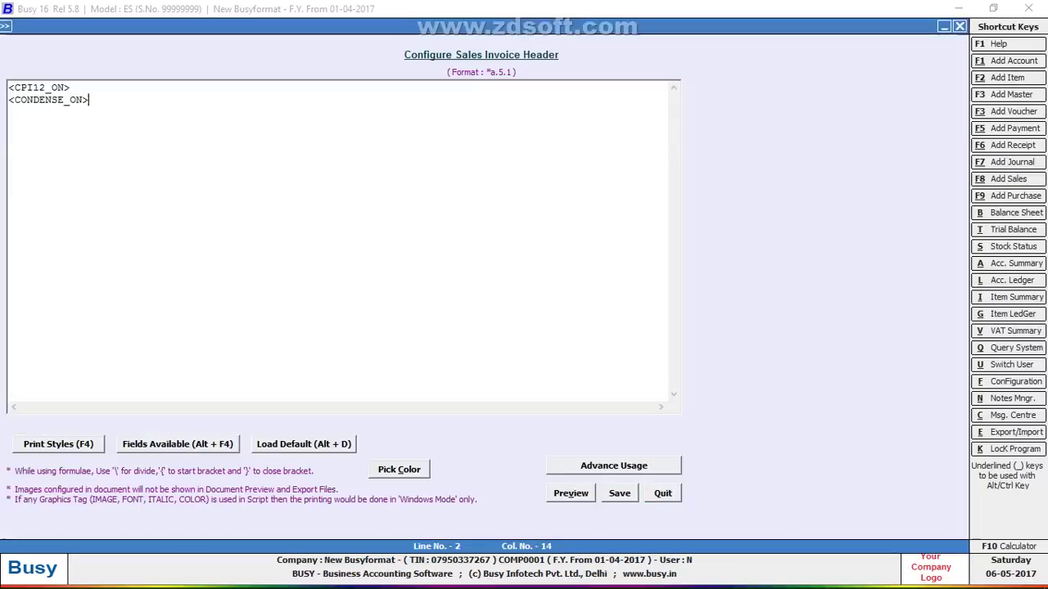
Step: Delete the CONDENSE_ON tag together with its line from the header script
{"action": "key", "text": "BackSpace"}
{"action": "key", "text": "BackSpace"}
{"action": "key", "text": "BackSpace"}
{"action": "key", "text": "BackSpace"}
{"action": "key", "text": "BackSpace"}
{"action": "key", "text": "BackSpace"}
{"action": "key", "text": "BackSpace"}
{"action": "key", "text": "BackSpace"}
{"action": "key", "text": "BackSpace"}
{"action": "key", "text": "BackSpace"}
{"action": "key", "text": "BackSpace"}
{"action": "key", "text": "BackSpace"}
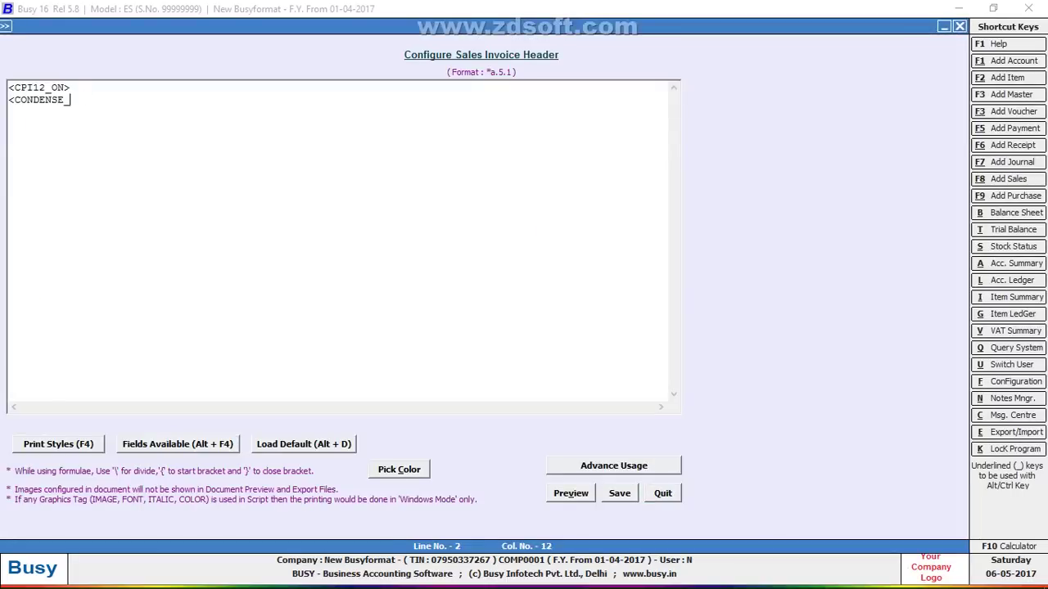
{"action": "key", "text": "BackSpace"}
{"action": "key", "text": "BackSpace"}
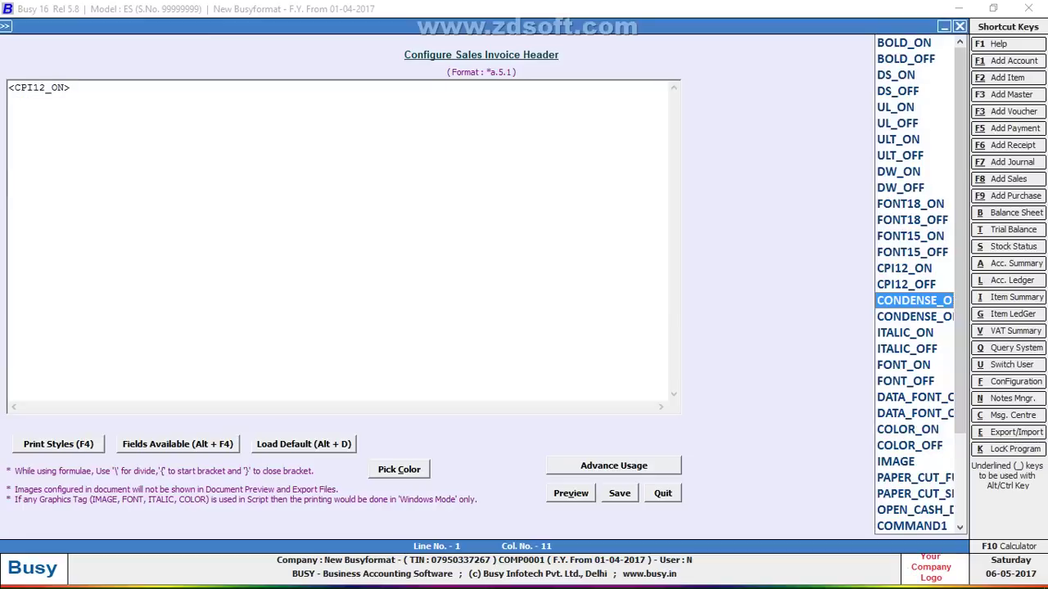
Step: Append the CPI12_OFF print style to the first line and insert BOLD_ON between the two CPI12 tags
{"action": "key", "text": "Up"}
{"action": "key", "text": "Return"}
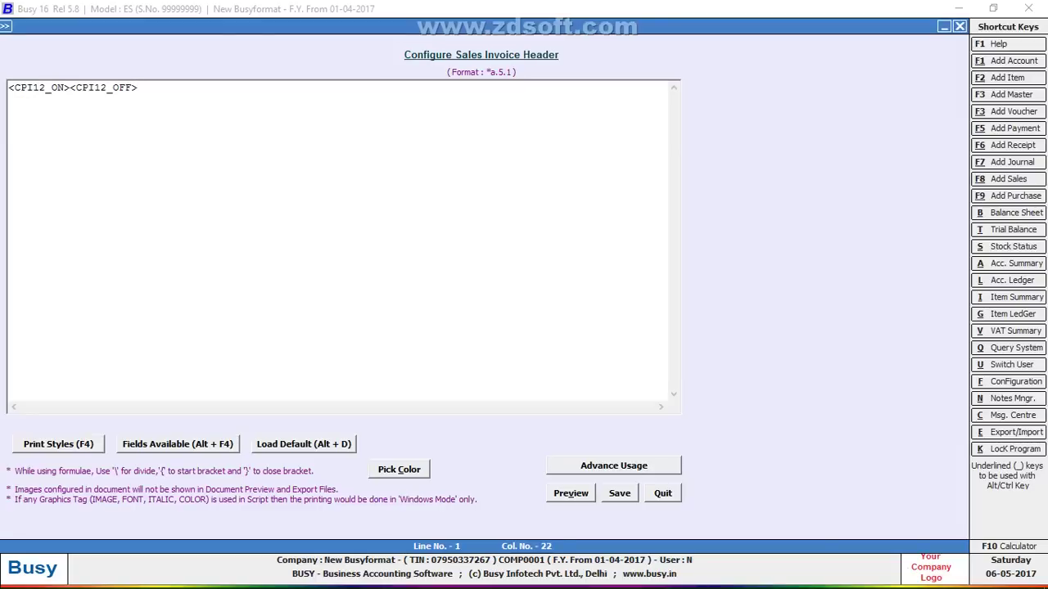
{"action": "left_click", "coordinate": [69, 87]}
{"action": "key", "text": "F4"}
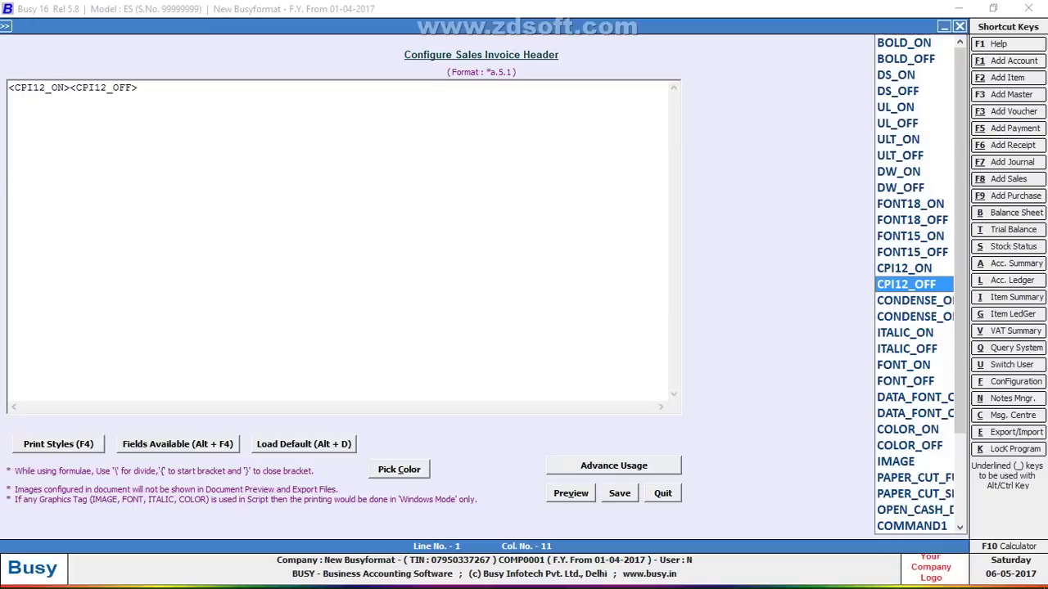
{"action": "key", "text": "Home"}
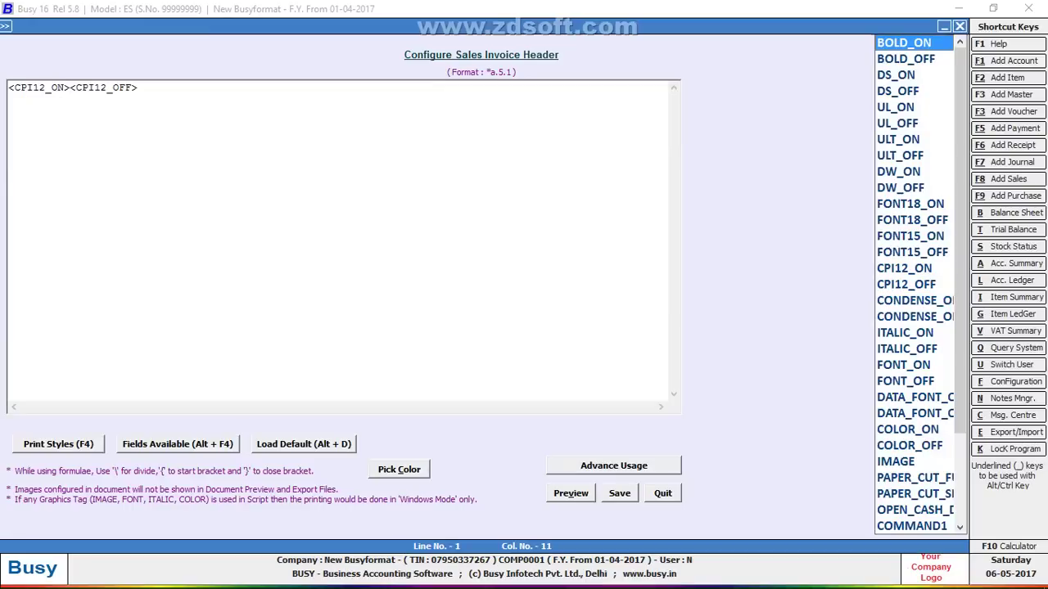
{"action": "key", "text": "Down"}
{"action": "key", "text": "Up"}
{"action": "key", "text": "Return"}
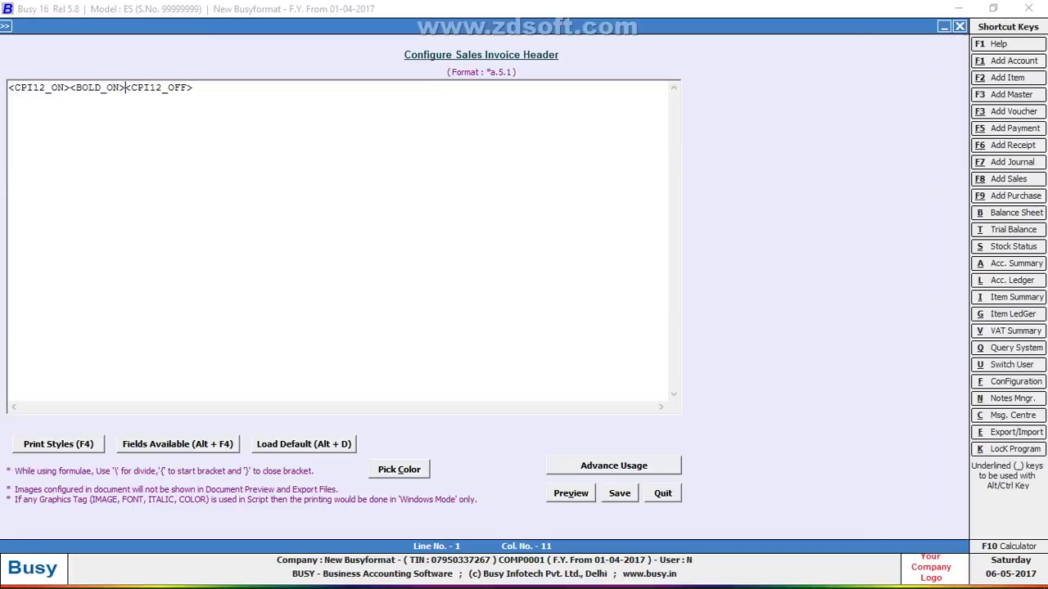
Step: Insert the BOLD_OFF print style directly after BOLD_ON and place the cursor between the two bold tags
{"action": "key", "text": "F4"}
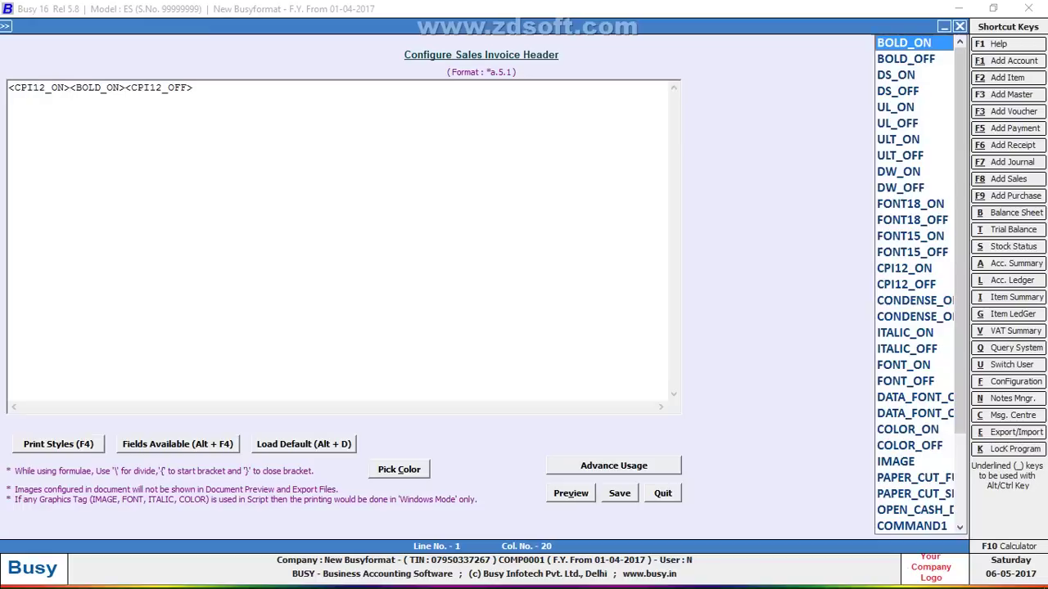
{"action": "key", "text": "Down"}
{"action": "key", "text": "Return"}
{"action": "key", "text": "Left"}
{"action": "key", "text": "Left"}
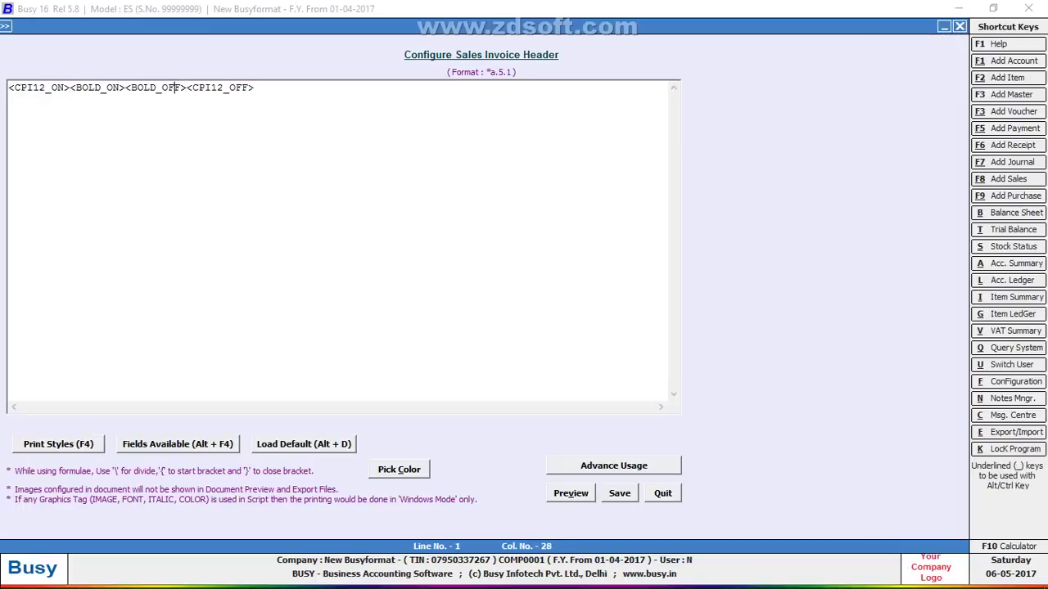
{"action": "key", "text": "Left"}
{"action": "key", "text": "Left"}
{"action": "key", "text": "Left"}
{"action": "key", "text": "Left"}
{"action": "key", "text": "Left"}
{"action": "key", "text": "Left"}
{"action": "key", "text": "Left"}
Step: Examine the title line of the reference ESTIMATE preview and return to the *a.5.1 header script
{"action": "key", "text": "alt+v"}
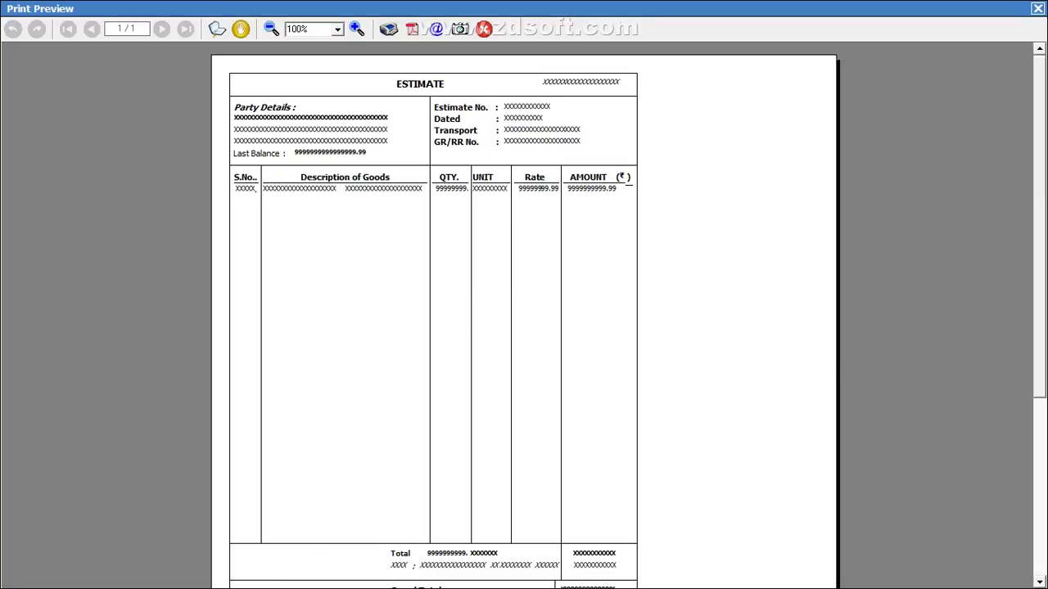
{"action": "key", "text": "Escape"}
{"action": "key", "text": "alt+v"}
{"action": "left_click", "coordinate": [1037, 8]}
{"action": "key", "text": "alt+v"}
{"action": "key", "text": "Escape"}
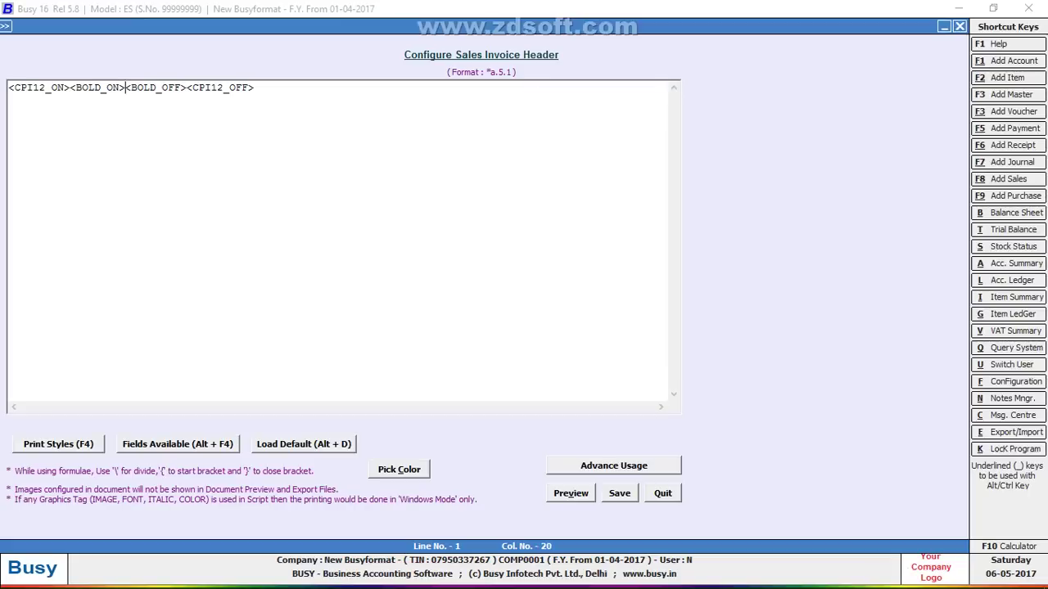
Step: Insert a STATIC_TEXT field between the BOLD_ON and BOLD_OFF tags
{"action": "key", "text": "alt+F4"}
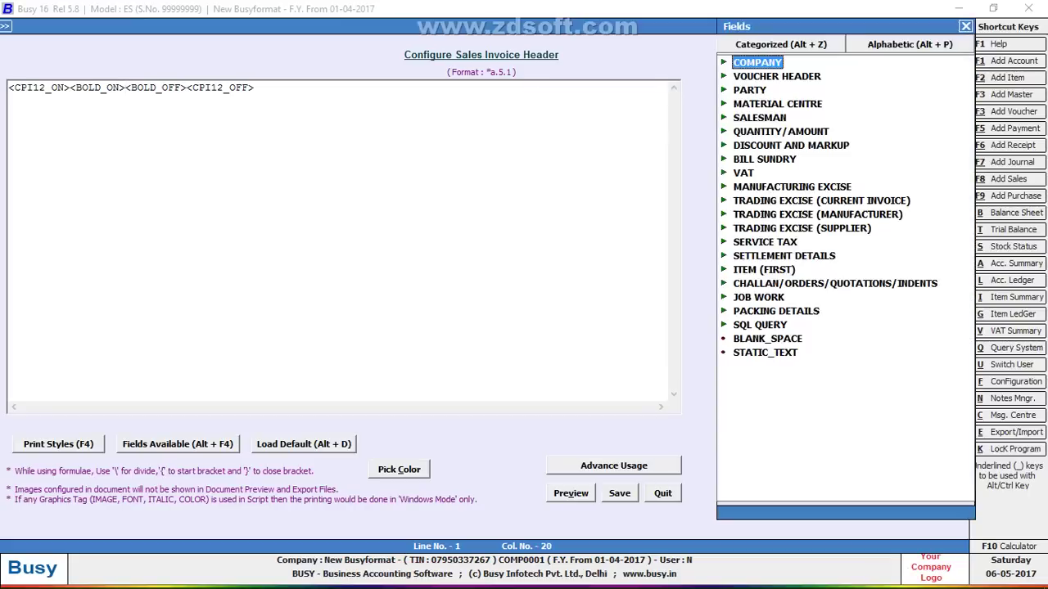
{"action": "left_click", "coordinate": [765, 352]}
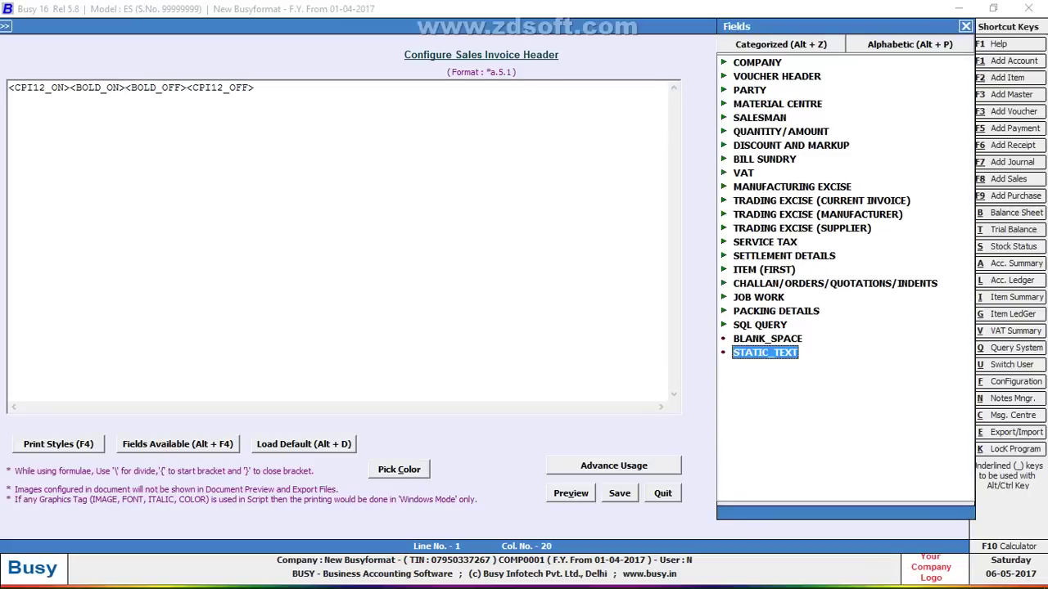
{"action": "key", "text": "Return"}
Step: Replace the static text field's placeholder with the title ESTIMATE
{"action": "key", "text": "Left"}
{"action": "key", "text": "Left"}
{"action": "key", "text": "Left"}
{"action": "key", "text": "Left"}
{"action": "key", "text": "Left"}
{"action": "key", "text": "BackSpace"}
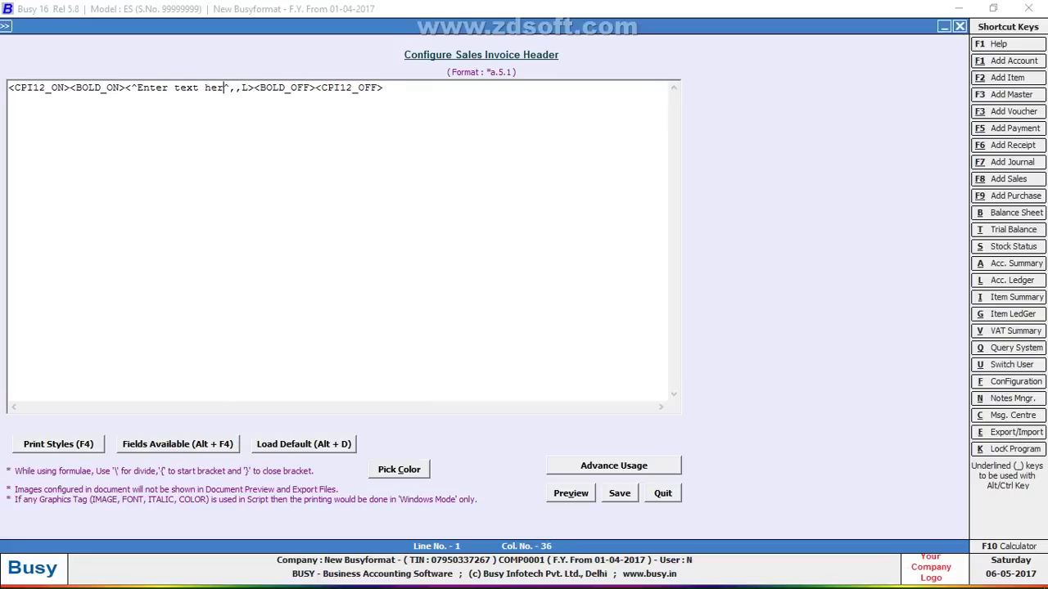
{"action": "key", "text": "BackSpace"}
{"action": "key", "text": "BackSpace"}
{"action": "key", "text": "BackSpace"}
{"action": "key", "text": "BackSpace"}
{"action": "key", "text": "BackSpace"}
{"action": "key", "text": "BackSpace"}
{"action": "key", "text": "BackSpace"}
{"action": "key", "text": "BackSpace"}
{"action": "key", "text": "BackSpace"}
{"action": "key", "text": "BackSpace"}
{"action": "key", "text": "BackSpace"}
{"action": "key", "text": "BackSpace"}
{"action": "key", "text": "BackSpace"}
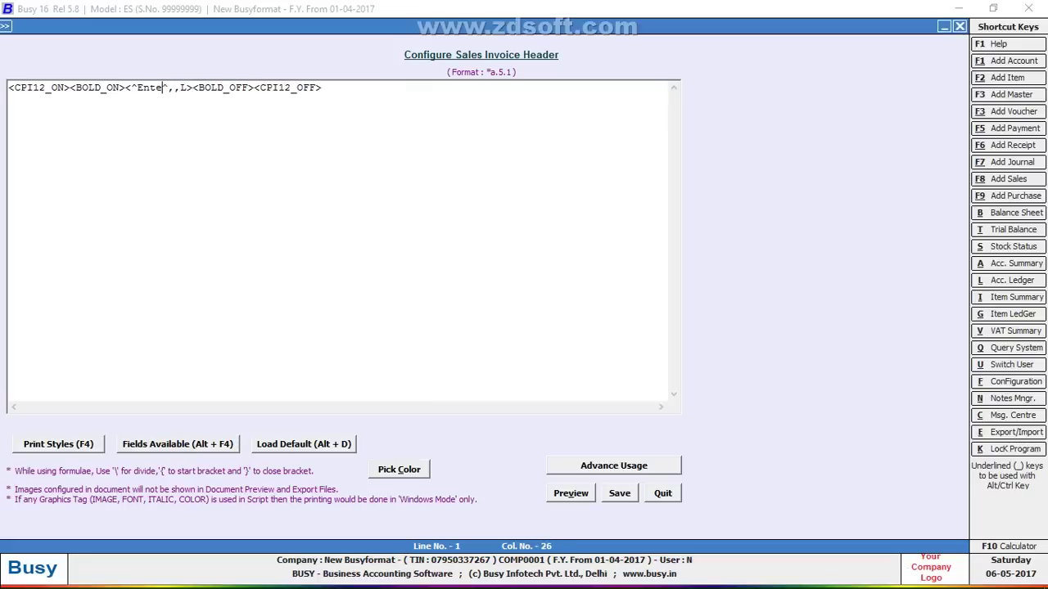
{"action": "type", "text": "st"}
{"action": "key", "text": "BackSpace"}
{"action": "key", "text": "BackSpace"}
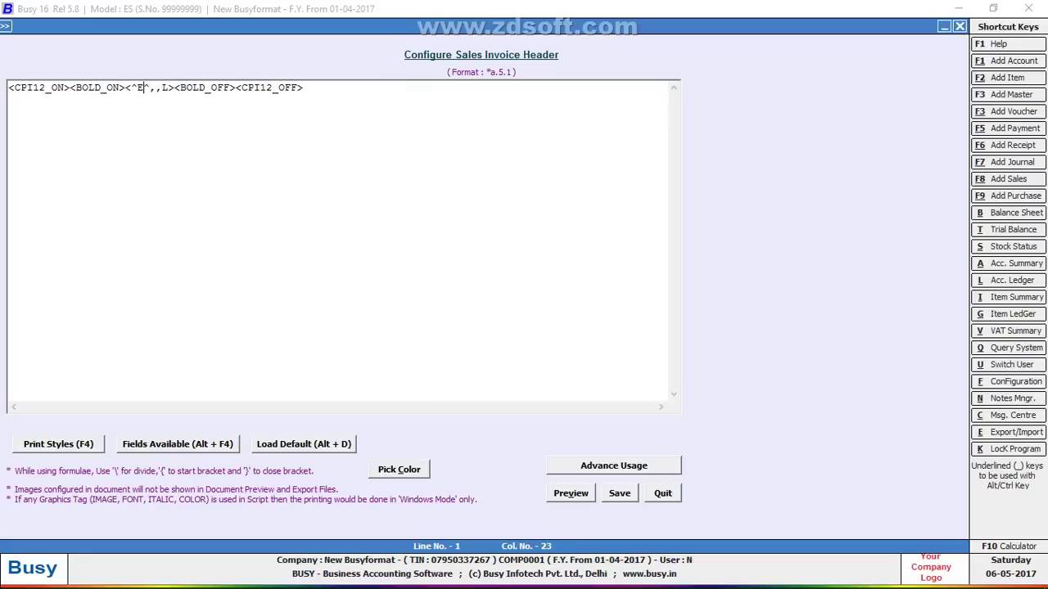
{"action": "type", "text": "St"}
{"action": "key", "text": "BackSpace"}
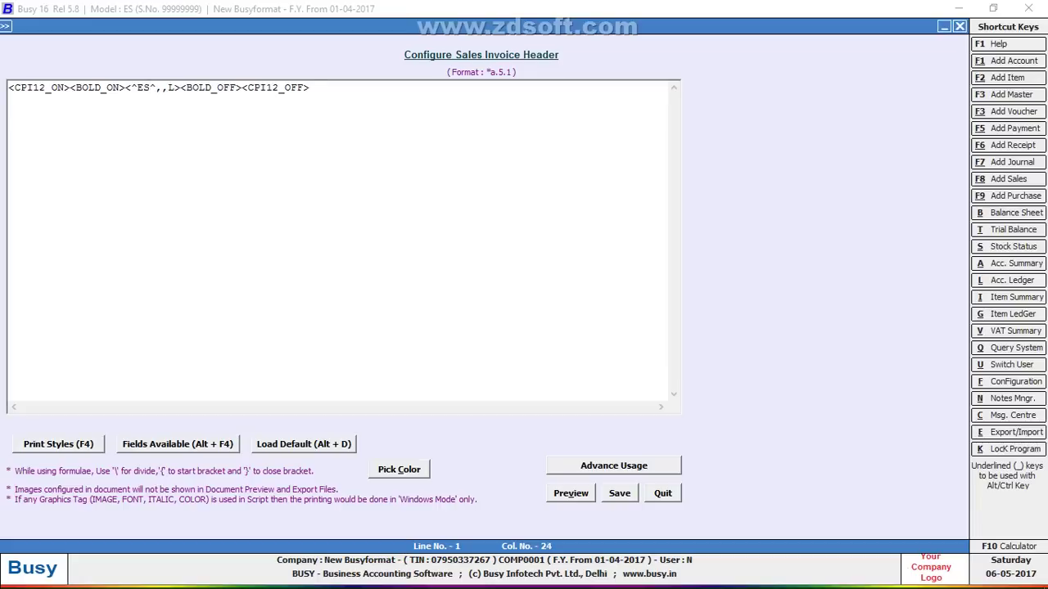
{"action": "type", "text": "TIMATE"}
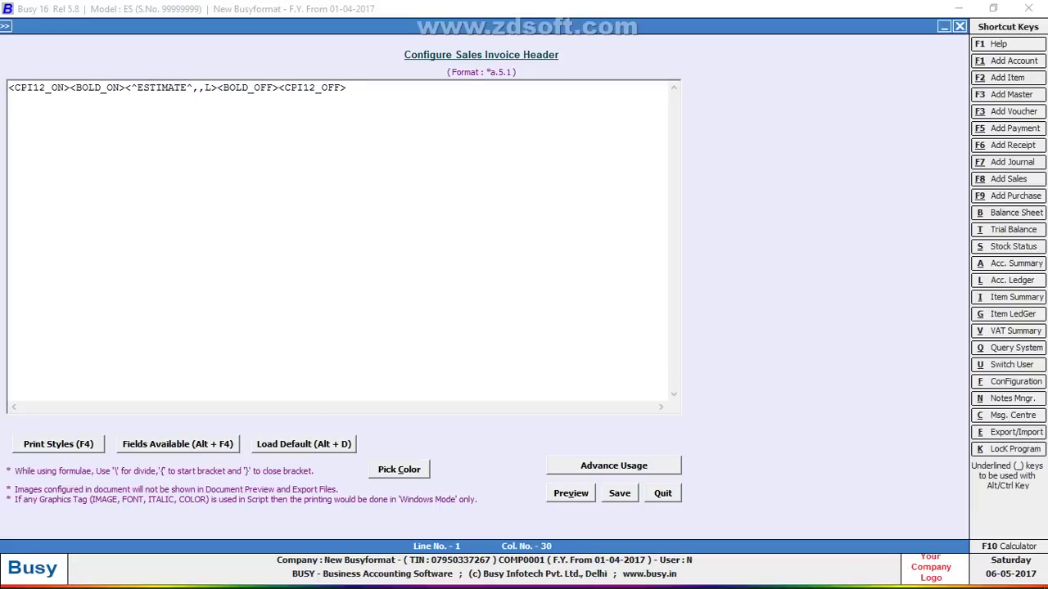
Step: Set the ESTIMATE field's width to 53 characters and add a space after the word ESTIMATE
{"action": "key", "text": "Right"}
{"action": "key", "text": "Right"}
{"action": "type", "text": "53"}
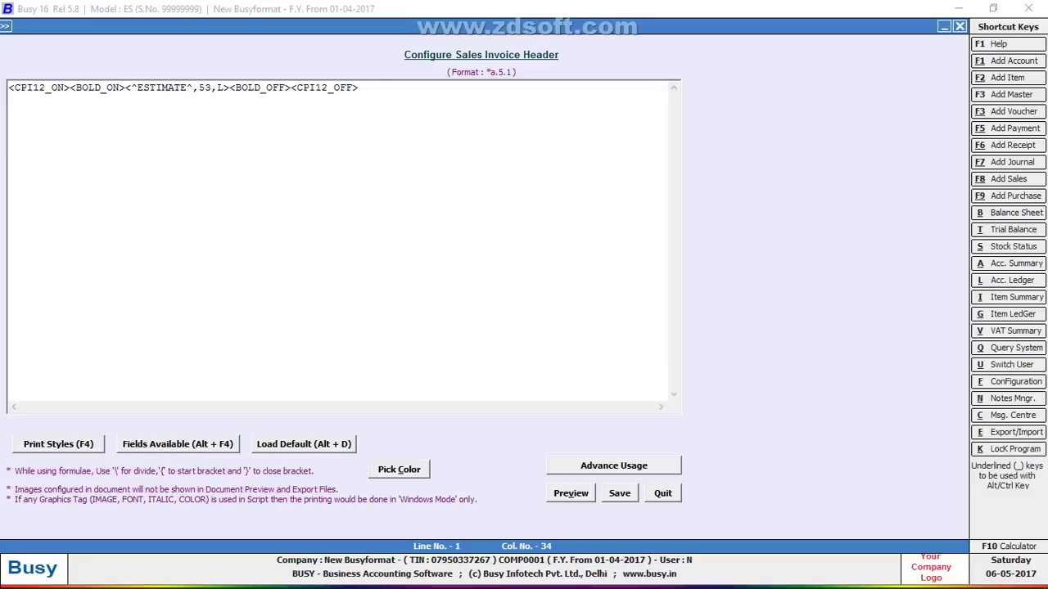
{"action": "left_click", "coordinate": [186, 87]}
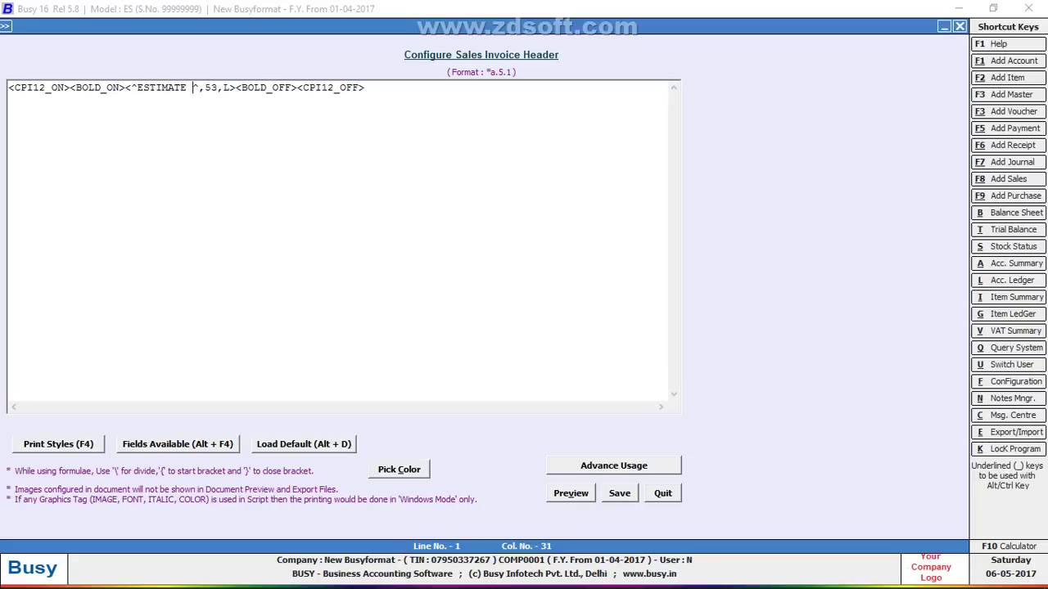
Step: Add a space before the word ESTIMATE in the title field and preview the header
{"action": "left_click", "coordinate": [137, 87]}
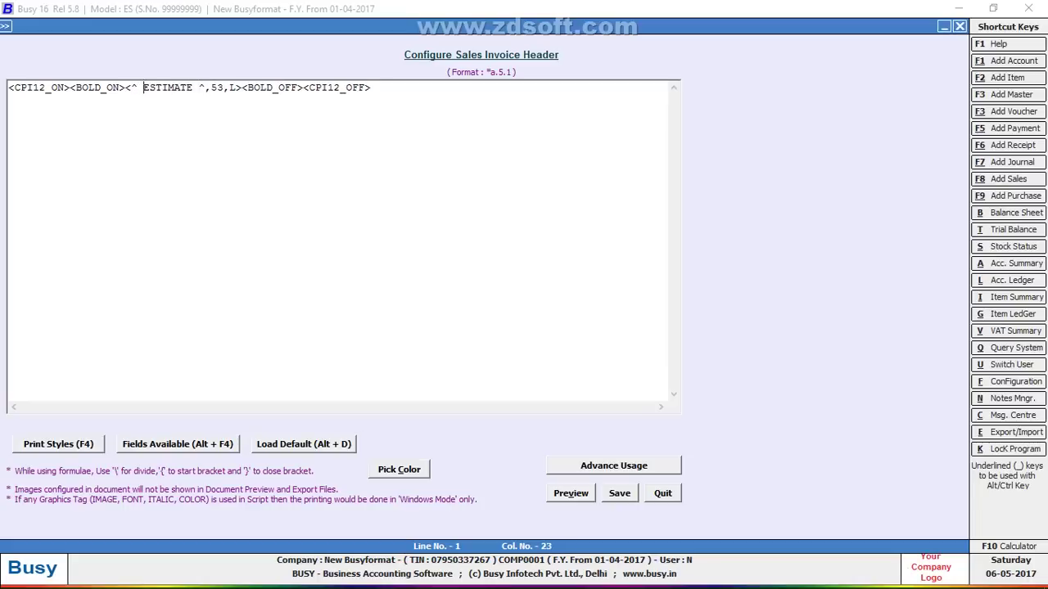
{"action": "key", "text": "alt+v"}
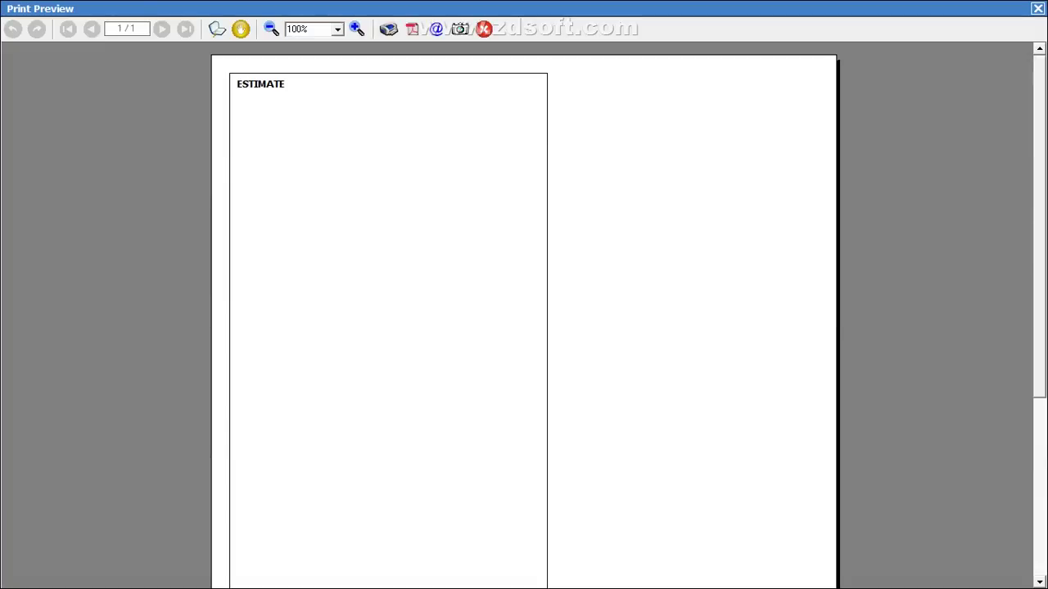
{"action": "key", "text": "Escape"}
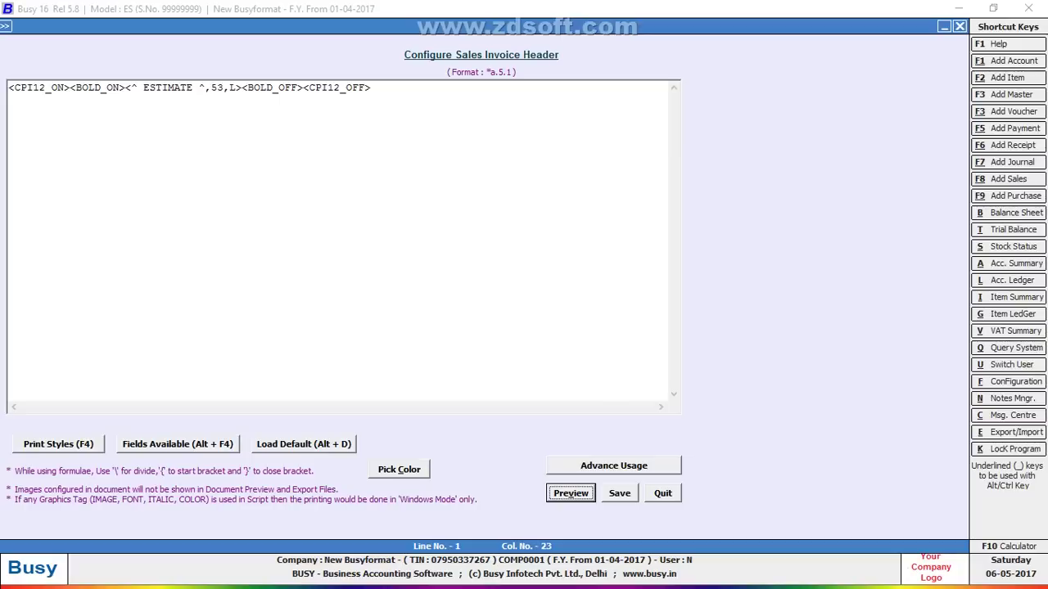
Step: Change the ESTIMATE field's alignment code to C for centred and preview the header
{"action": "left_click", "coordinate": [236, 88]}
{"action": "key", "text": "BackSpace"}
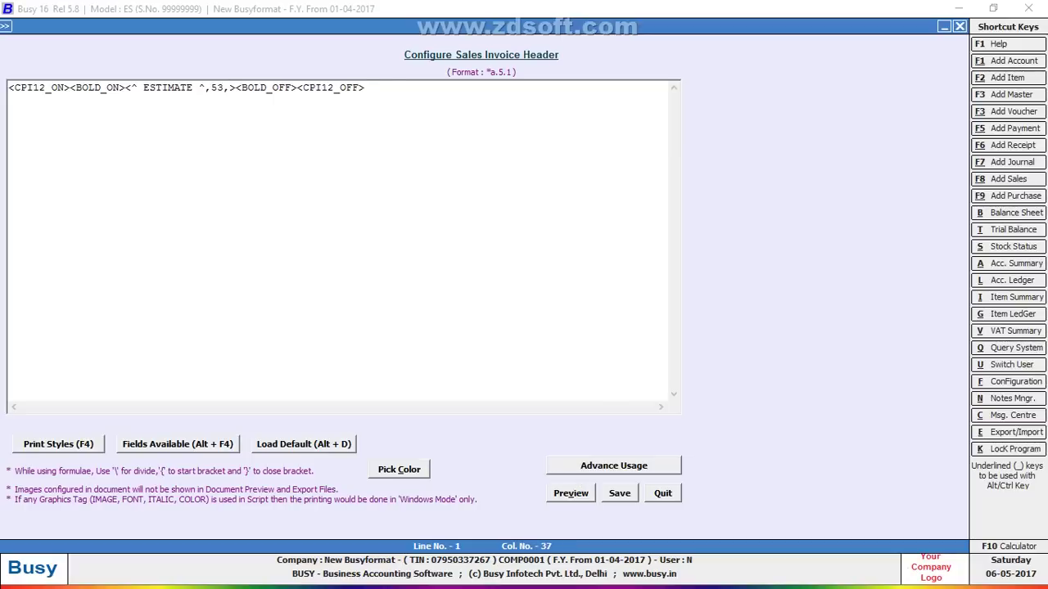
{"action": "type", "text": "C"}
{"action": "key", "text": "alt+v"}
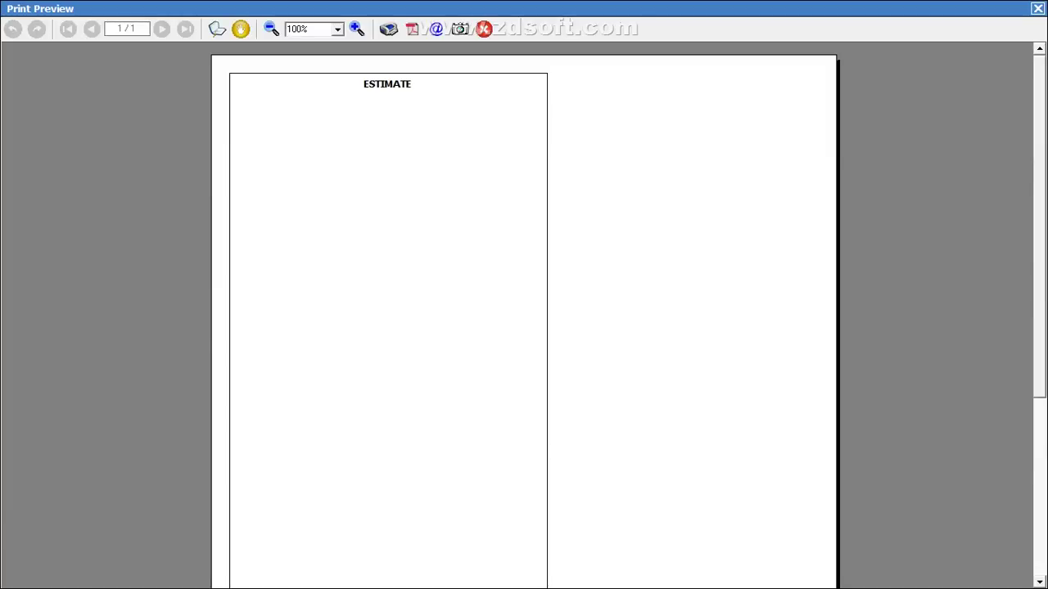
{"action": "key", "text": "Escape"}
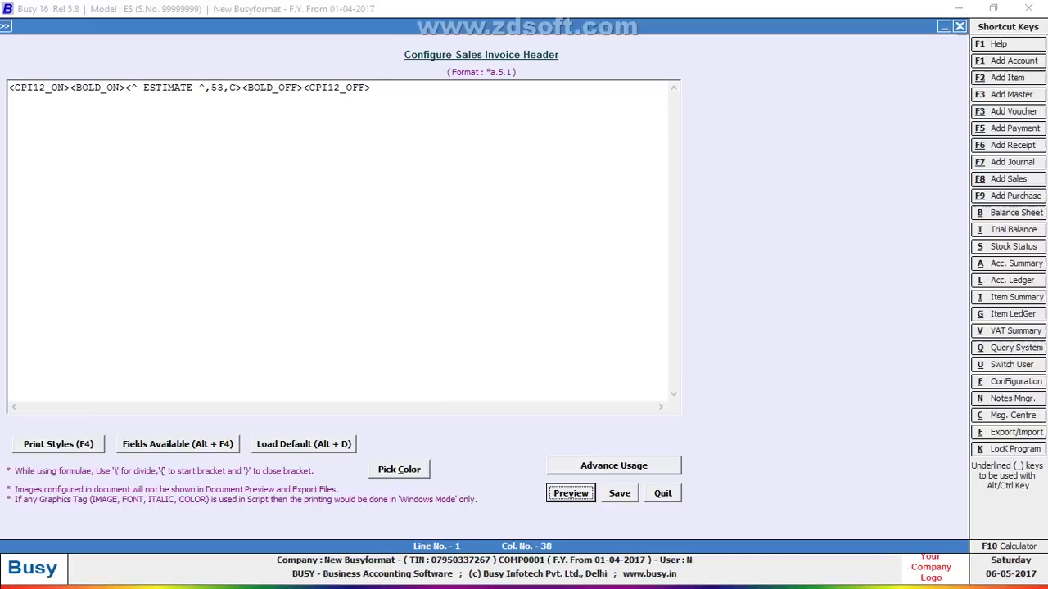
Step: Examine the title line of the reference A-5 1 format's preview and return to the *a.5.1 header script
{"action": "key", "text": "alt+v"}
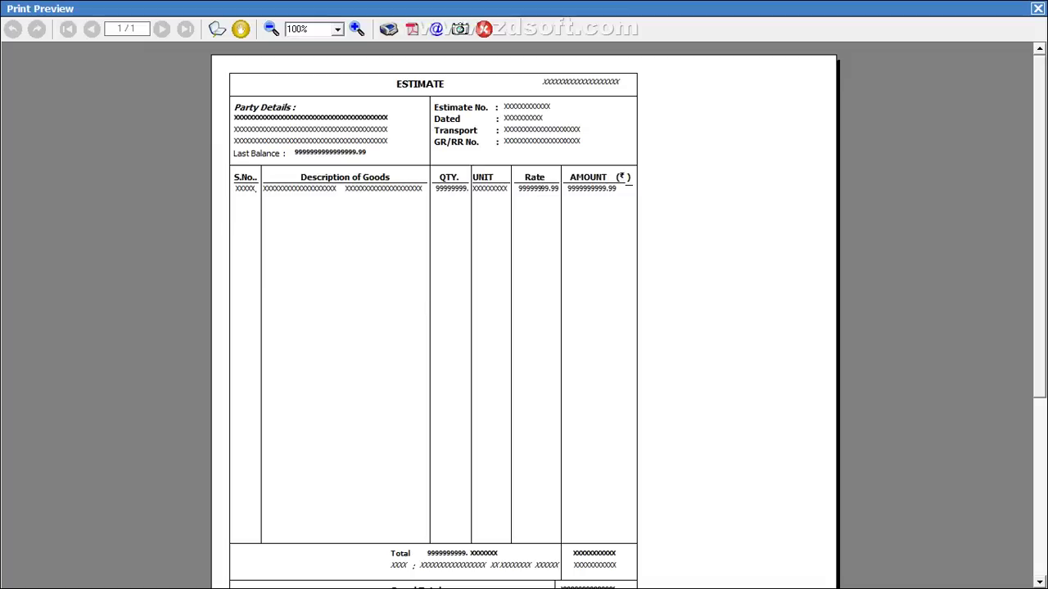
{"action": "left_click", "coordinate": [1037, 8]}
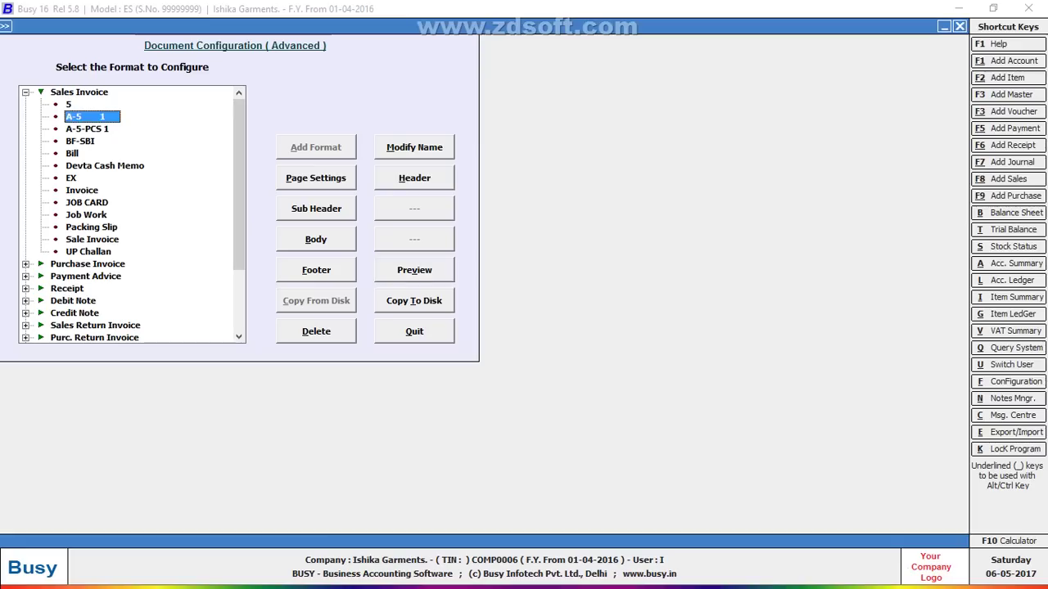
{"action": "key", "text": "alt+v"}
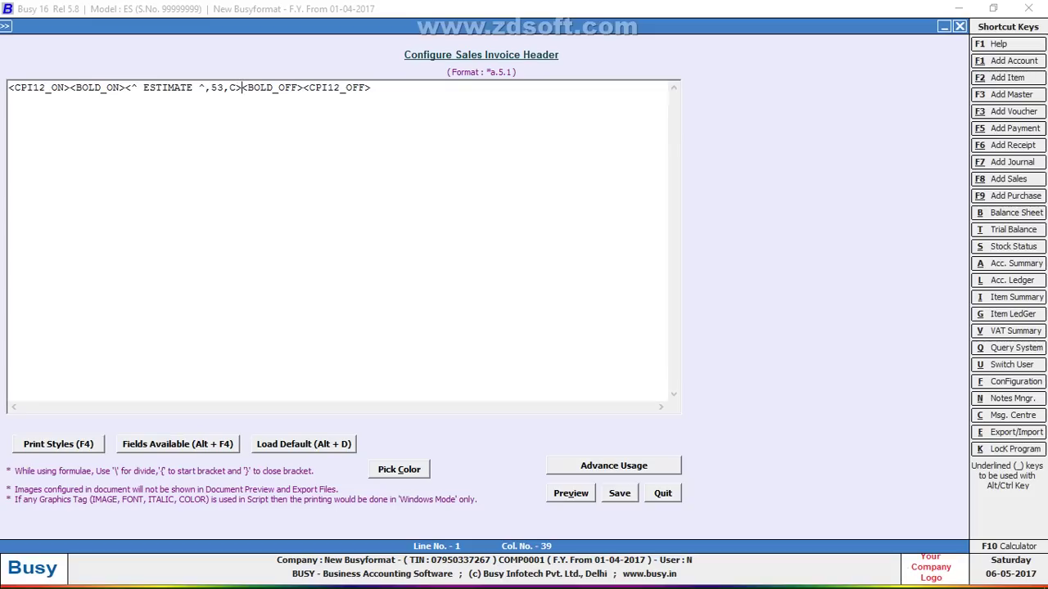
{"action": "key", "text": "alt+v"}
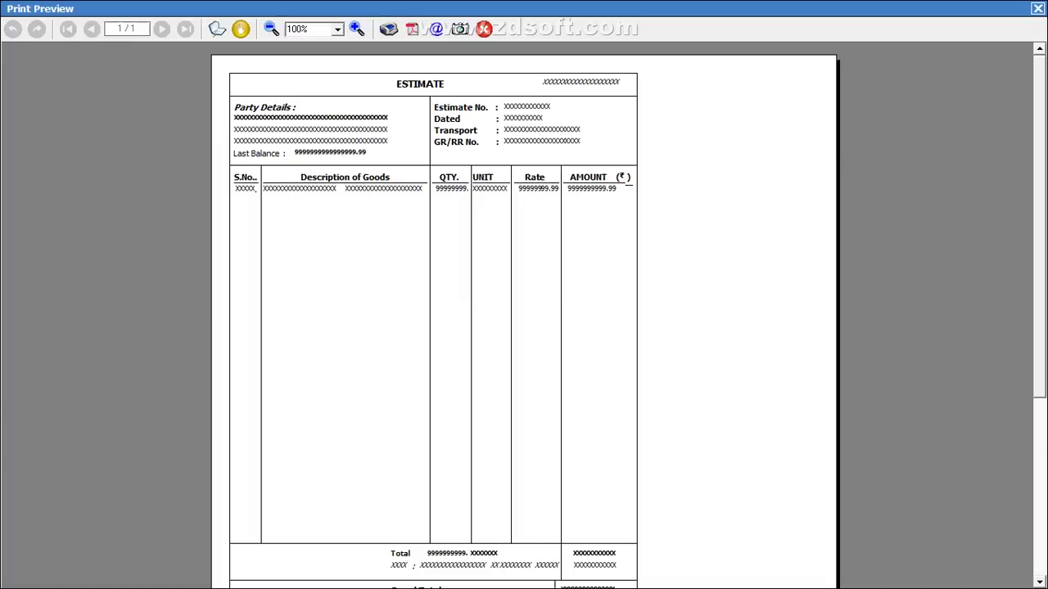
{"action": "key", "text": "Escape"}
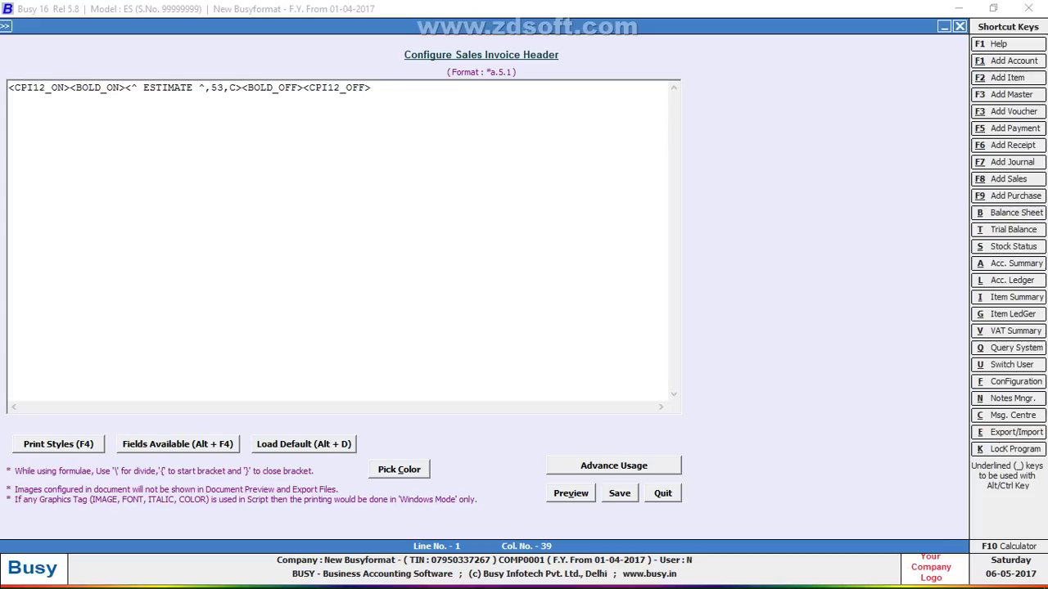
Step: Insert a BLANK_SPACE field with a width of 10 between the ESTIMATE field and the BOLD_OFF tag
{"action": "key", "text": "alt+F4"}
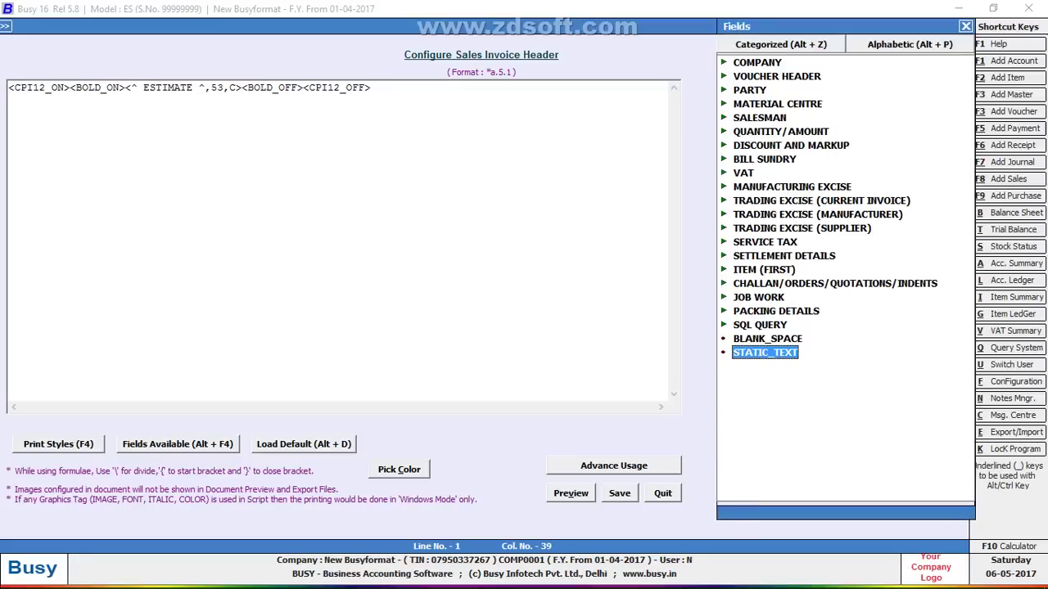
{"action": "key", "text": "Up"}
{"action": "key", "text": "Return"}
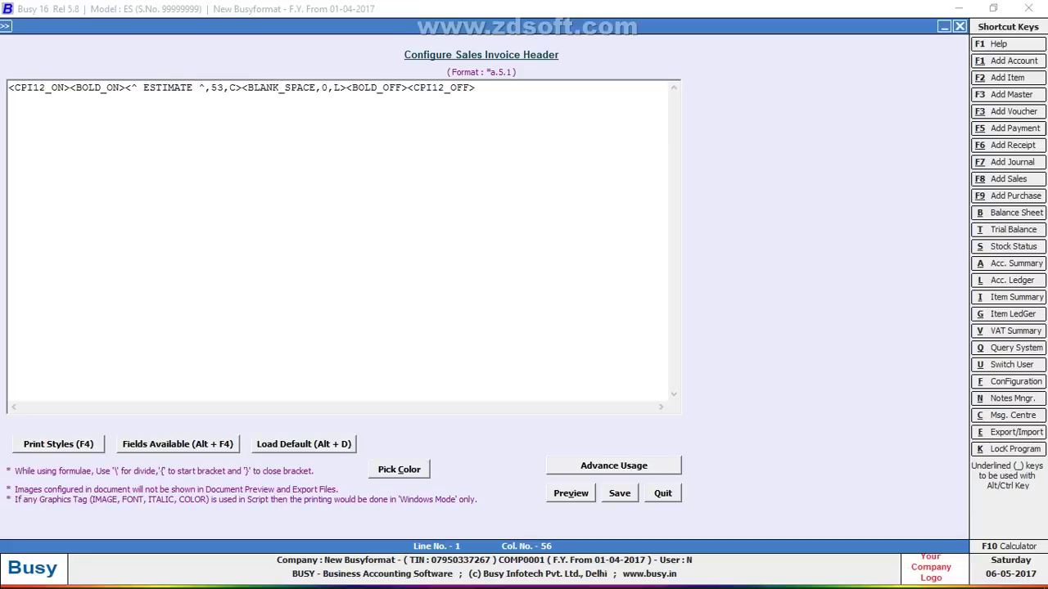
{"action": "left_click", "coordinate": [322, 88]}
{"action": "type", "text": "1"}
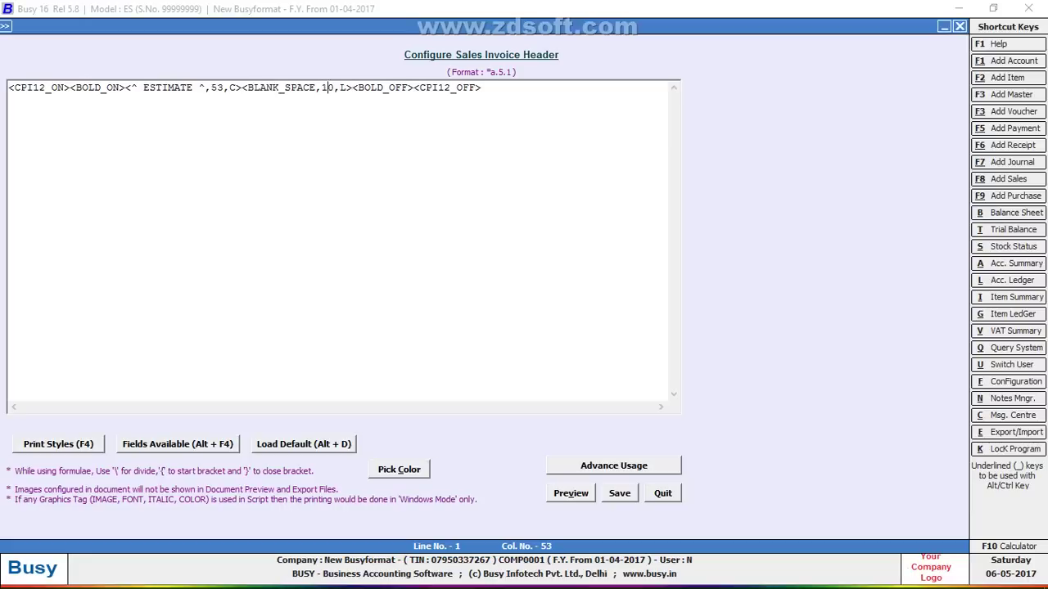
Step: Check the reference preview's title line and append CONDENSE_ON and ITALIC_ON tags to the end of the header line
{"action": "key", "text": "alt+Tab"}
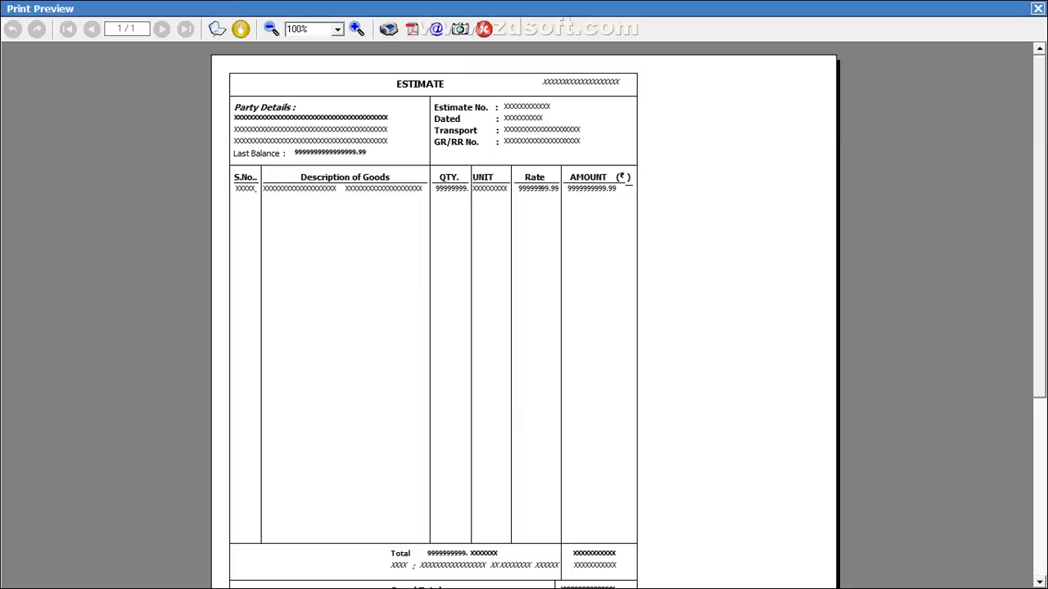
{"action": "key", "text": "Escape"}
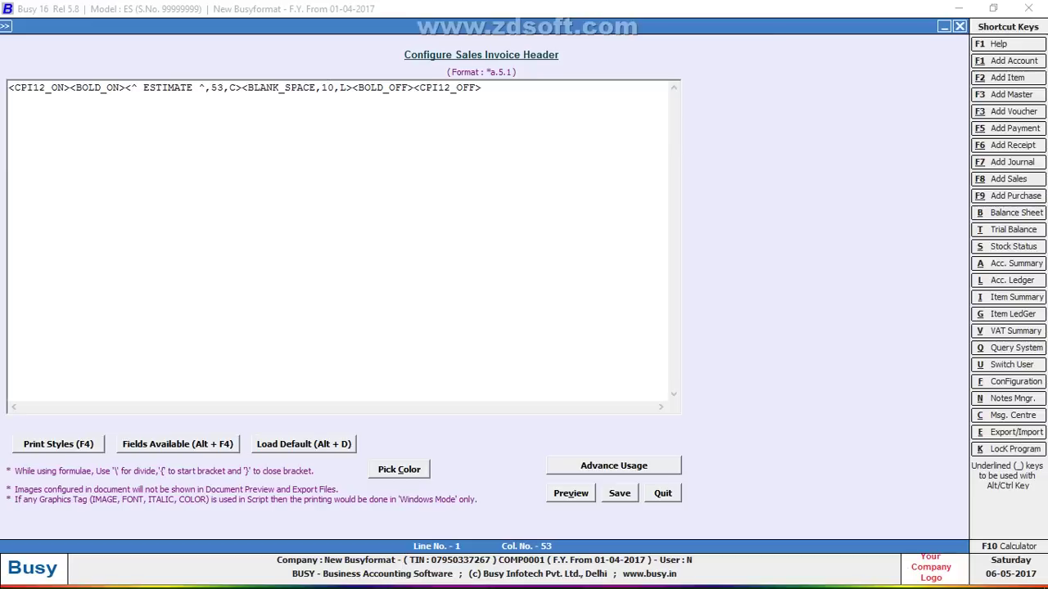
{"action": "key", "text": "End"}
{"action": "key", "text": "F4"}
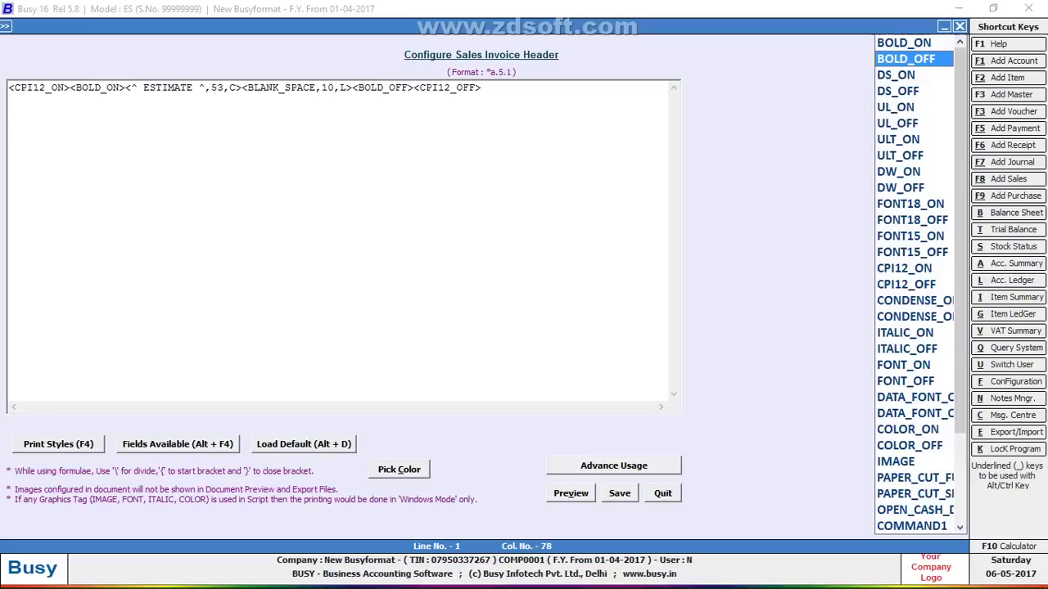
{"action": "key", "text": "c"}
{"action": "key", "text": "Down"}
{"action": "key", "text": "Down"}
{"action": "key", "text": "Return"}
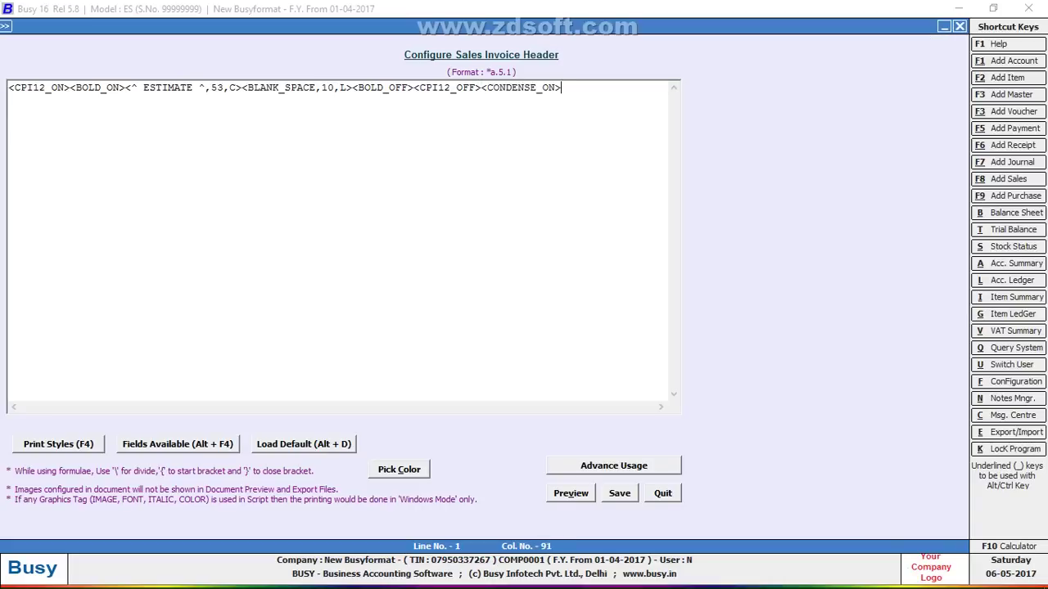
{"action": "key", "text": "F4"}
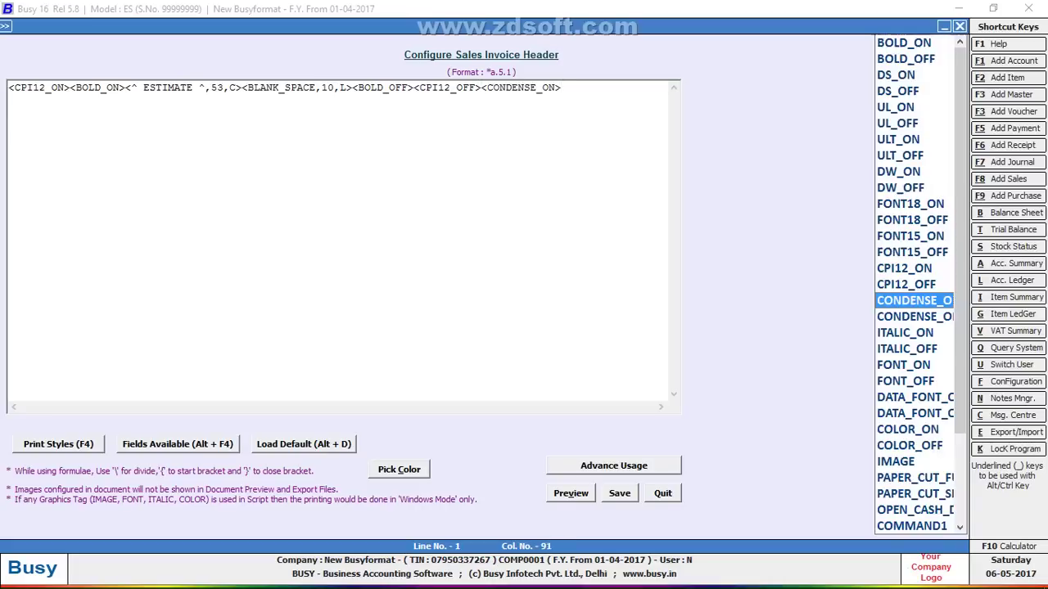
{"action": "key", "text": "i"}
{"action": "key", "text": "Return"}
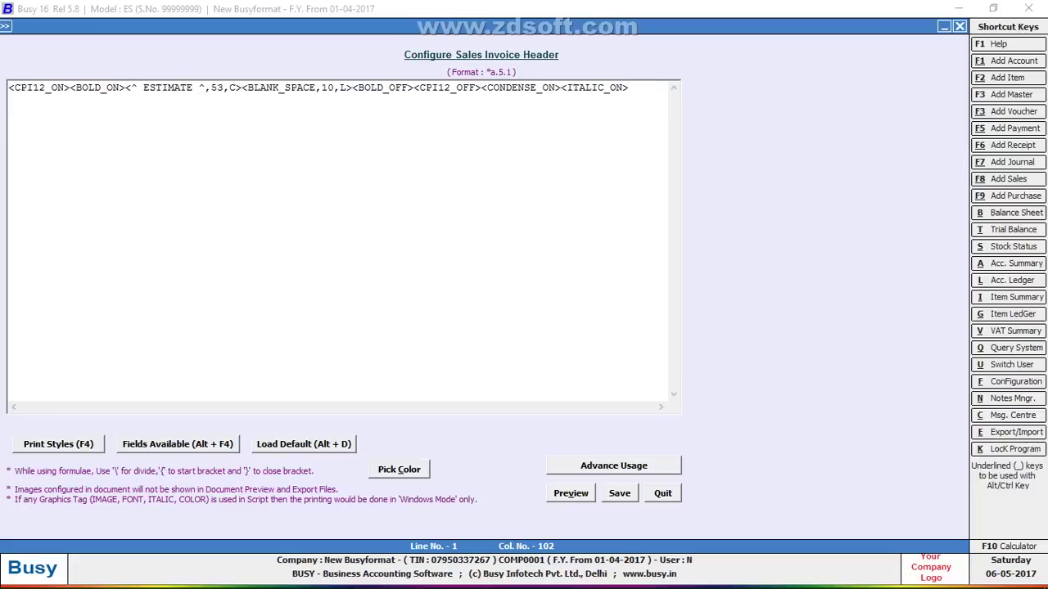
Step: Insert the INVOICE_COPY_TYPE field from the VOUCHER HEADER category after the ITALIC_ON tag
{"action": "key", "text": "alt+F4"}
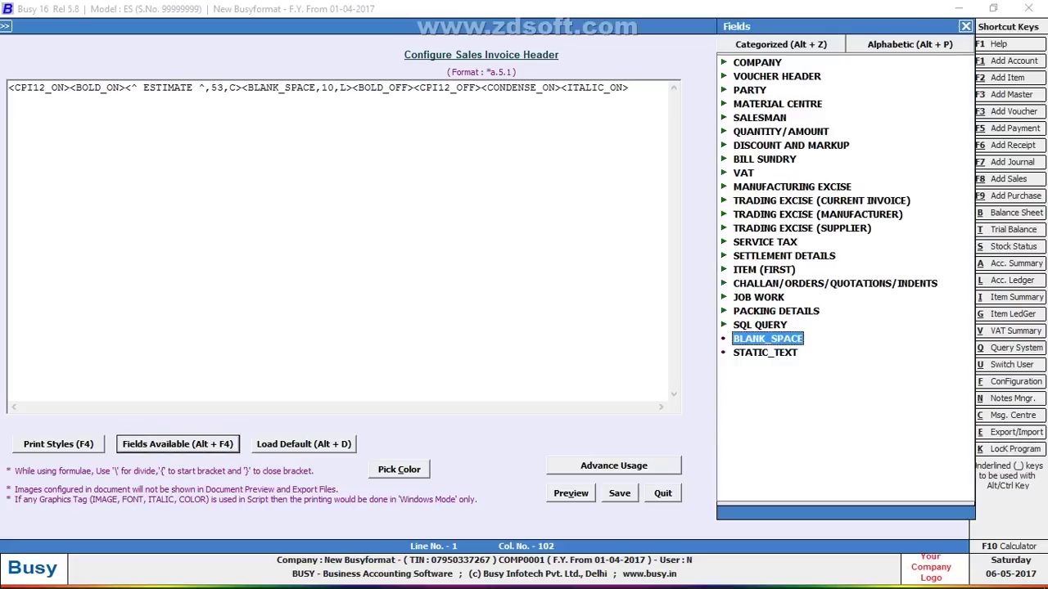
{"action": "key", "text": "Down"}
{"action": "key", "text": "Down"}
{"action": "key", "text": "Down"}
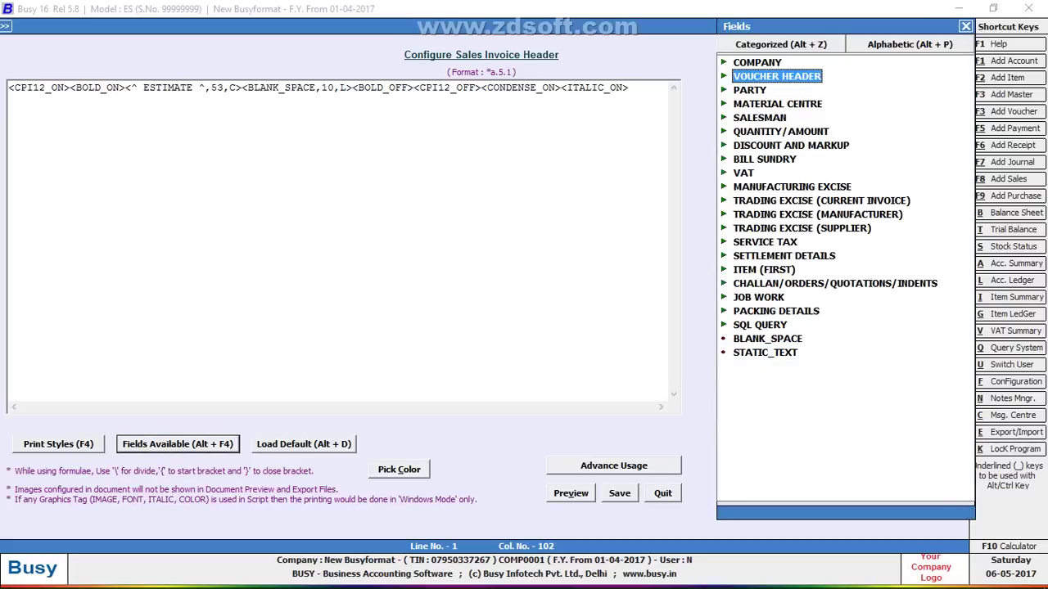
{"action": "key", "text": "Return"}
{"action": "key", "text": "Down"}
{"action": "key", "text": "Down"}
{"action": "key", "text": "Down"}
{"action": "key", "text": "Down"}
{"action": "key", "text": "Down"}
{"action": "key", "text": "Down"}
{"action": "key", "text": "Down"}
{"action": "key", "text": "Down"}
{"action": "key", "text": "Down"}
{"action": "key", "text": "Down"}
{"action": "key", "text": "Down"}
{"action": "key", "text": "Down"}
{"action": "key", "text": "Down"}
{"action": "key", "text": "Down"}
{"action": "key", "text": "Down"}
{"action": "key", "text": "Down"}
{"action": "key", "text": "Down"}
{"action": "key", "text": "Down"}
{"action": "key", "text": "Down"}
{"action": "key", "text": "Down"}
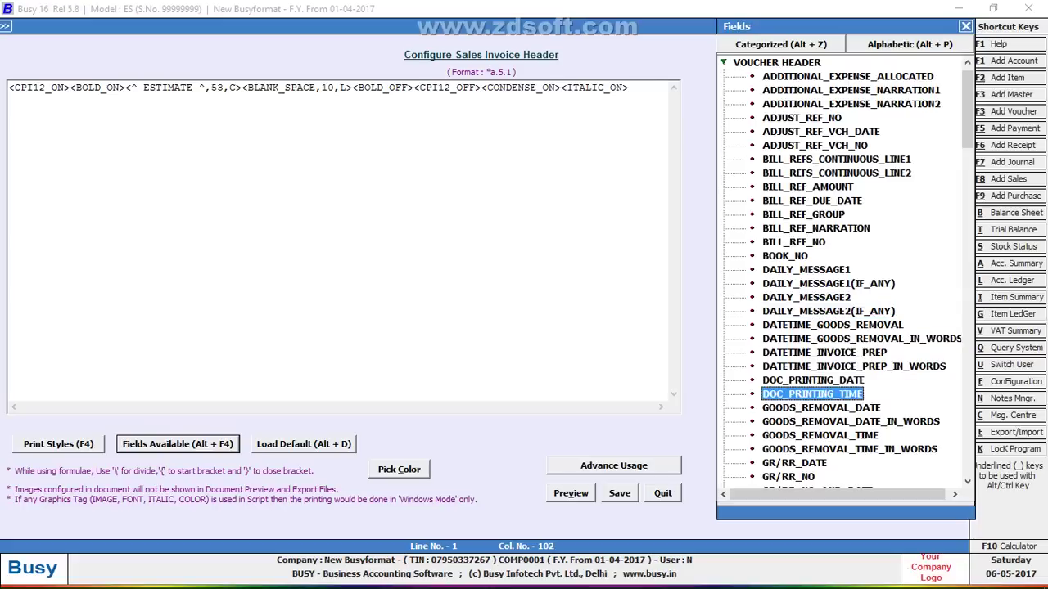
{"action": "key", "text": "Down"}
{"action": "key", "text": "Down"}
{"action": "key", "text": "Down"}
{"action": "key", "text": "Down"}
{"action": "key", "text": "Down"}
{"action": "key", "text": "Down"}
{"action": "key", "text": "Down"}
{"action": "key", "text": "Down"}
{"action": "key", "text": "Down"}
{"action": "key", "text": "Down"}
{"action": "key", "text": "Down"}
{"action": "key", "text": "Down"}
{"action": "key", "text": "Down"}
{"action": "key", "text": "Down"}
{"action": "key", "text": "Down"}
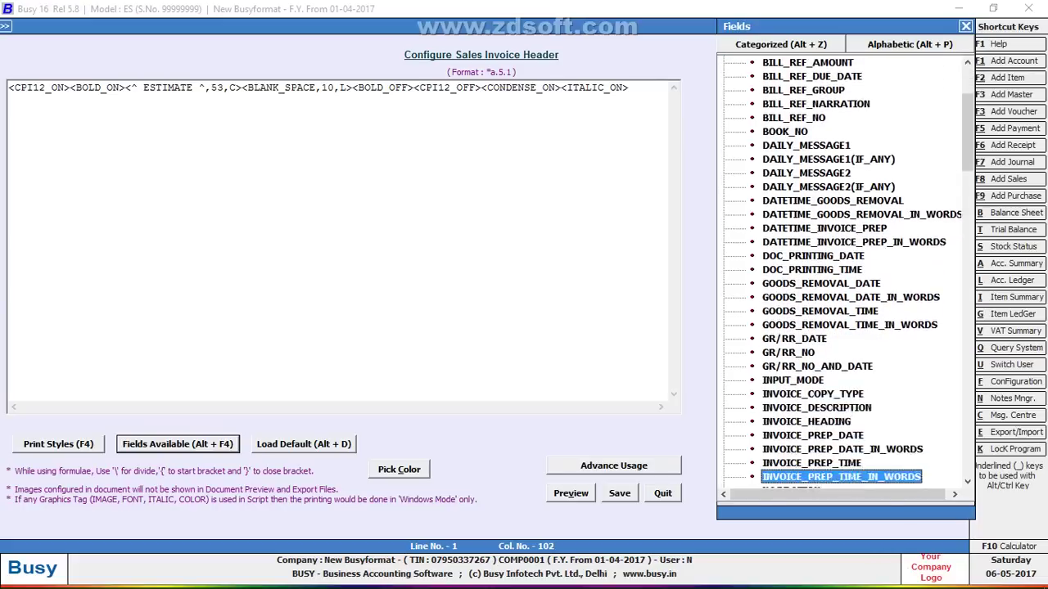
{"action": "key", "text": "Down"}
{"action": "key", "text": "Down"}
{"action": "key", "text": "Up"}
{"action": "key", "text": "Up"}
{"action": "key", "text": "Up"}
{"action": "key", "text": "Up"}
{"action": "key", "text": "Up"}
{"action": "key", "text": "Up"}
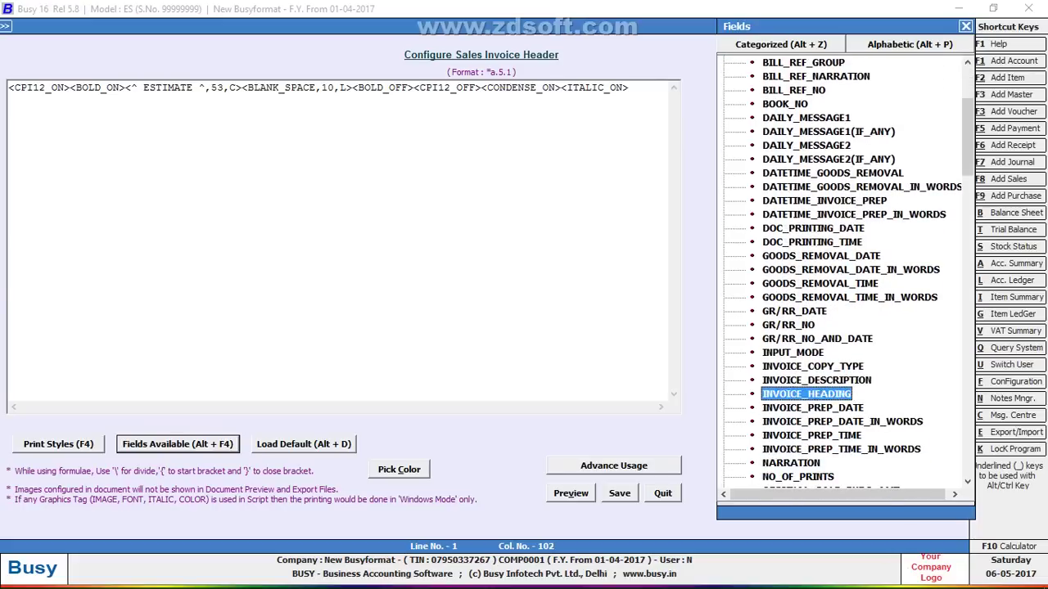
{"action": "key", "text": "Up"}
{"action": "key", "text": "Up"}
{"action": "key", "text": "Return"}
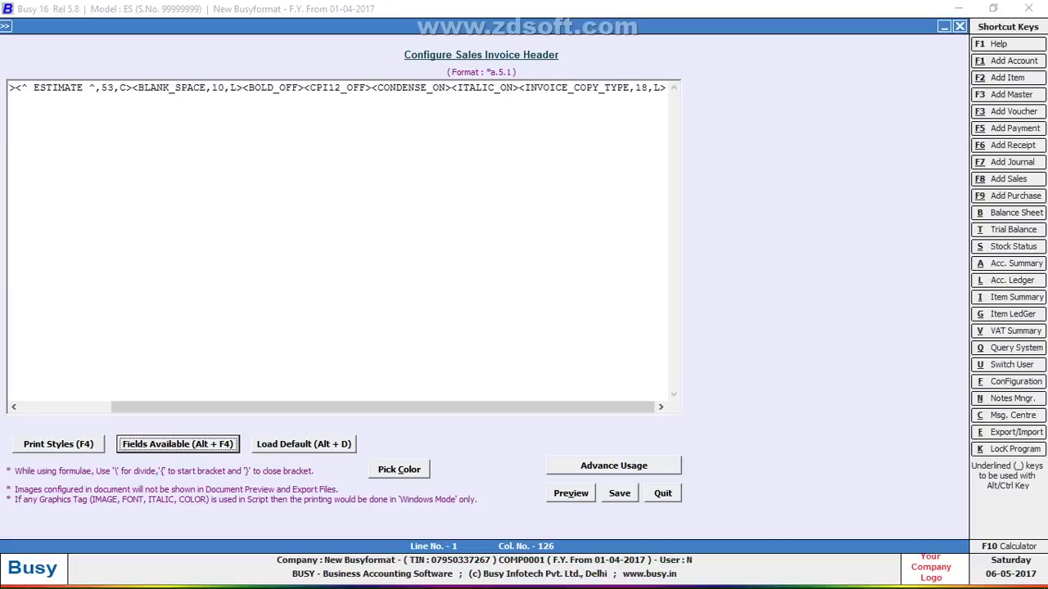
Step: Append an ITALIC_OFF tag after the INVOICE_COPY_TYPE field
{"action": "key", "text": "Left"}
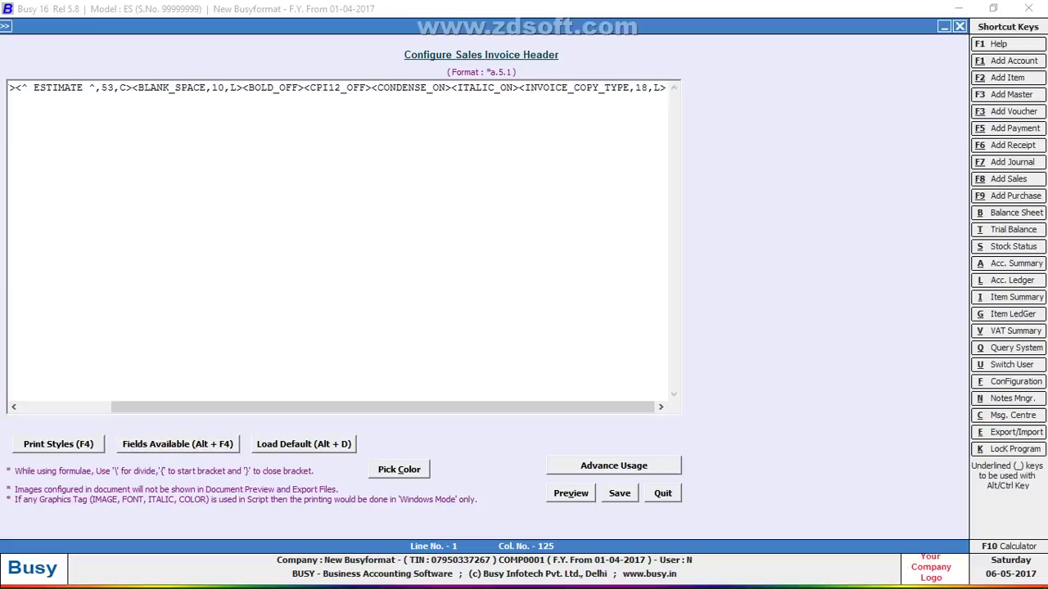
{"action": "key", "text": "Right"}
{"action": "key", "text": "F4"}
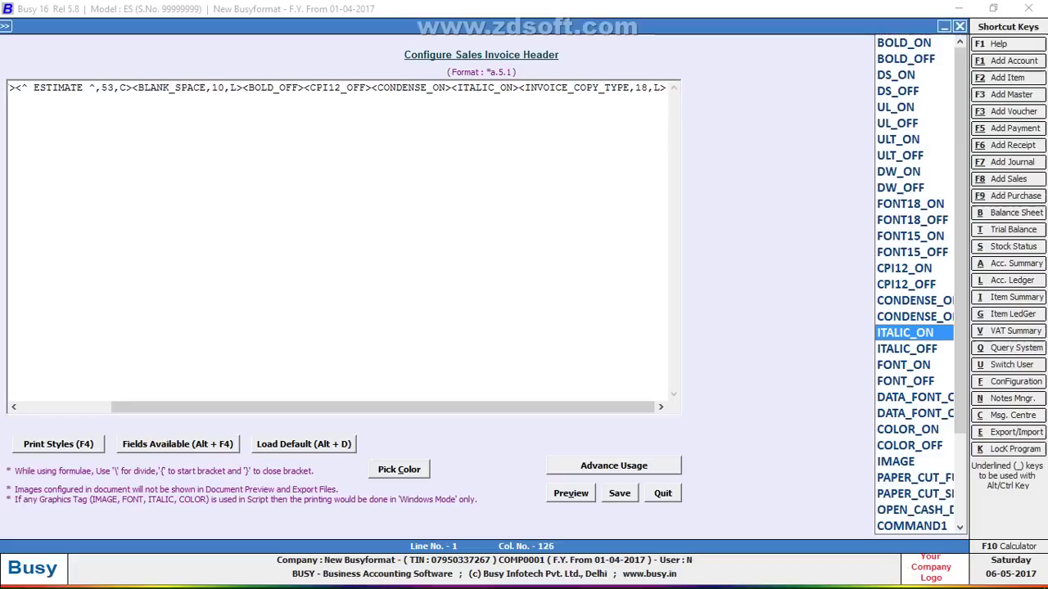
{"action": "key", "text": "Down"}
{"action": "key", "text": "Return"}
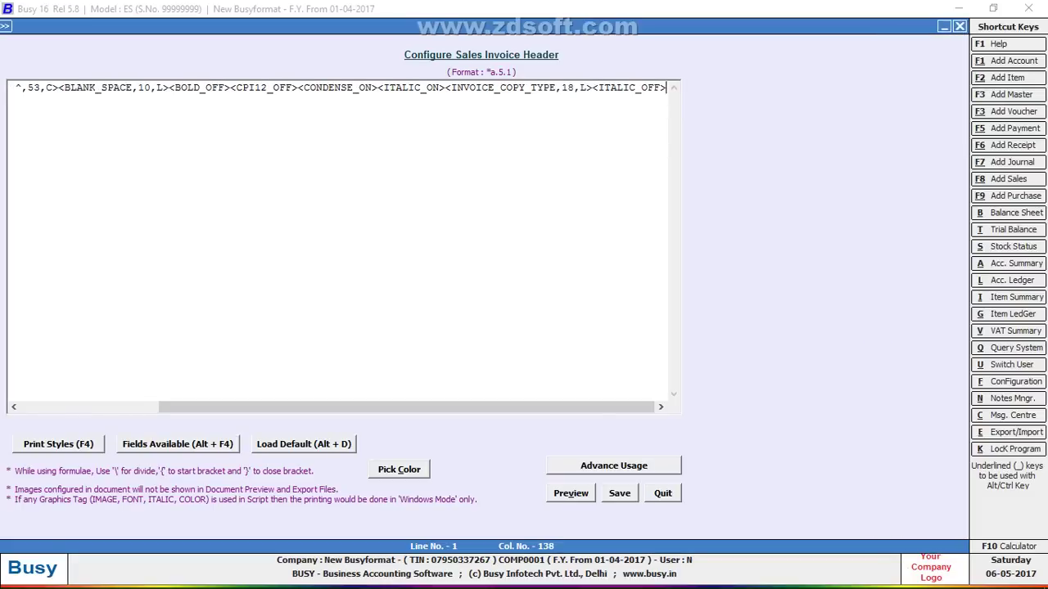
Step: Append a CONDENSE_OFF tag after the ITALIC_OFF tag to end the condensed style
{"action": "key", "text": "F4"}
{"action": "key", "text": "Down"}
{"action": "key", "text": "Down"}
{"action": "key", "text": "Down"}
{"action": "key", "text": "Down"}
{"action": "key", "text": "Down"}
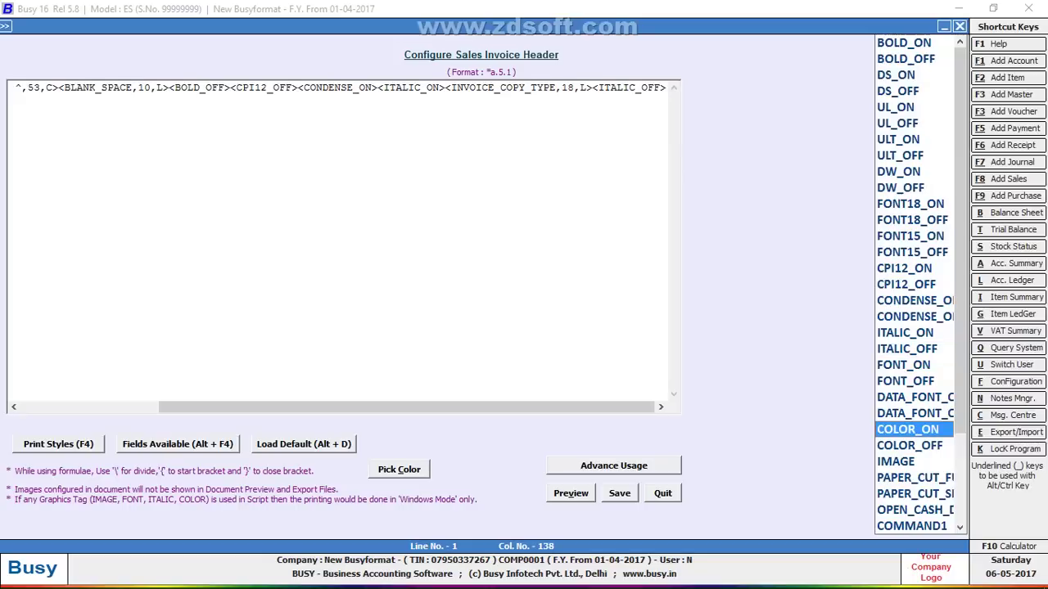
{"action": "key", "text": "Down"}
{"action": "key", "text": "Down"}
{"action": "key", "text": "Down"}
{"action": "key", "text": "Down"}
{"action": "key", "text": "Down"}
{"action": "key", "text": "Down"}
{"action": "key", "text": "Down"}
{"action": "left_click", "coordinate": [905, 252]}
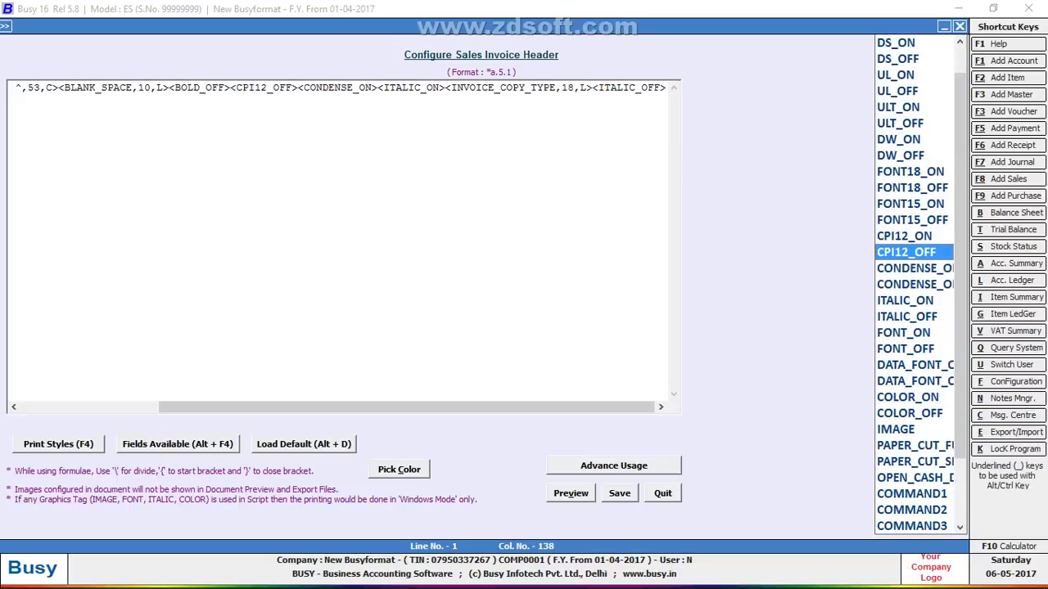
{"action": "key", "text": "Down"}
{"action": "key", "text": "Down"}
{"action": "key", "text": "Return"}
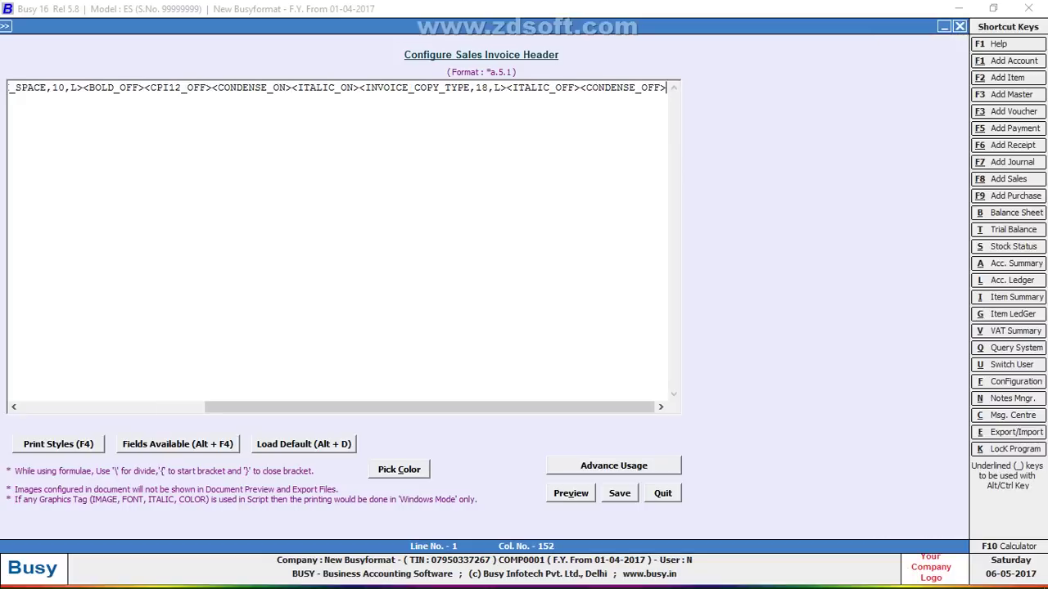
Step: Preview the header to check the title and invoice copy type placement, and return to the script
{"action": "key", "text": "alt+v"}
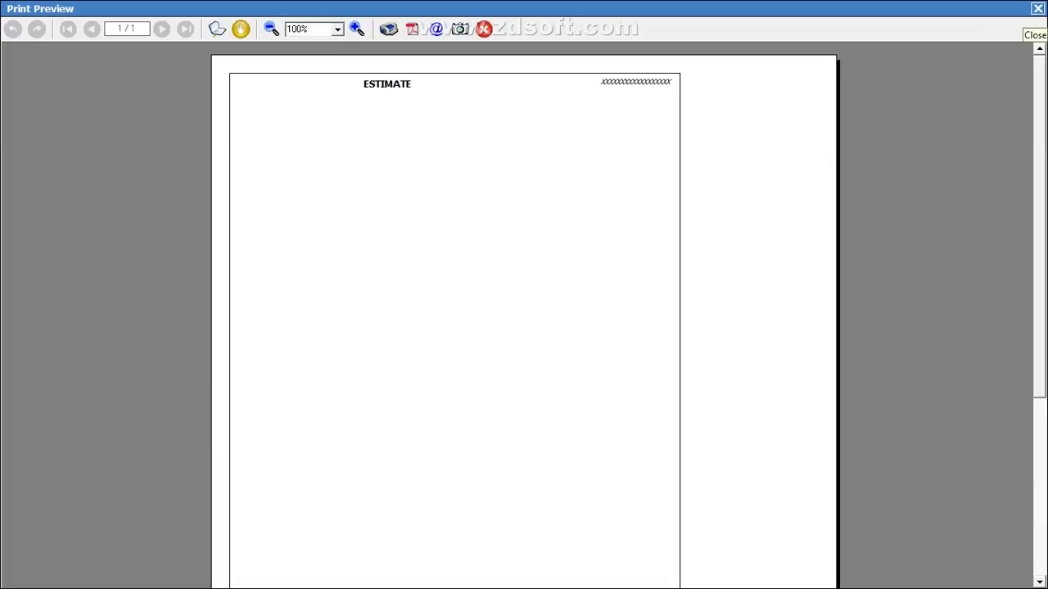
{"action": "left_click", "coordinate": [1038, 8]}
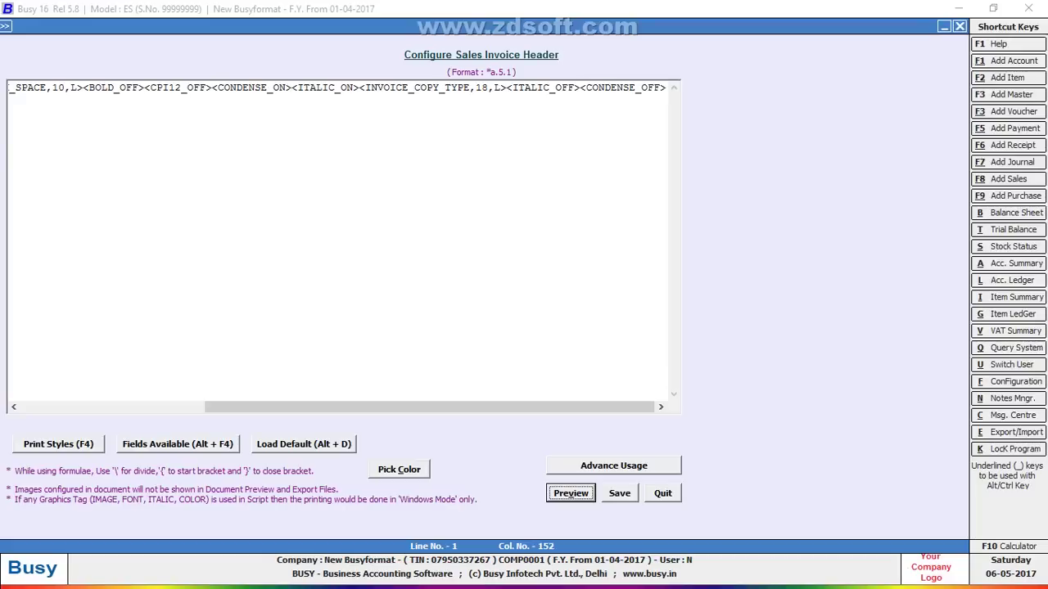
{"action": "scroll", "coordinate": [337, 245], "scroll_direction": "left", "scroll_amount": 5}
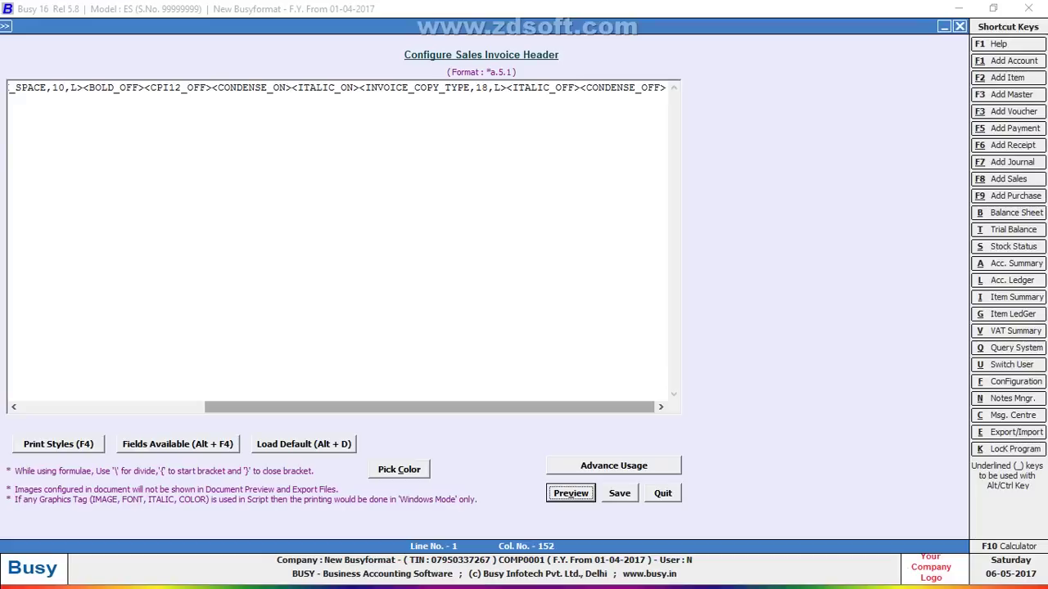
Step: Set the BLANK_SPACE width after the ESTIMATE title to 05 and save the header configuration
{"action": "scroll", "coordinate": [338, 245], "scroll_direction": "right", "scroll_amount": 3}
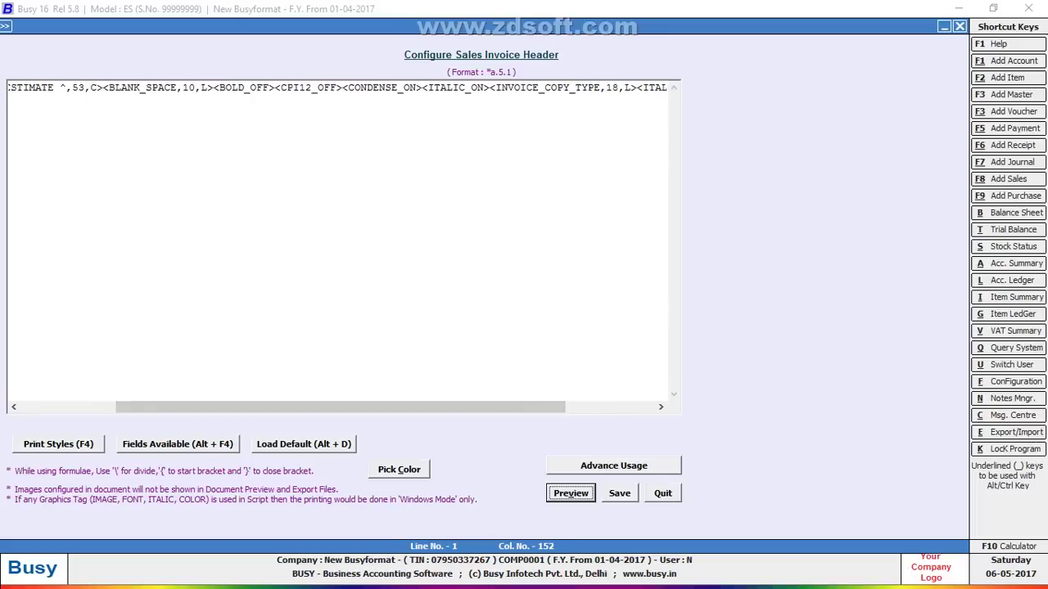
{"action": "left_click", "coordinate": [182, 88]}
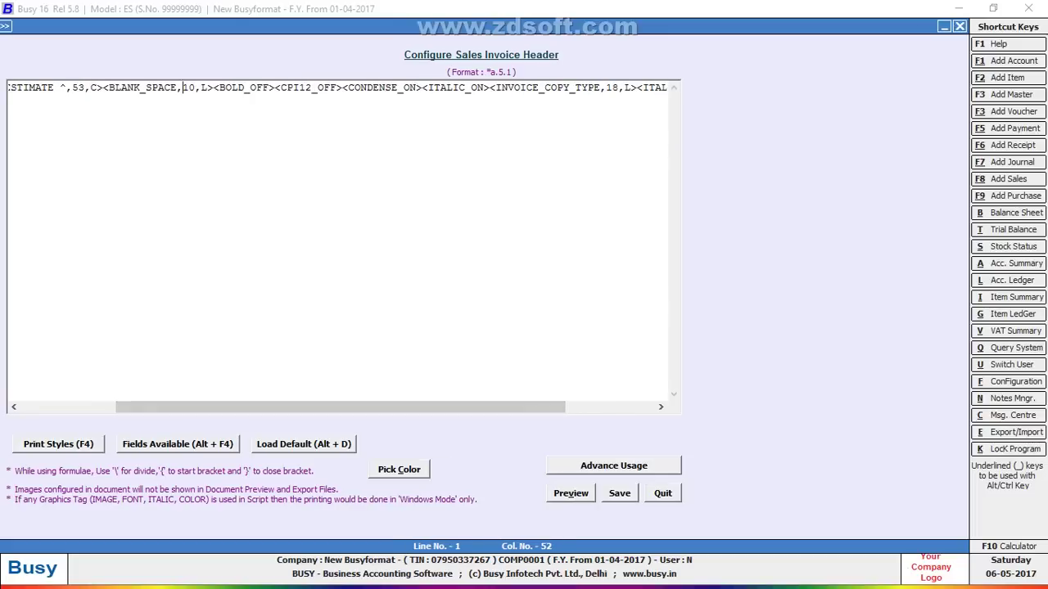
{"action": "scroll", "coordinate": [338, 246], "scroll_direction": "left", "scroll_amount": 3}
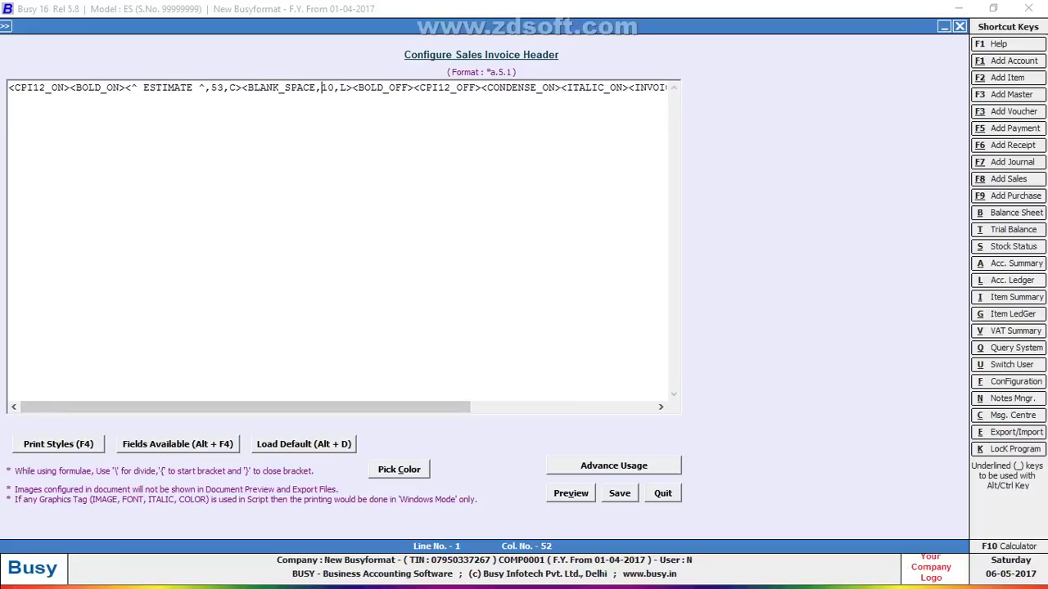
{"action": "key", "text": "ctrl+a"}
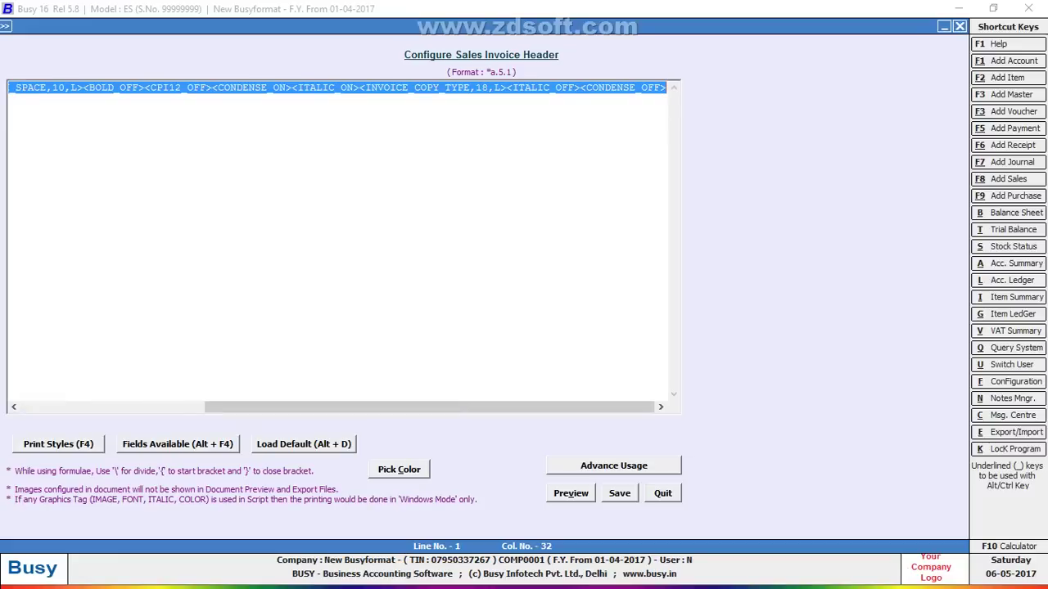
{"action": "left_click", "coordinate": [66, 88]}
{"action": "key", "text": "BackSpace"}
{"action": "key", "text": "BackSpace"}
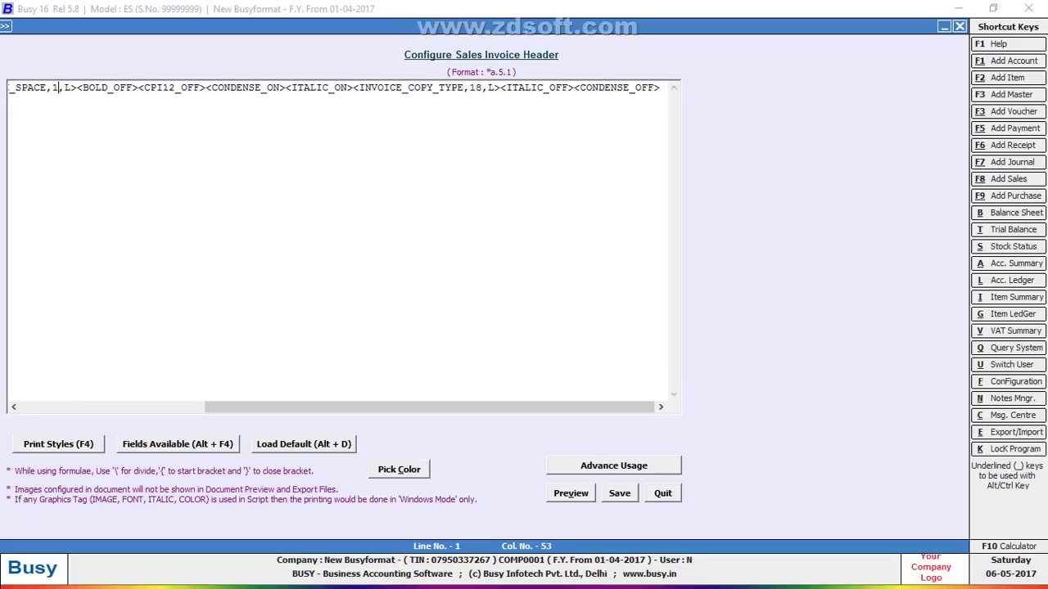
{"action": "type", "text": "05"}
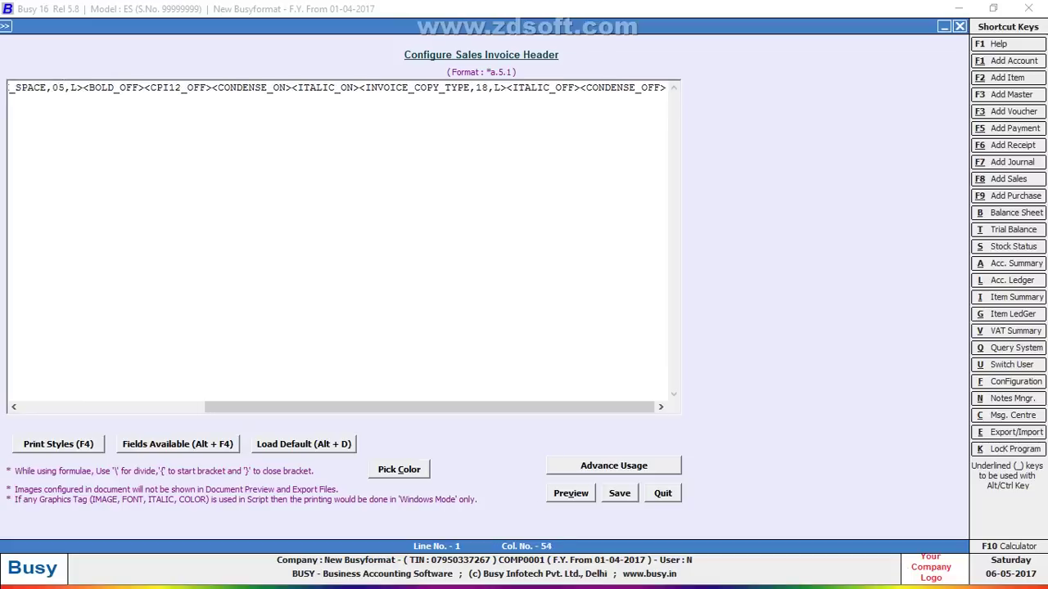
{"action": "key", "text": "Escape"}
{"action": "key", "text": "Return"}
Step: Preview the a.5.1 format to check the placement of the title and the invoice copy type
{"action": "key", "text": "alt+v"}
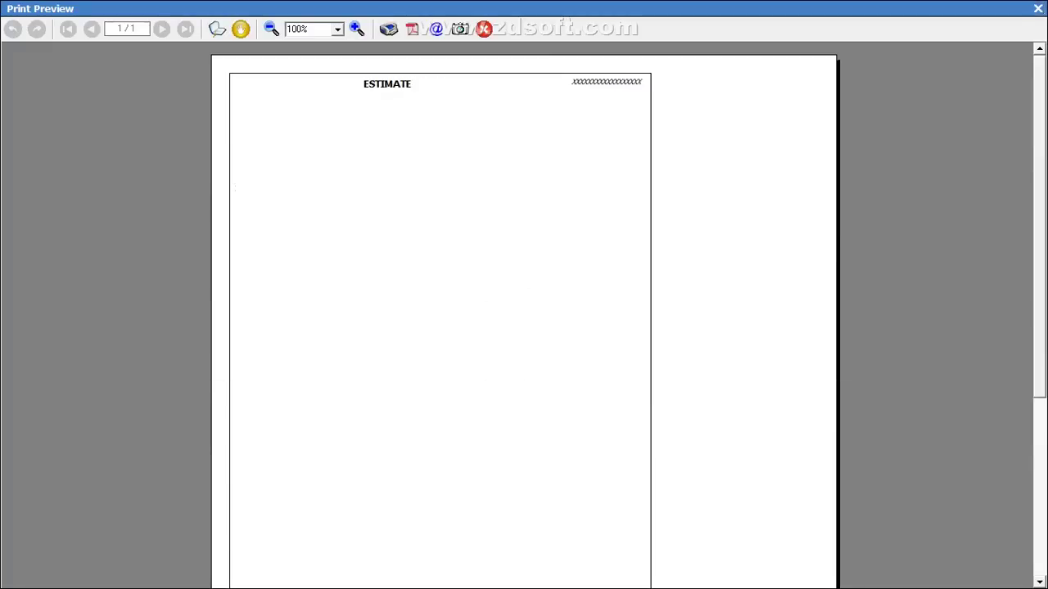
{"action": "left_click", "coordinate": [1037, 8]}
{"action": "key", "text": "alt+b"}
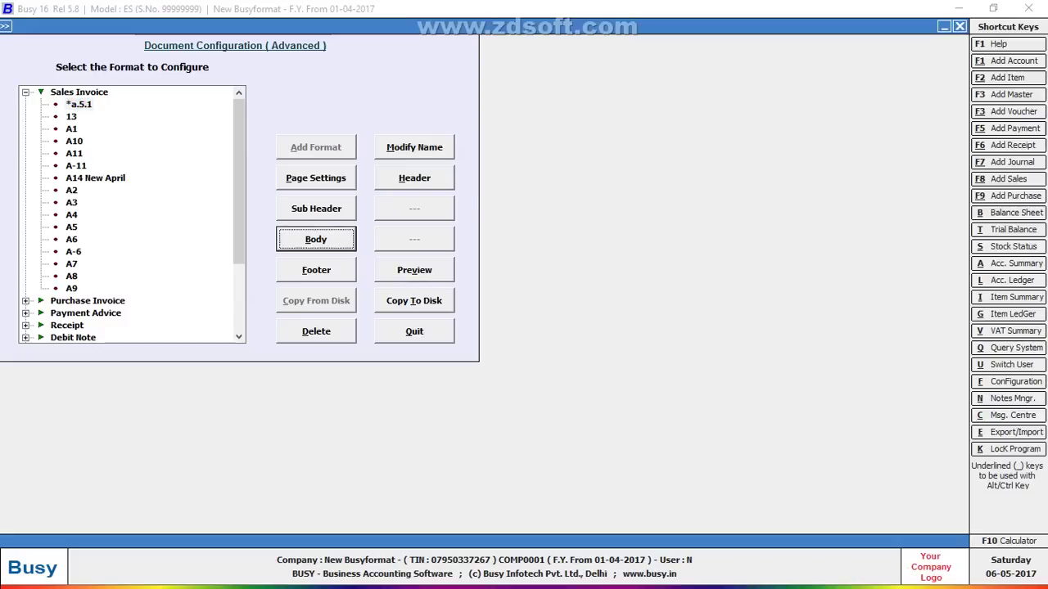
{"action": "key", "text": "Escape"}
{"action": "key", "text": "Return"}
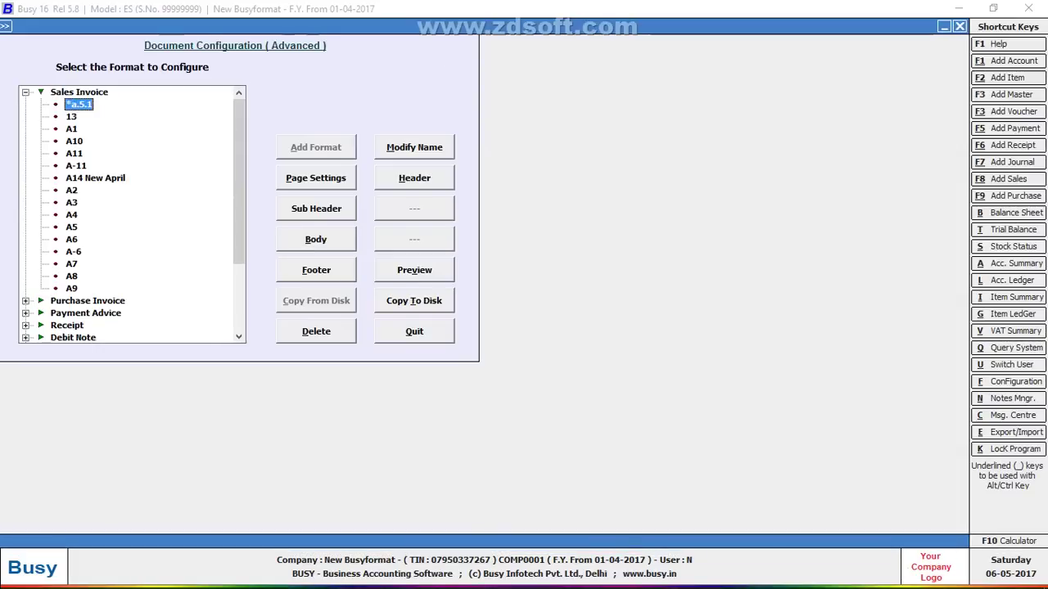
{"action": "key", "text": "alt+v"}
{"action": "key", "text": "Escape"}
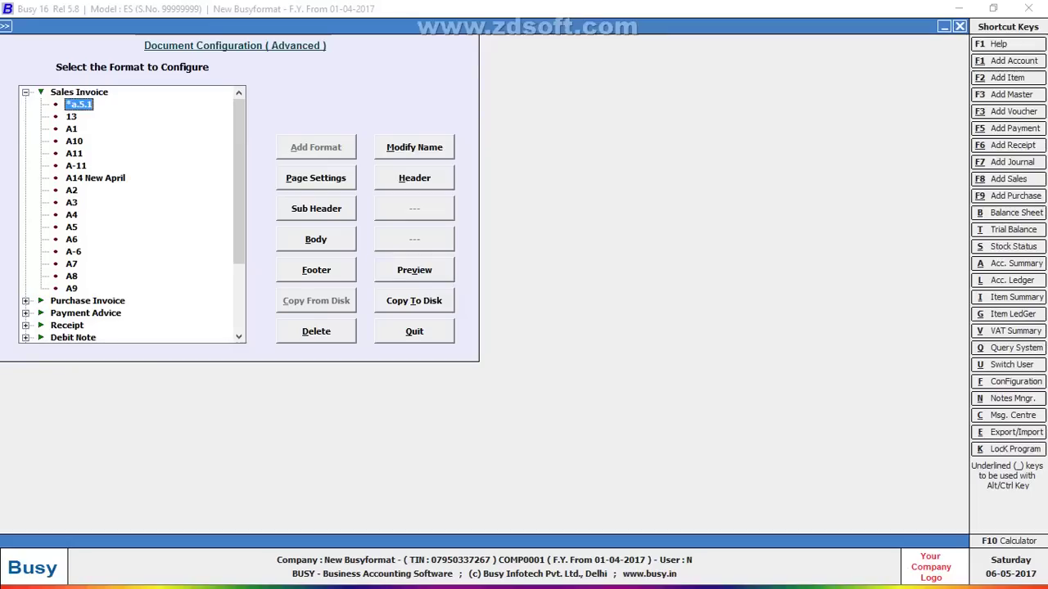
Step: Set the ESTIMATE title's alignment to L in the saved header script and preview the format
{"action": "key", "text": "alt+h"}
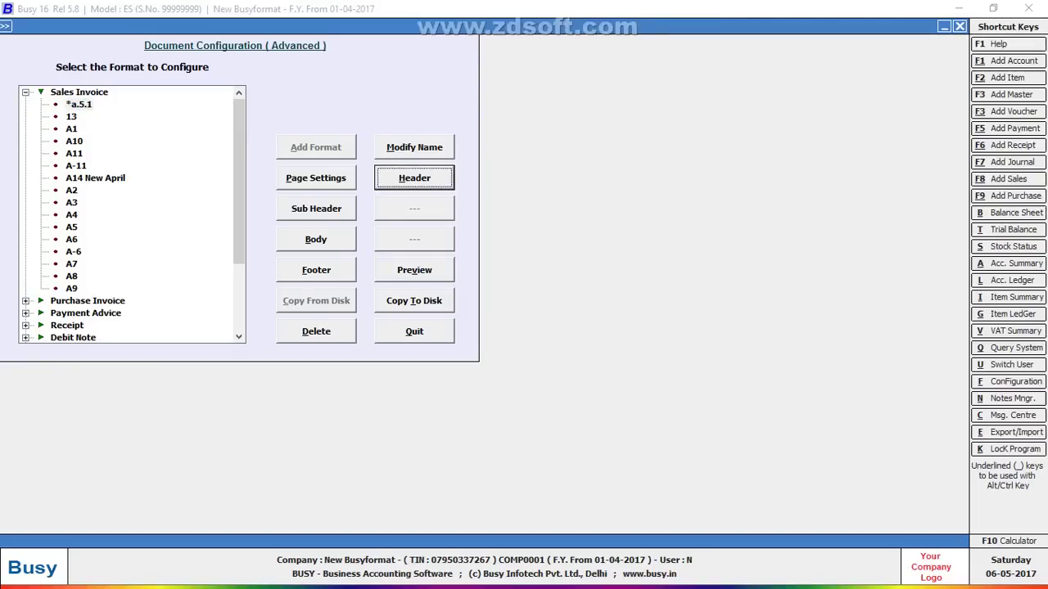
{"action": "key", "text": "Return"}
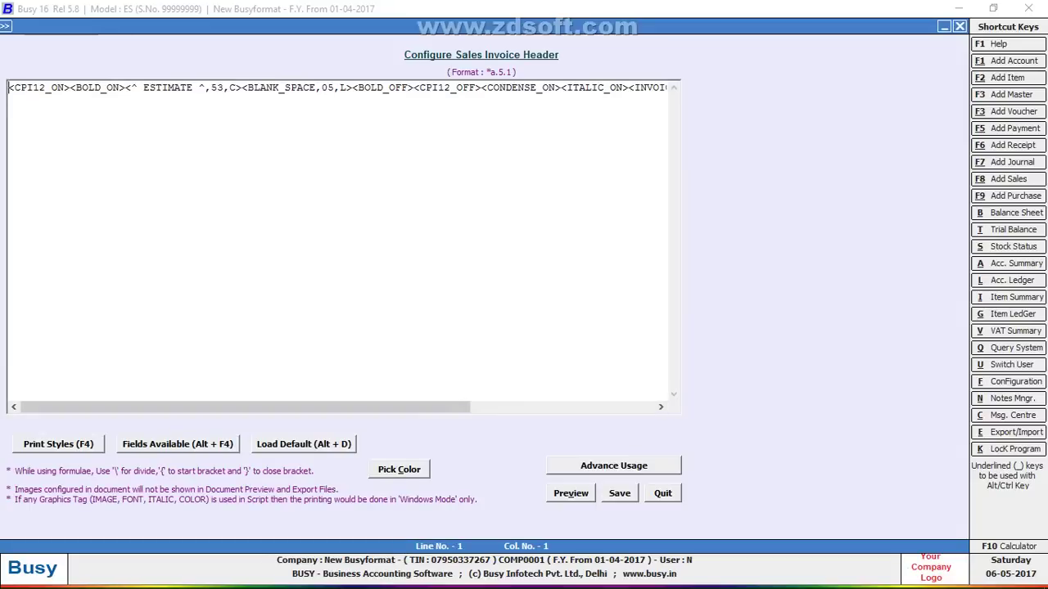
{"action": "left_click", "coordinate": [229, 88]}
{"action": "type", "text": "L"}
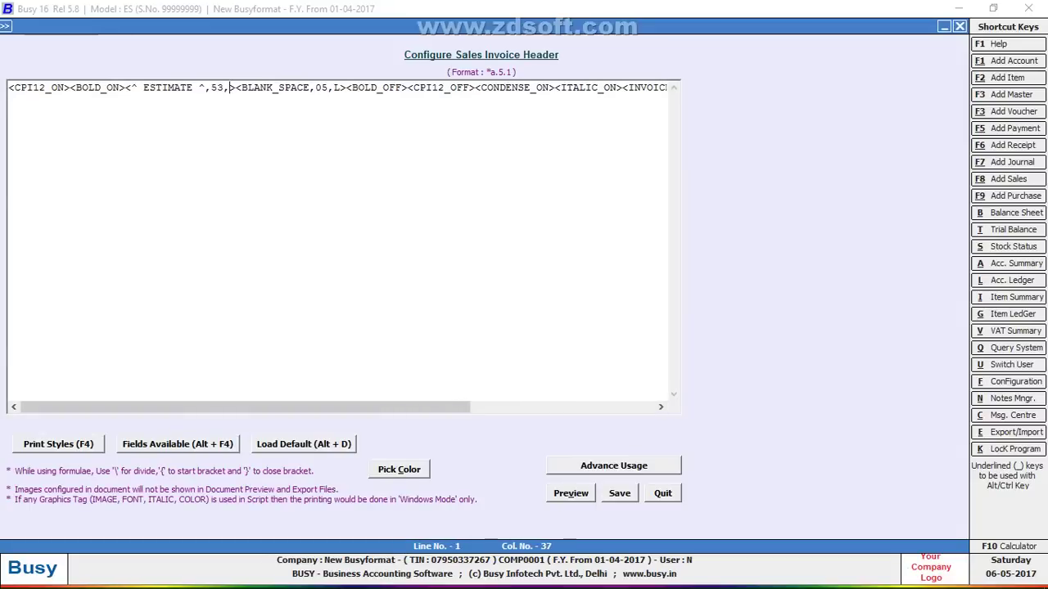
{"action": "key", "text": "Delete"}
{"action": "key", "text": "Escape"}
{"action": "key", "text": "Return"}
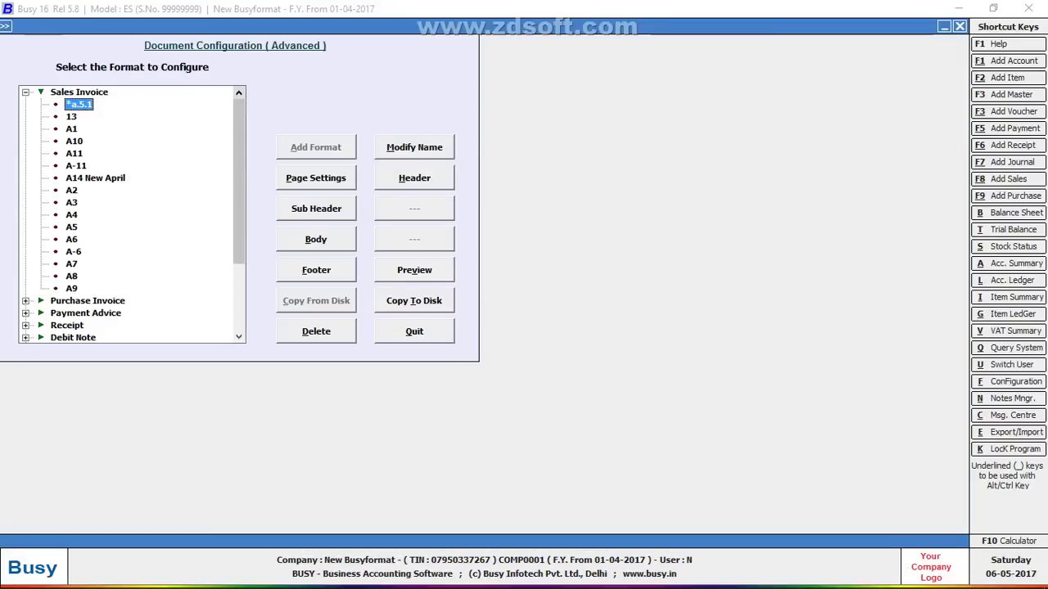
{"action": "key", "text": "alt+v"}
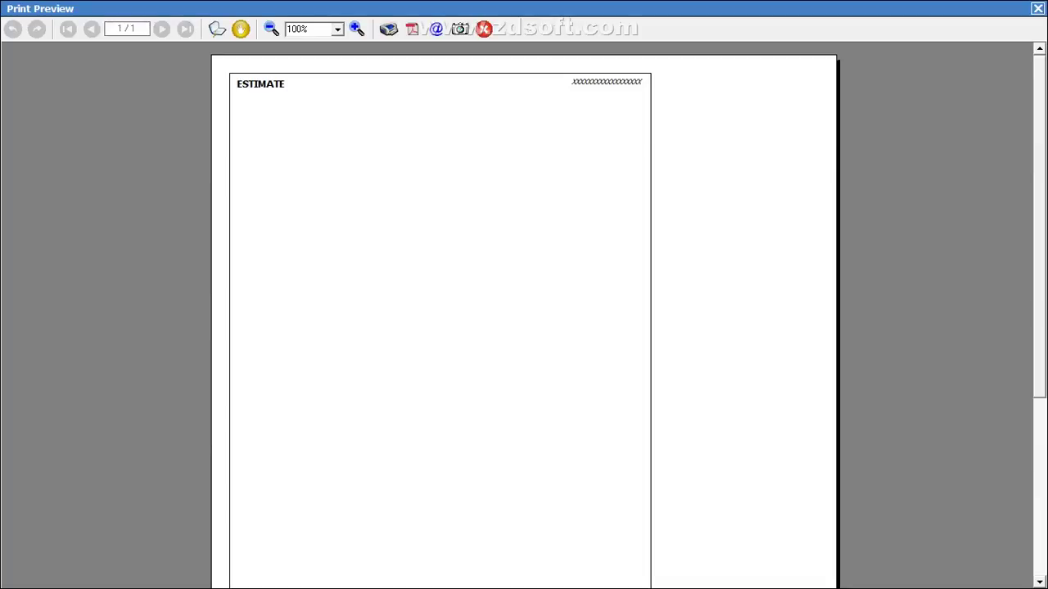
{"action": "key", "text": "Escape"}
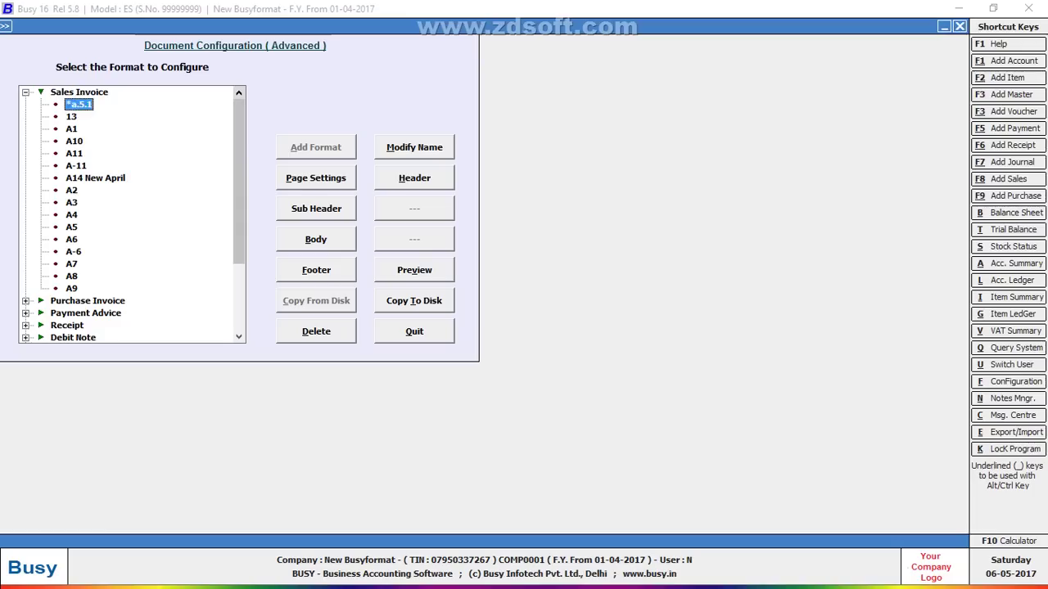
Step: Move the BLANK_SPACE,05,L tag in front of the ESTIMATE title in the header script and preview the format
{"action": "key", "text": "alt+h"}
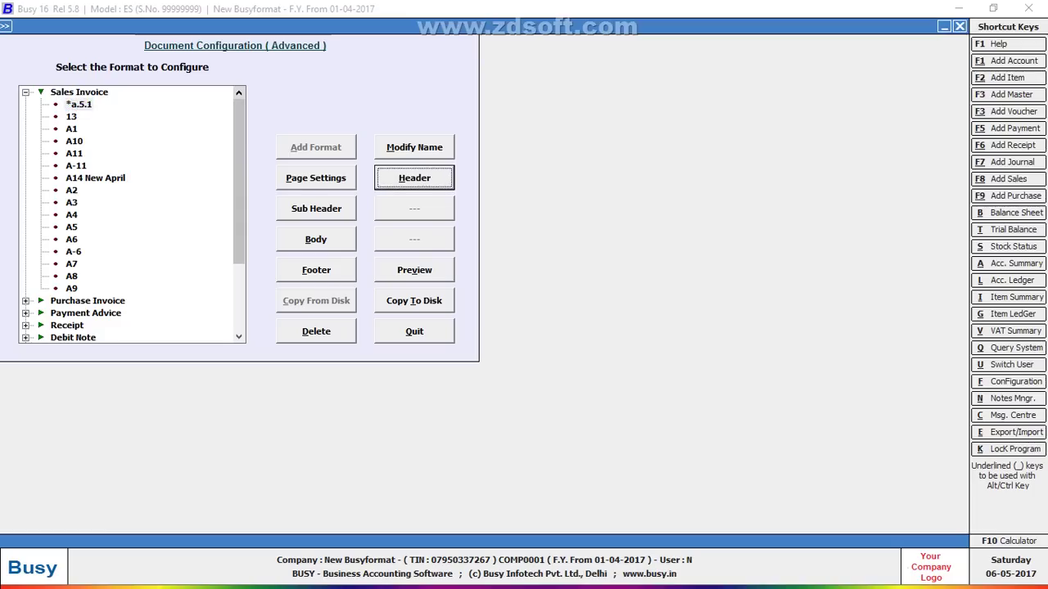
{"action": "key", "text": "Return"}
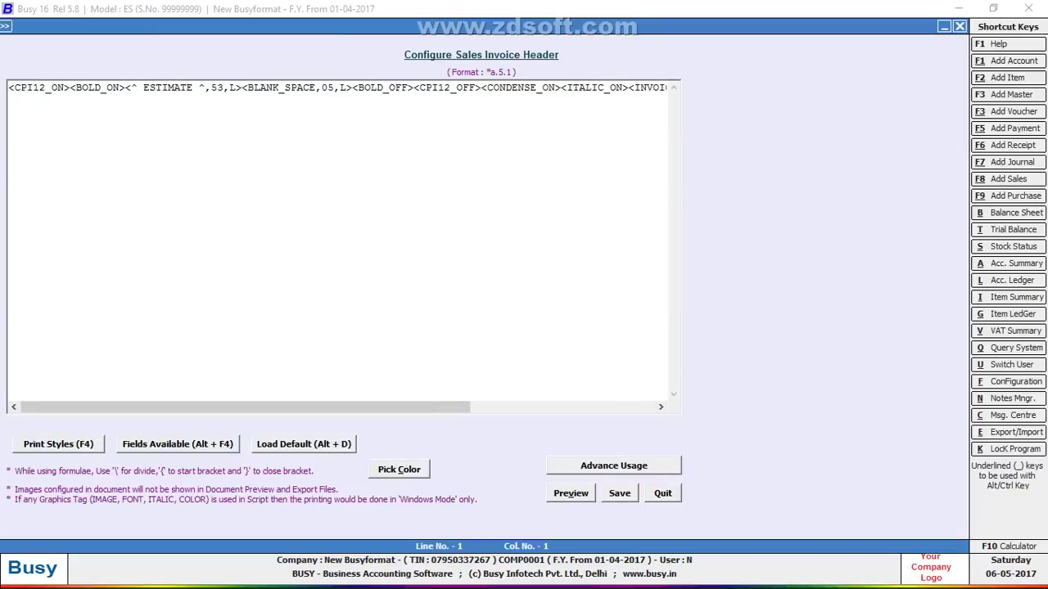
{"action": "left_click", "coordinate": [352, 88]}
{"action": "key", "text": "shift+Left"}
{"action": "key", "text": "shift+Left"}
{"action": "key", "text": "shift+Left"}
{"action": "key", "text": "shift+Left"}
{"action": "key", "text": "shift+Left"}
{"action": "key", "text": "shift+Left"}
{"action": "key", "text": "shift+Left"}
{"action": "key", "text": "shift+Left"}
{"action": "key", "text": "shift+Left"}
{"action": "key", "text": "shift+Left"}
{"action": "key", "text": "shift+Left"}
{"action": "key", "text": "shift+Left"}
{"action": "key", "text": "shift+Left"}
{"action": "key", "text": "shift+Left"}
{"action": "key", "text": "shift+Left"}
{"action": "key", "text": "shift+Left"}
{"action": "key", "text": "shift+Left"}
{"action": "key", "text": "shift+Left"}
{"action": "key", "text": "ctrl+c"}
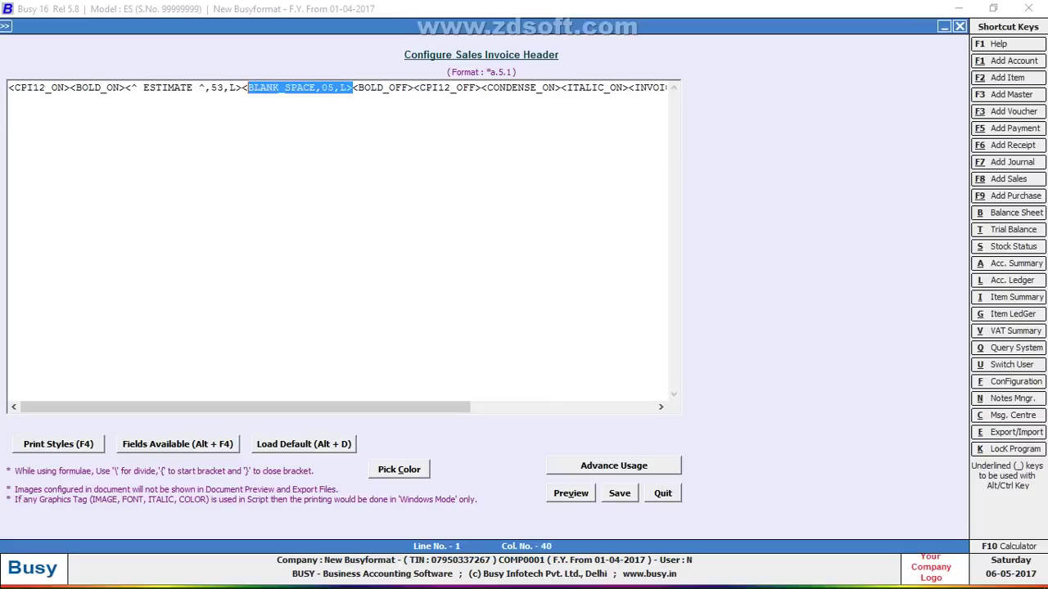
{"action": "key", "text": "Delete"}
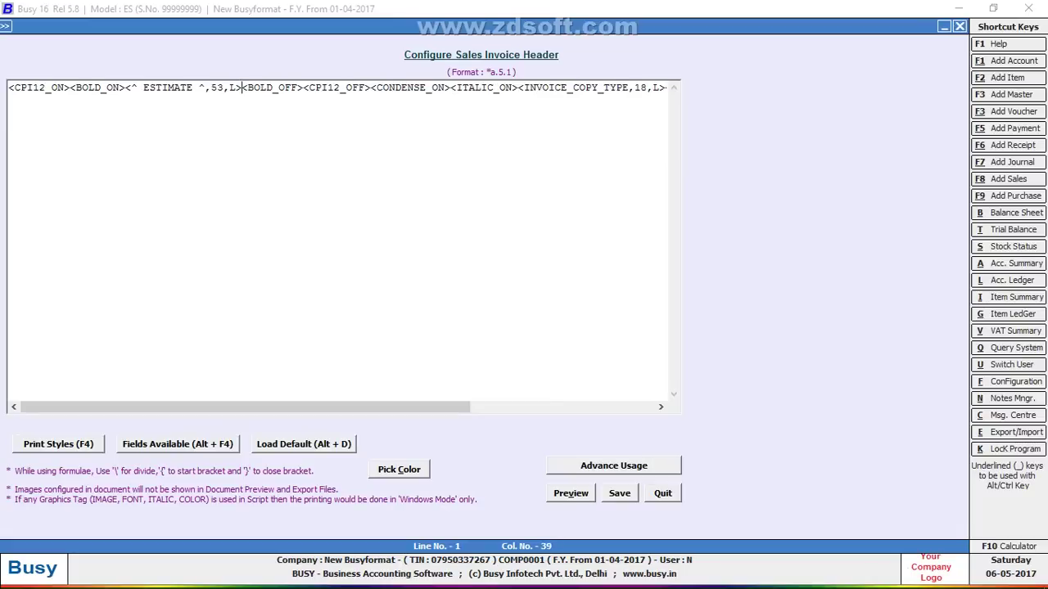
{"action": "left_click", "coordinate": [119, 88]}
{"action": "left_click", "coordinate": [125, 87]}
{"action": "key", "text": "ctrl+v"}
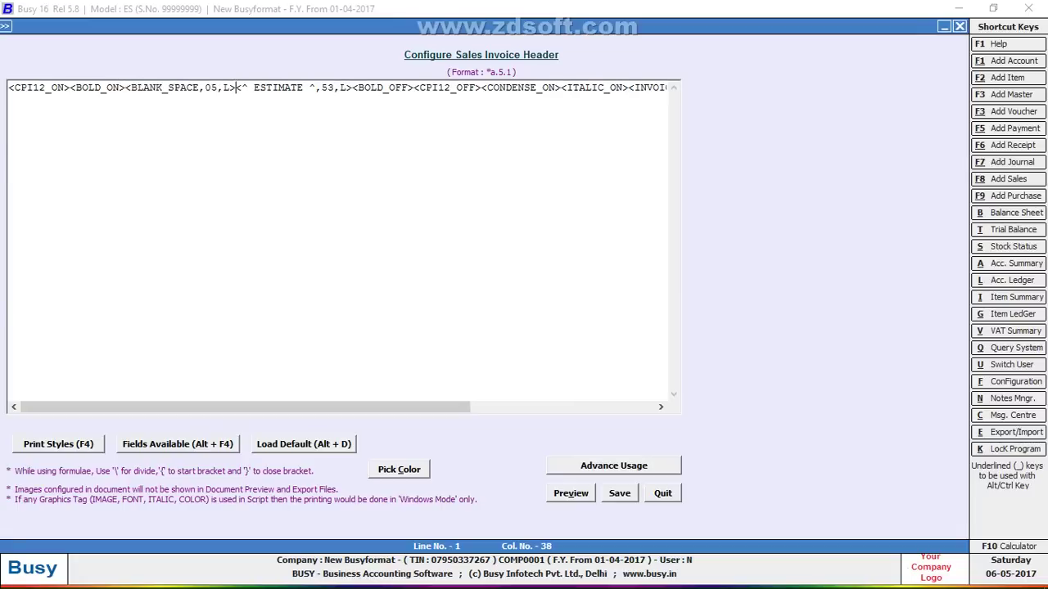
{"action": "key", "text": "alt+v"}
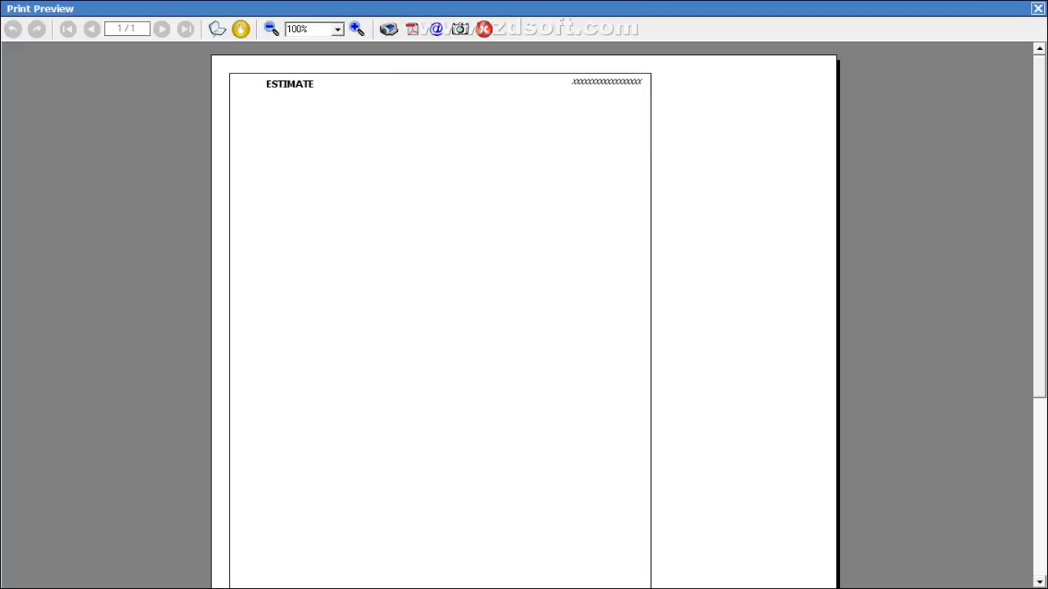
{"action": "key", "text": "Escape"}
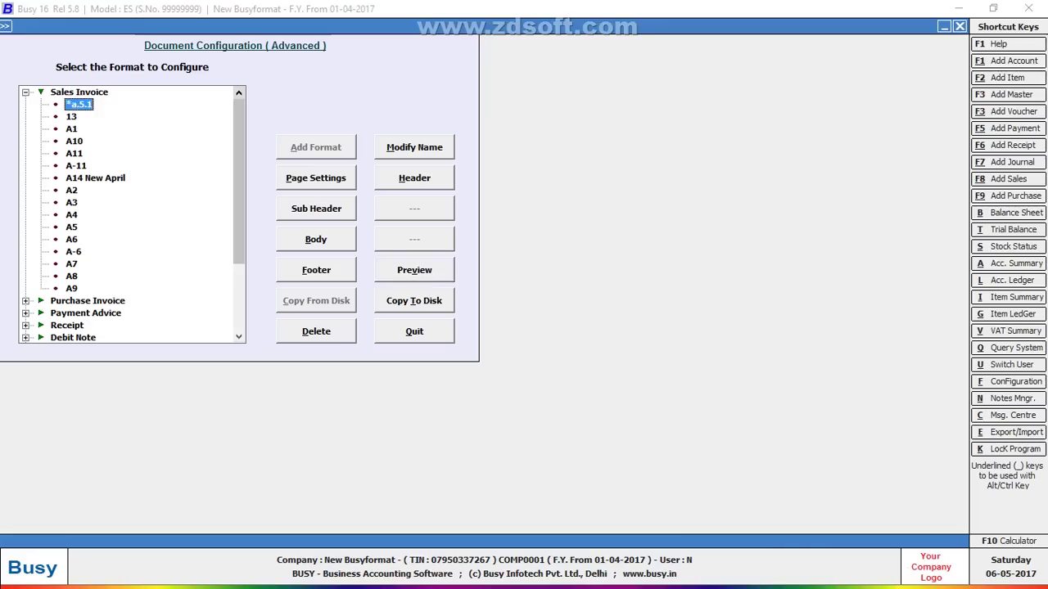
Step: Set the ESTIMATE title's alignment to C in the header script and preview the header
{"action": "key", "text": "alt+h"}
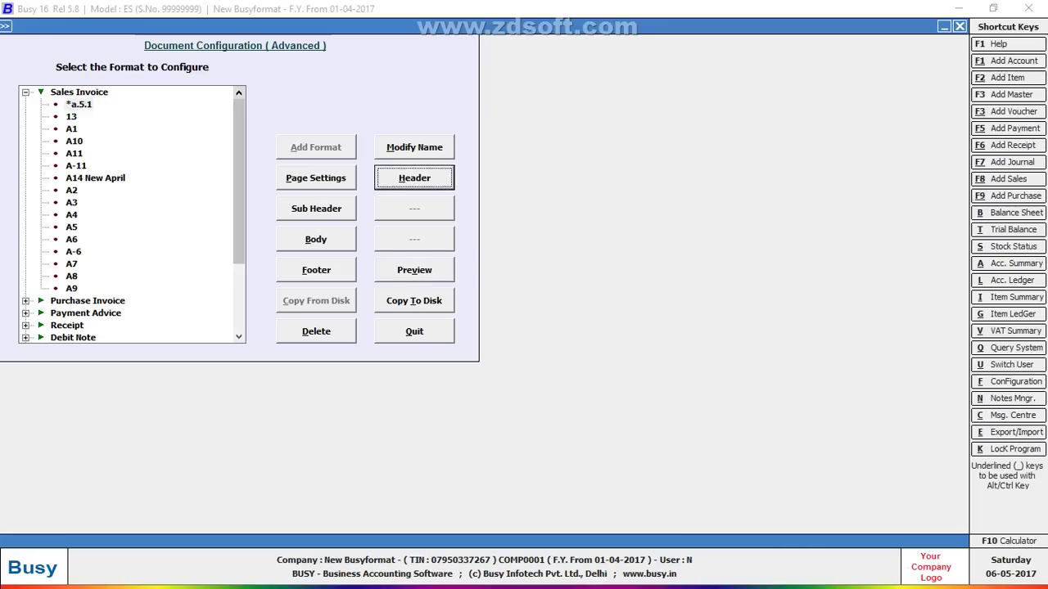
{"action": "key", "text": "Return"}
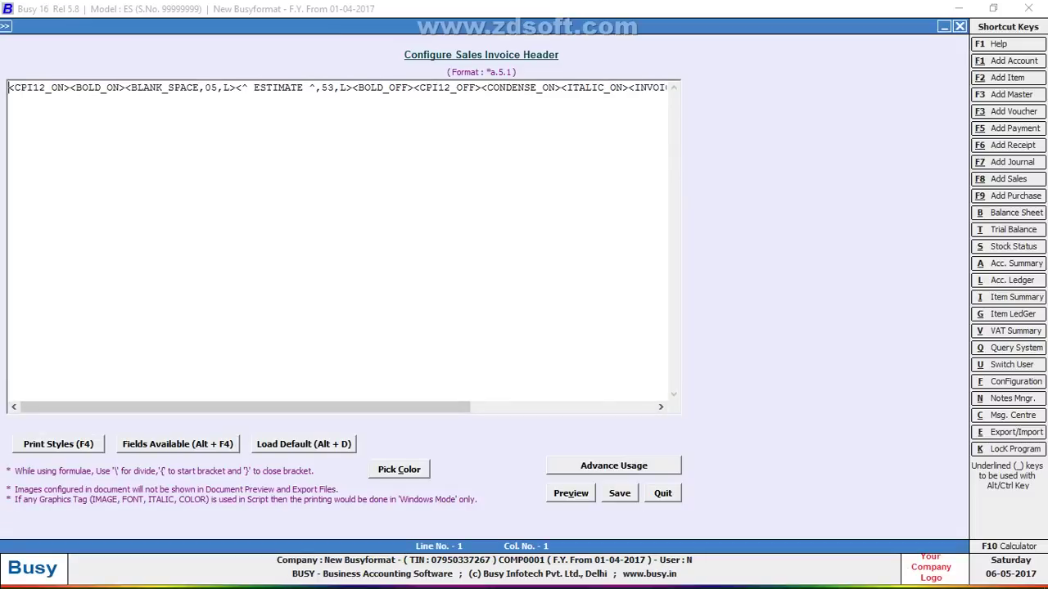
{"action": "left_click", "coordinate": [349, 87]}
{"action": "key", "text": "BackSpace"}
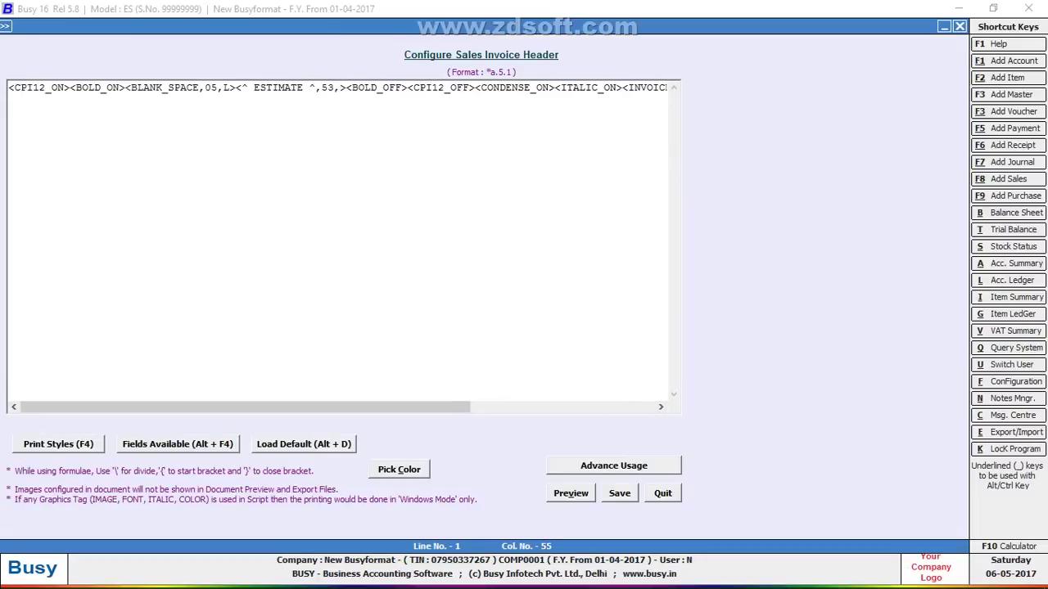
{"action": "type", "text": "C"}
{"action": "key", "text": "alt+v"}
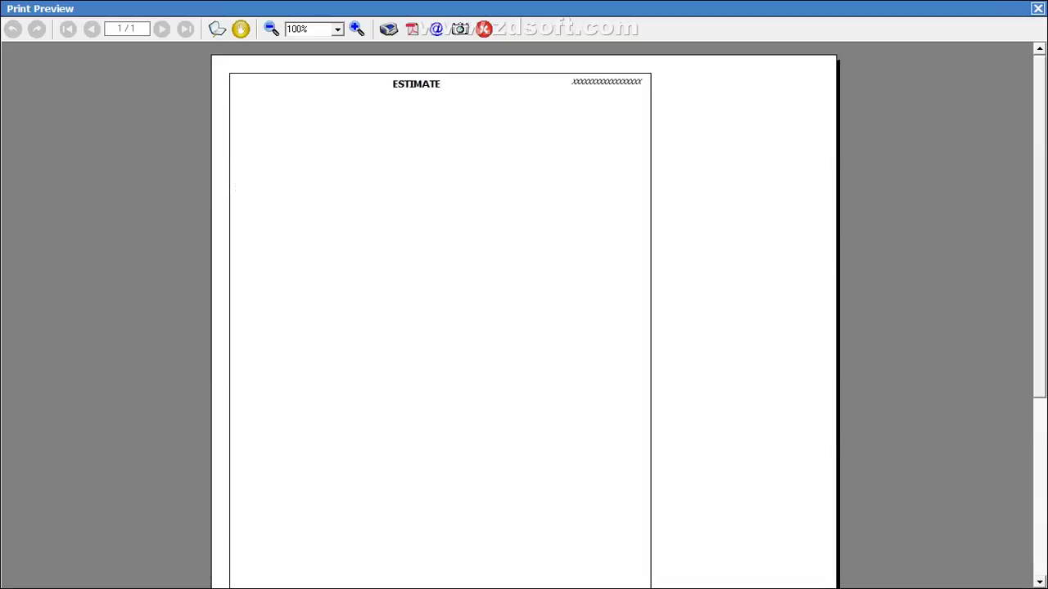
{"action": "key", "text": "Escape"}
Step: Set the ESTIMATE title's width to 50, decline saving the configuration, and preview the header
{"action": "left_click", "coordinate": [326, 88]}
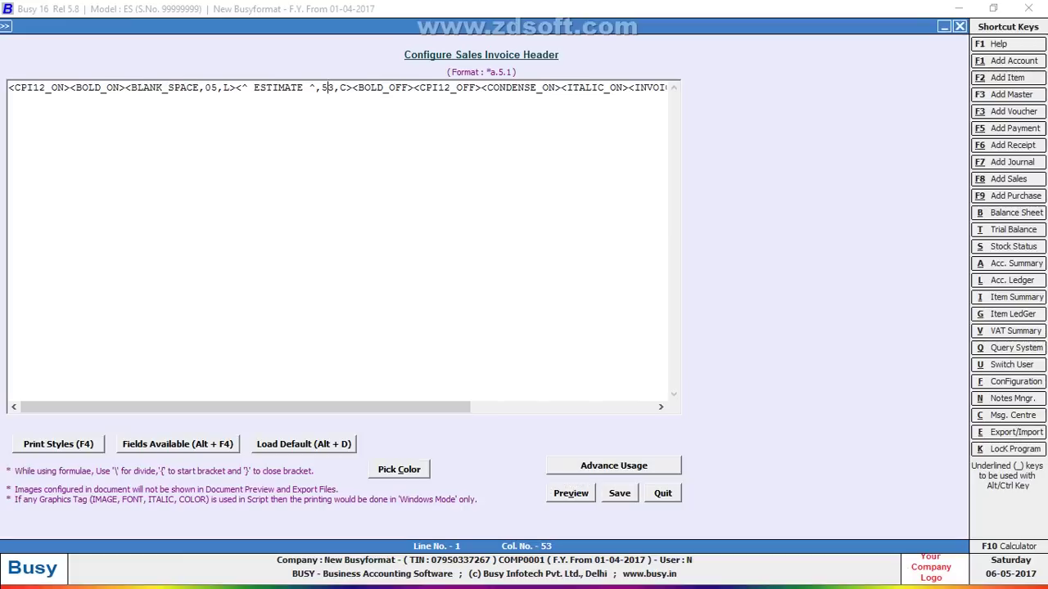
{"action": "key", "text": "Delete"}
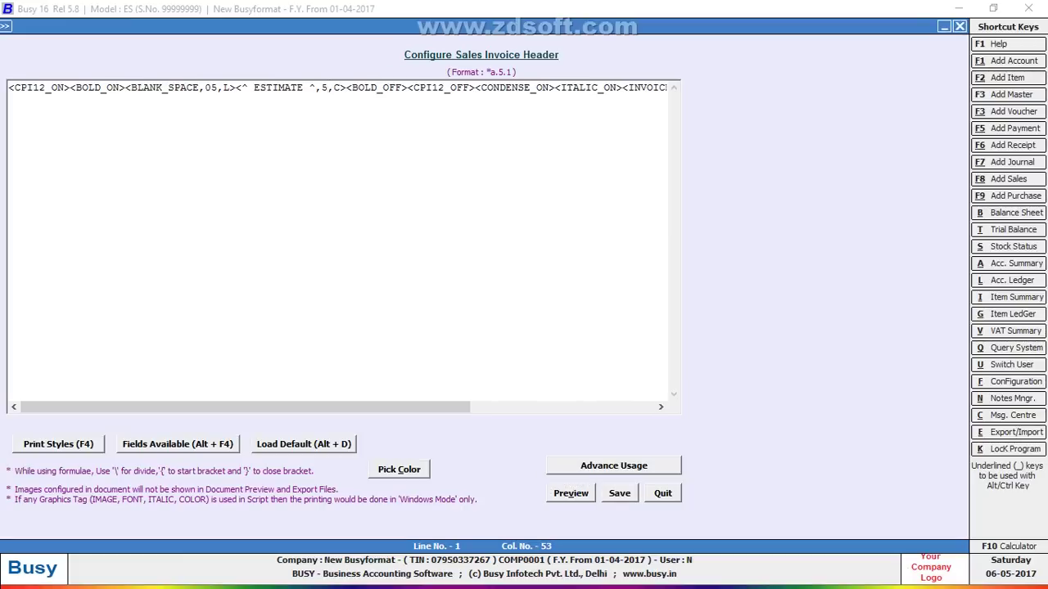
{"action": "key", "text": "Escape"}
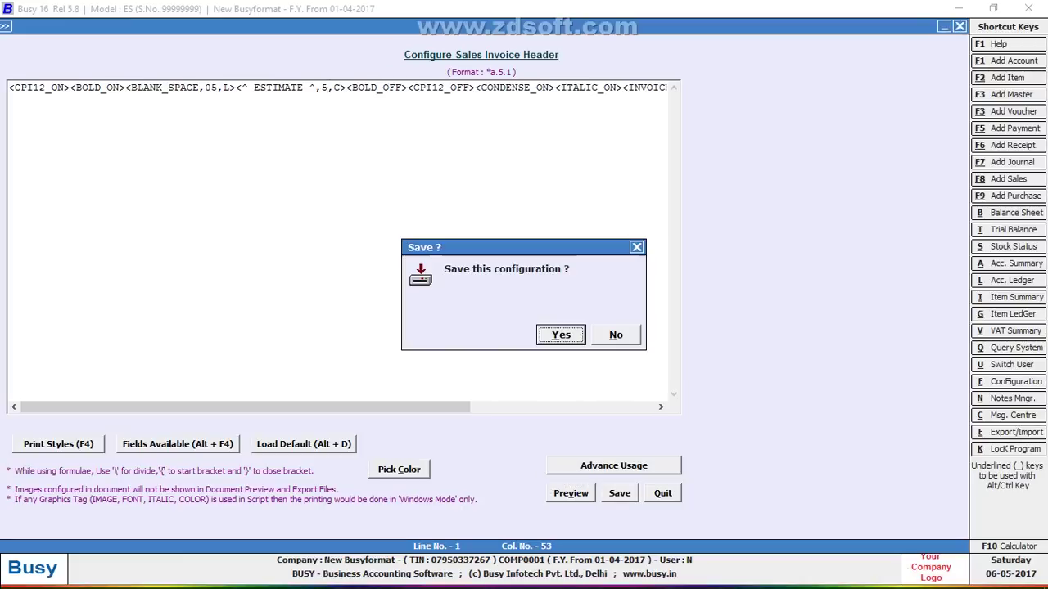
{"action": "key", "text": "Tab"}
{"action": "key", "text": "Return"}
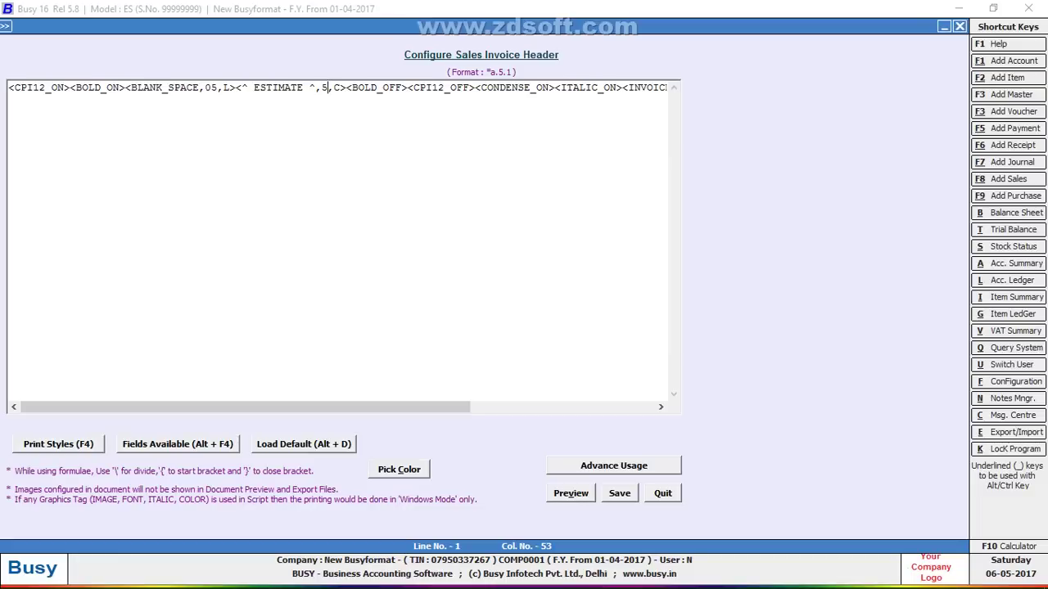
{"action": "type", "text": "0"}
{"action": "key", "text": "Escape"}
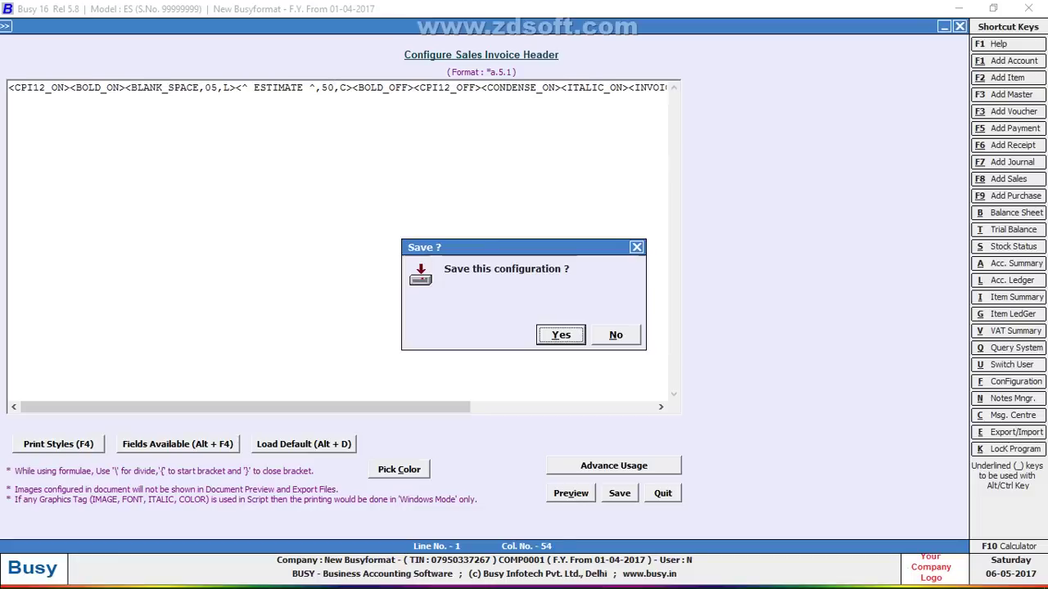
{"action": "key", "text": "Tab"}
{"action": "key", "text": "Return"}
{"action": "key", "text": "alt+v"}
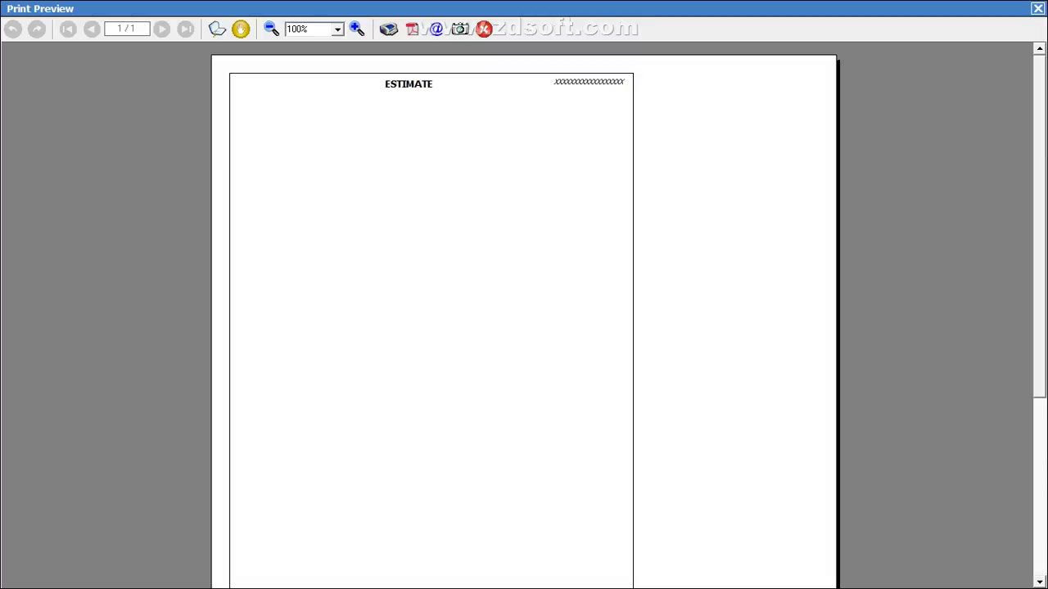
{"action": "key", "text": "Escape"}
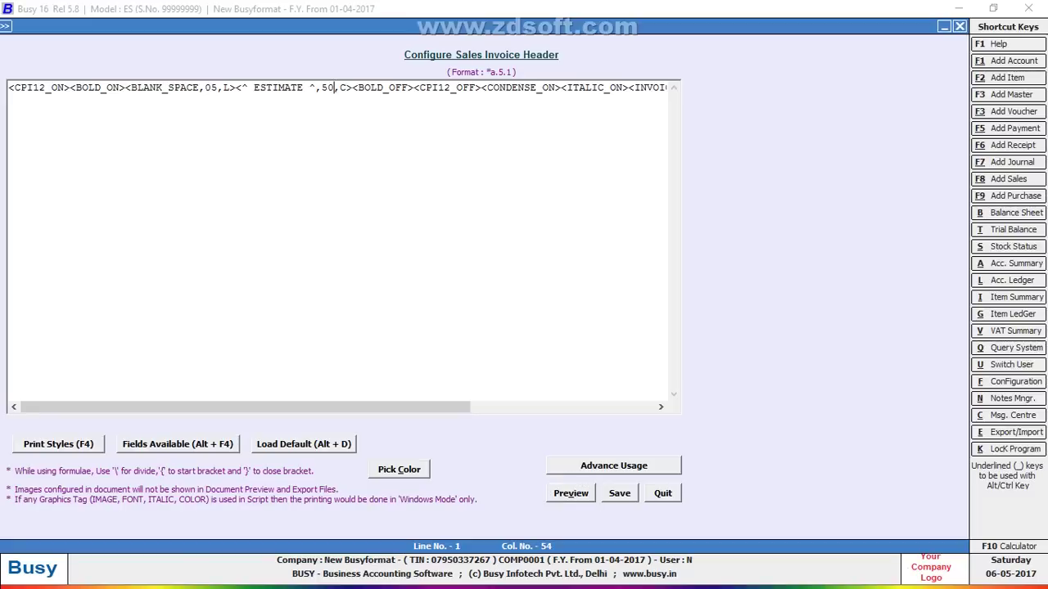
Step: Set the ESTIMATE title's width to 47 and the preceding BLANK_SPACE tag's width to 08 in the header script
{"action": "key", "text": "BackSpace"}
{"action": "key", "text": "BackSpace"}
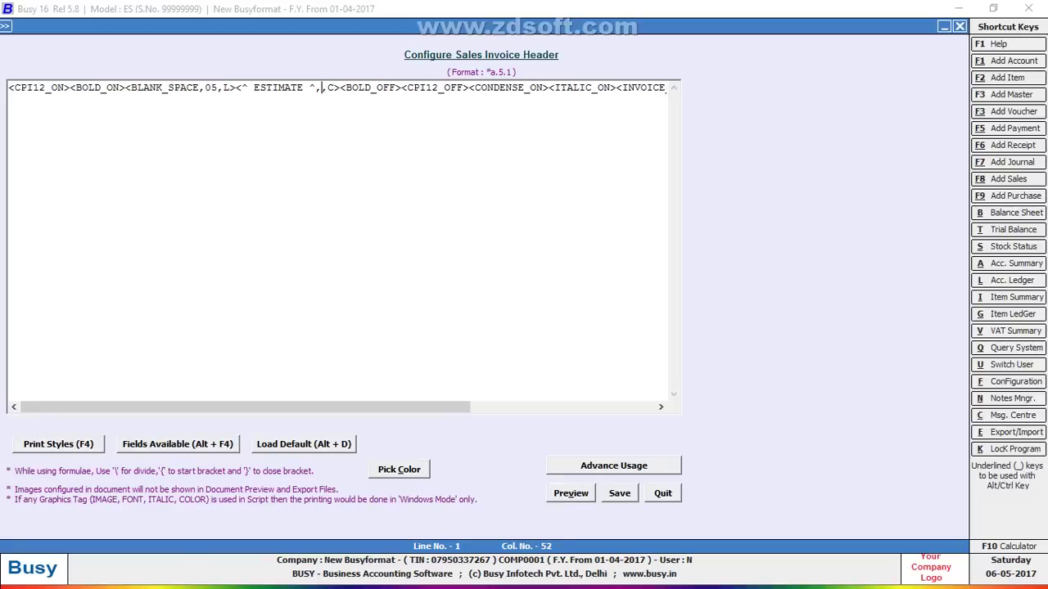
{"action": "type", "text": "47"}
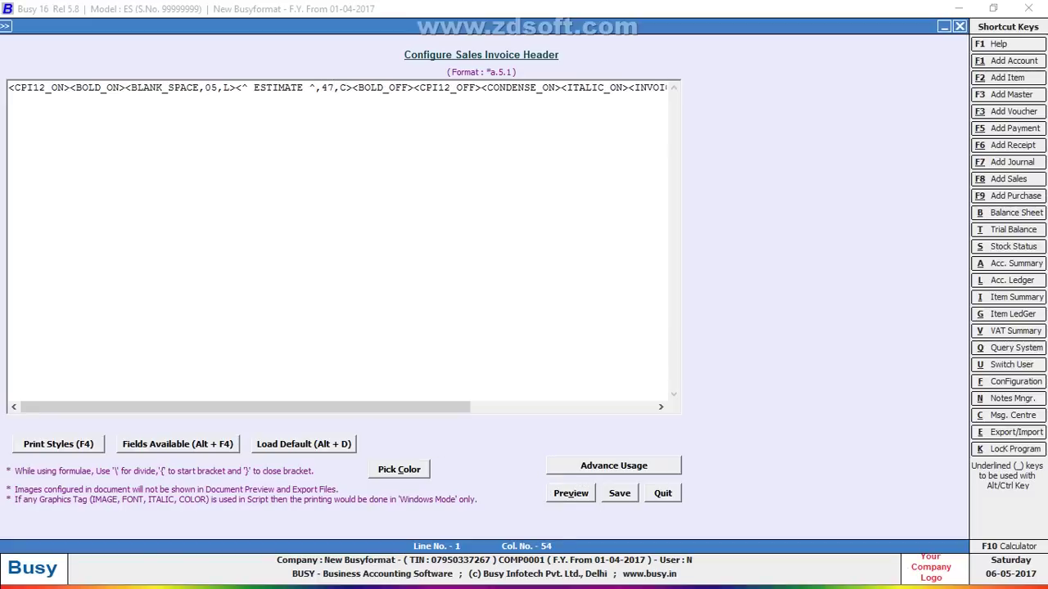
{"action": "left_click", "coordinate": [219, 88]}
{"action": "key", "text": "BackSpace"}
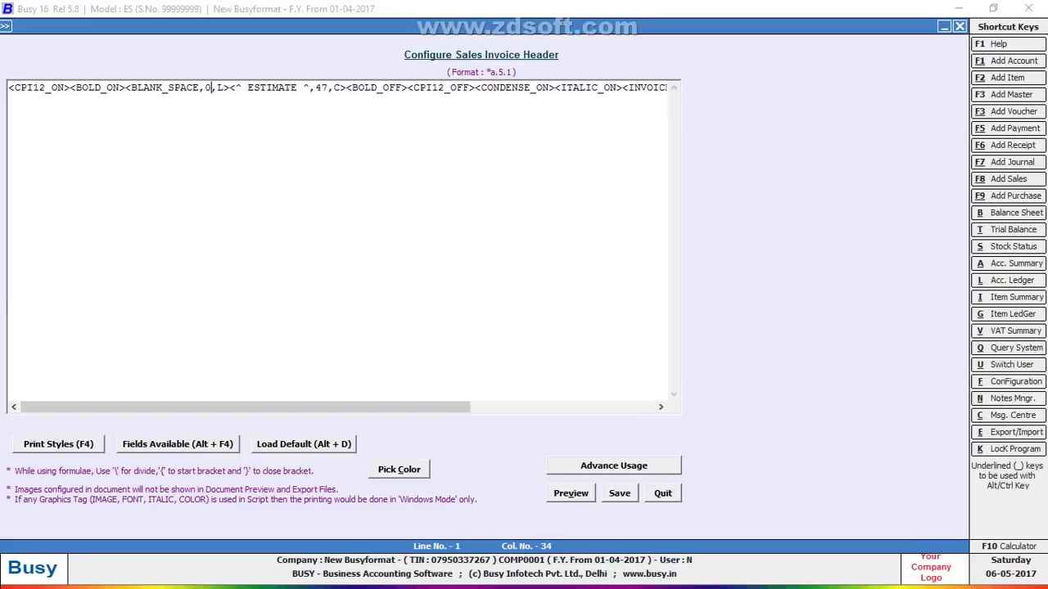
{"action": "type", "text": "8"}
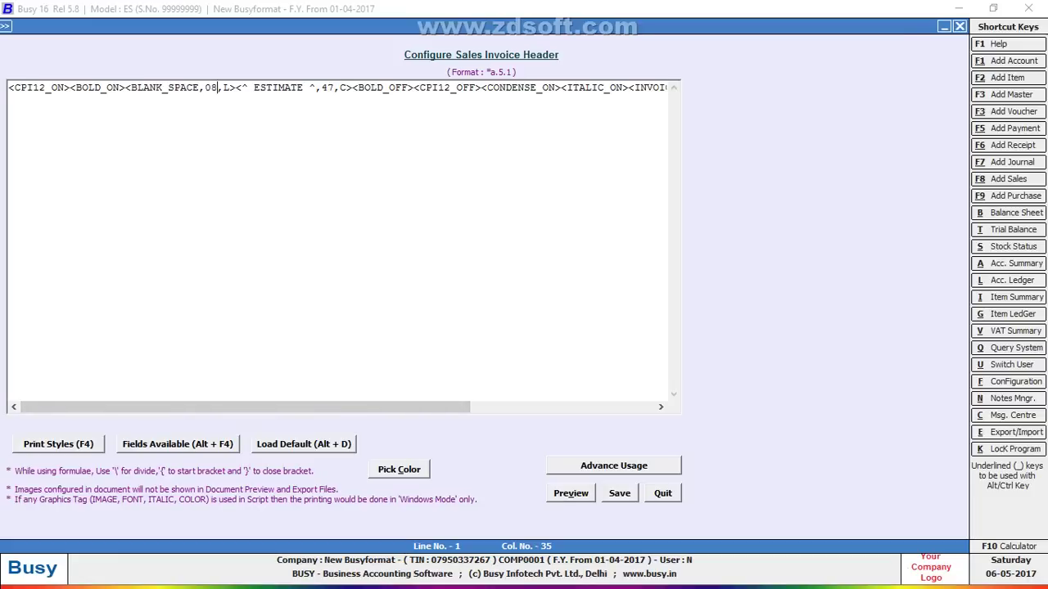
{"action": "left_click_drag", "start_coordinate": [246, 407], "coordinate": [246, 407]}
{"action": "key", "text": "super"}
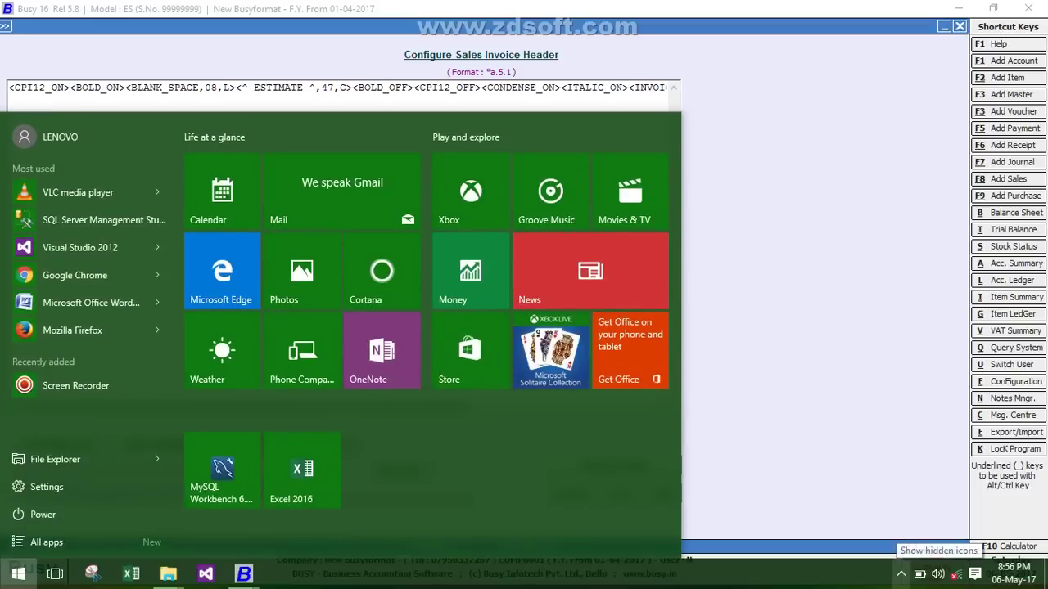
{"action": "left_click", "coordinate": [901, 574]}
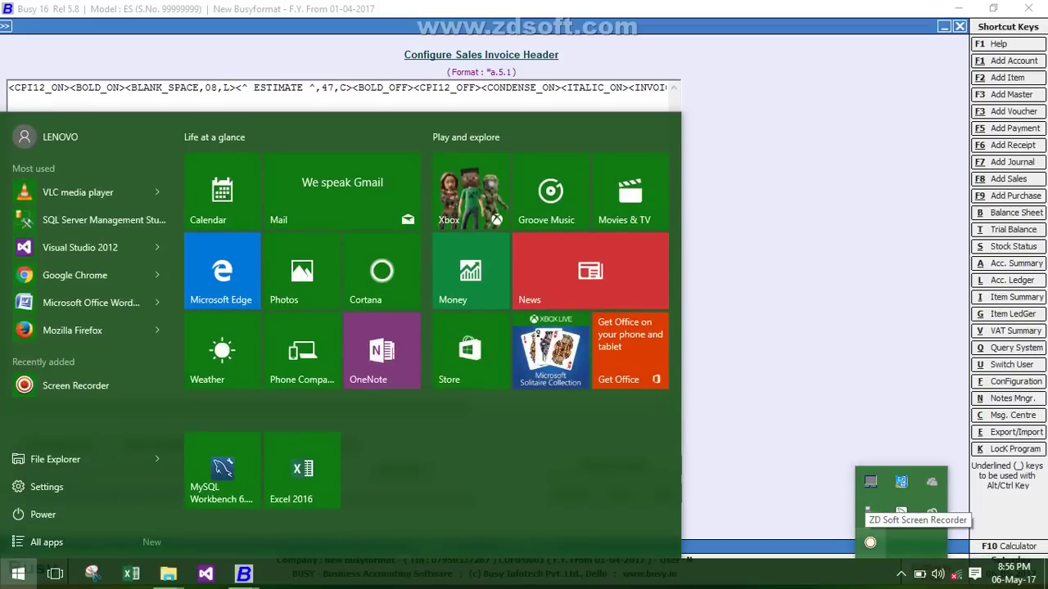
{"action": "left_click", "coordinate": [870, 543]}
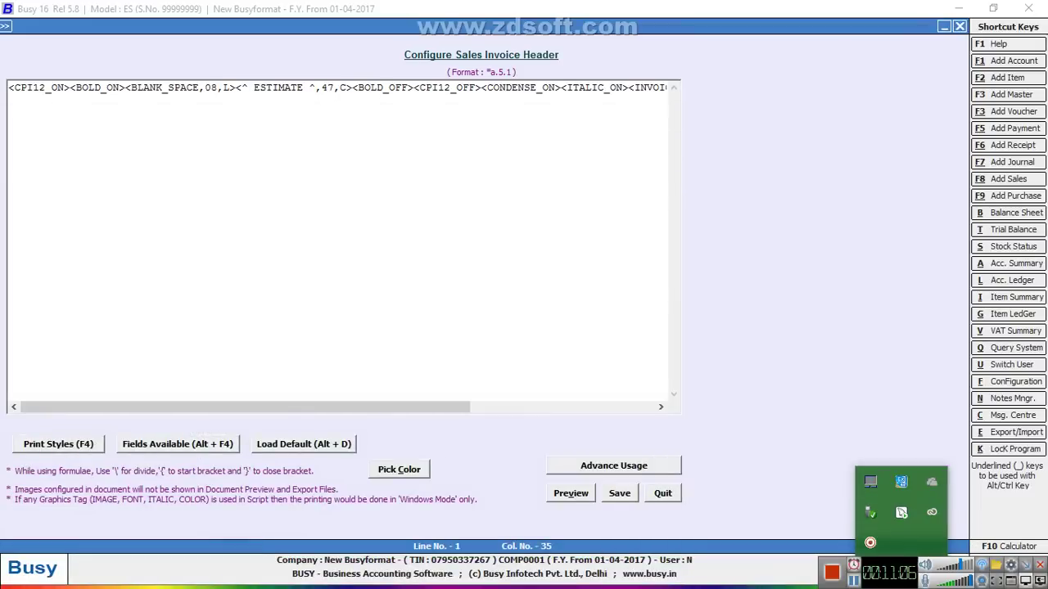